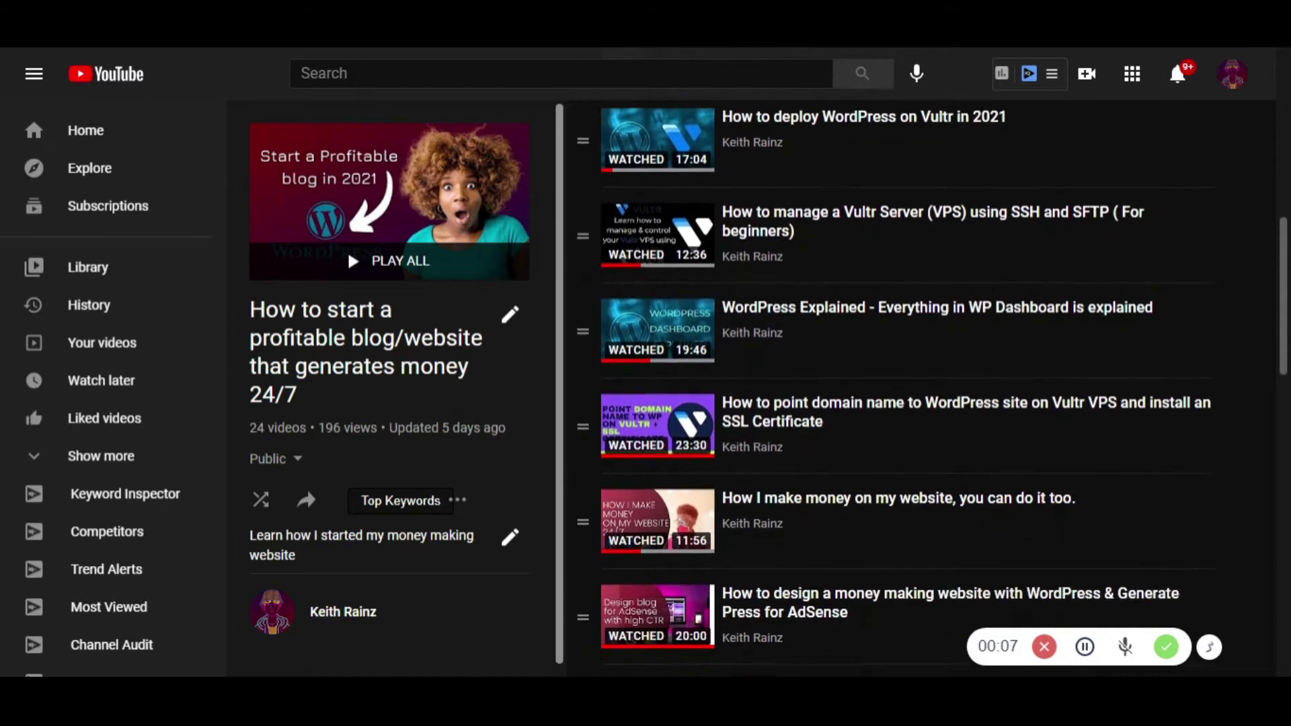
Look through the playlist on starting a profitable blog/website from its first to its last video.
scroll(907, 404, down, 5)
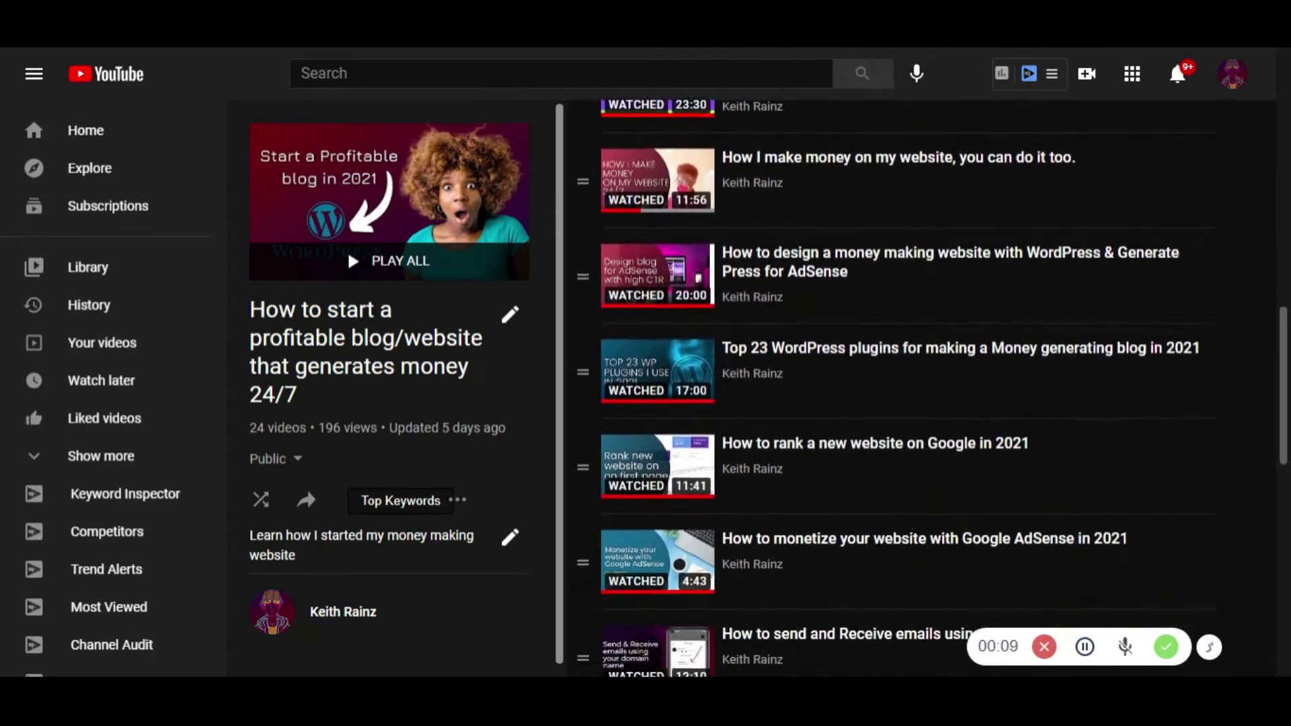
scroll(1285, 546, down, 4)
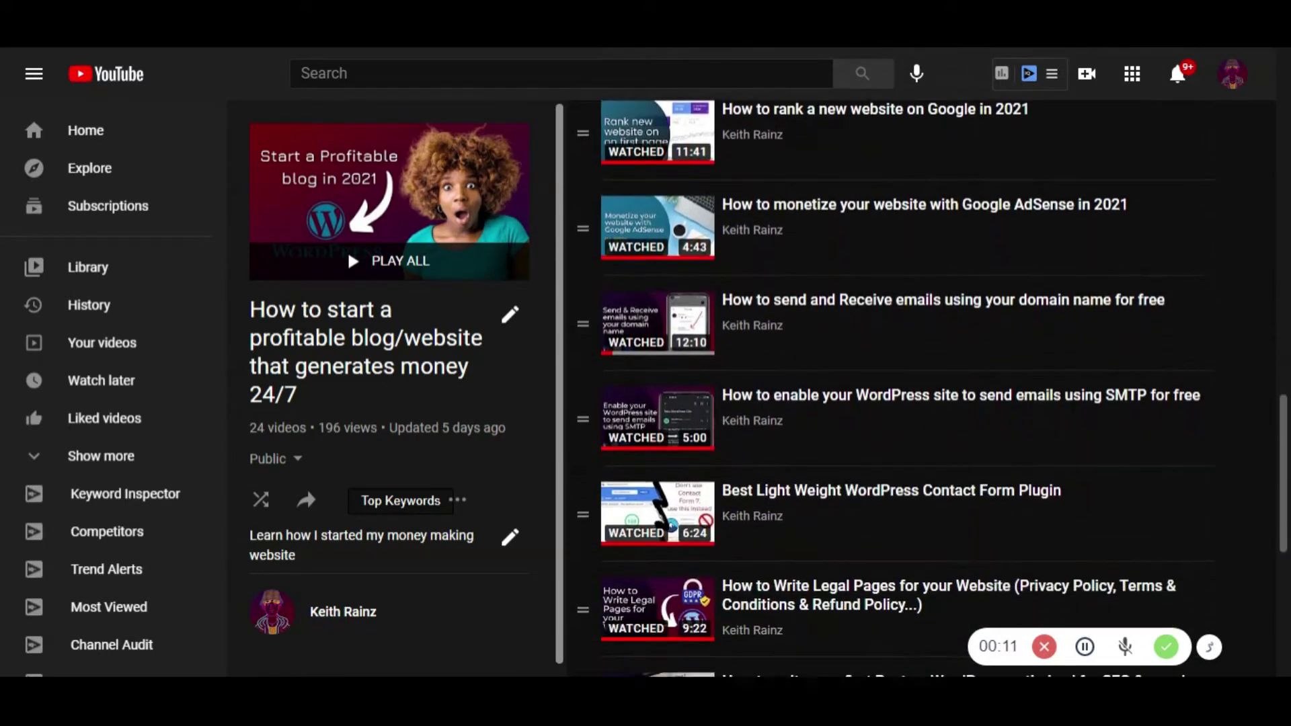
scroll(1285, 546, down, 5)
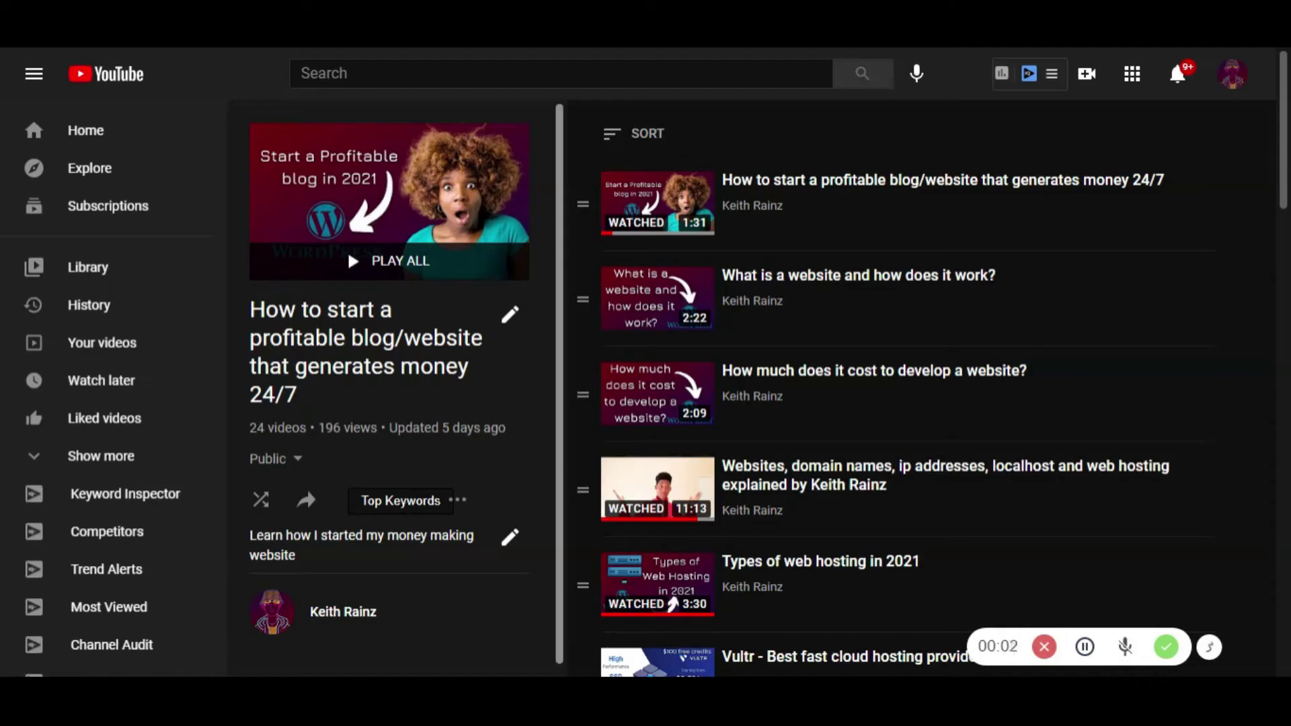
scroll(671, 603, down, 1)
scroll(908, 390, down, 4)
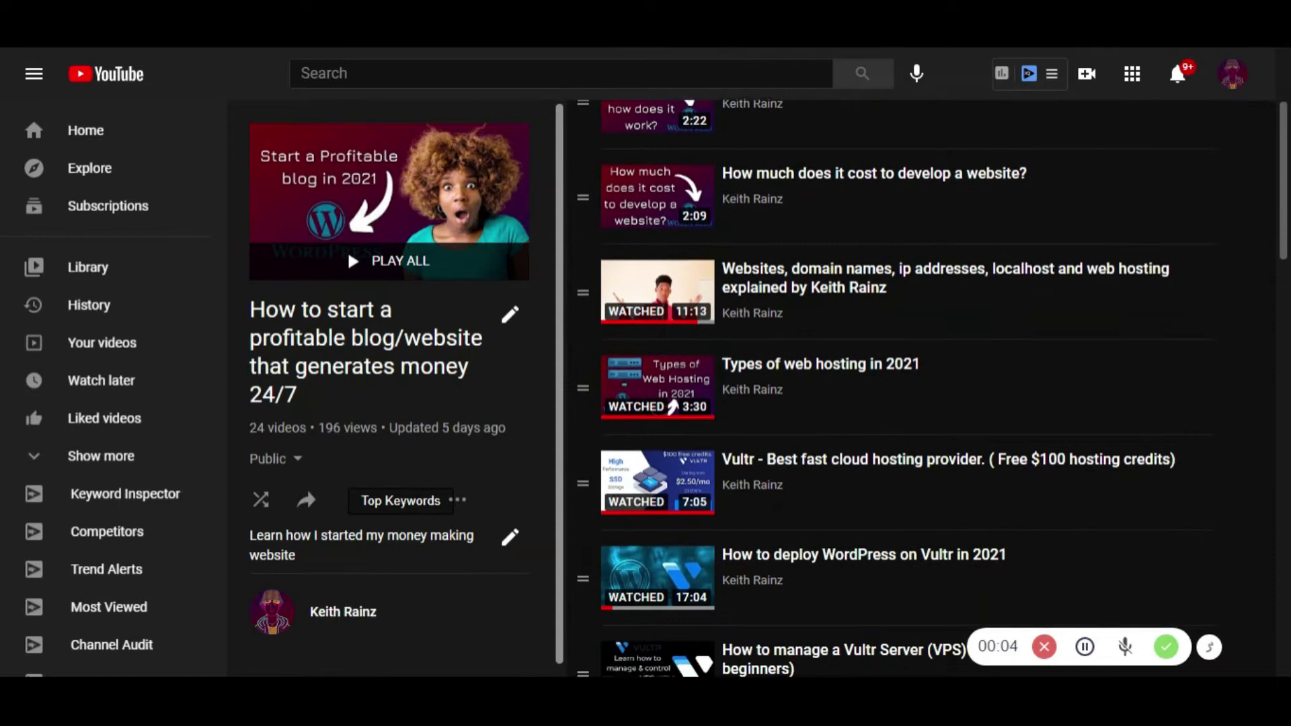
scroll(672, 361, down, 4)
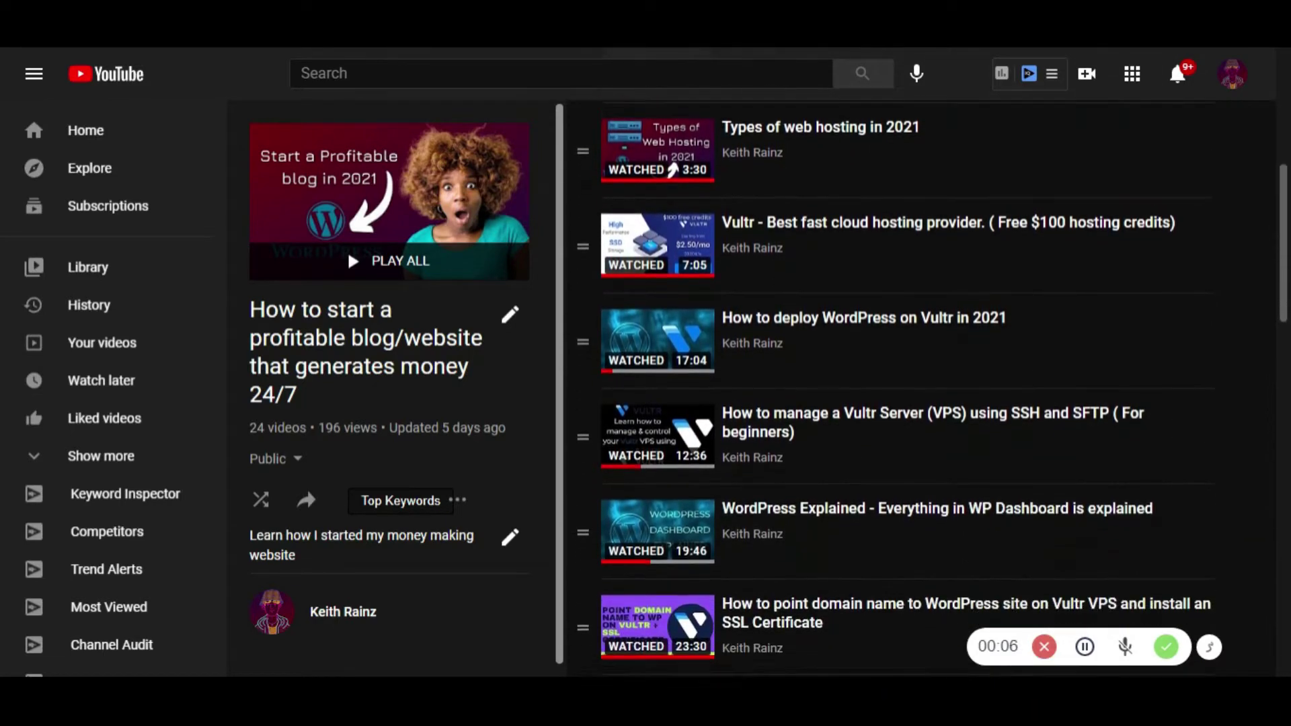
scroll(907, 390, down, 4)
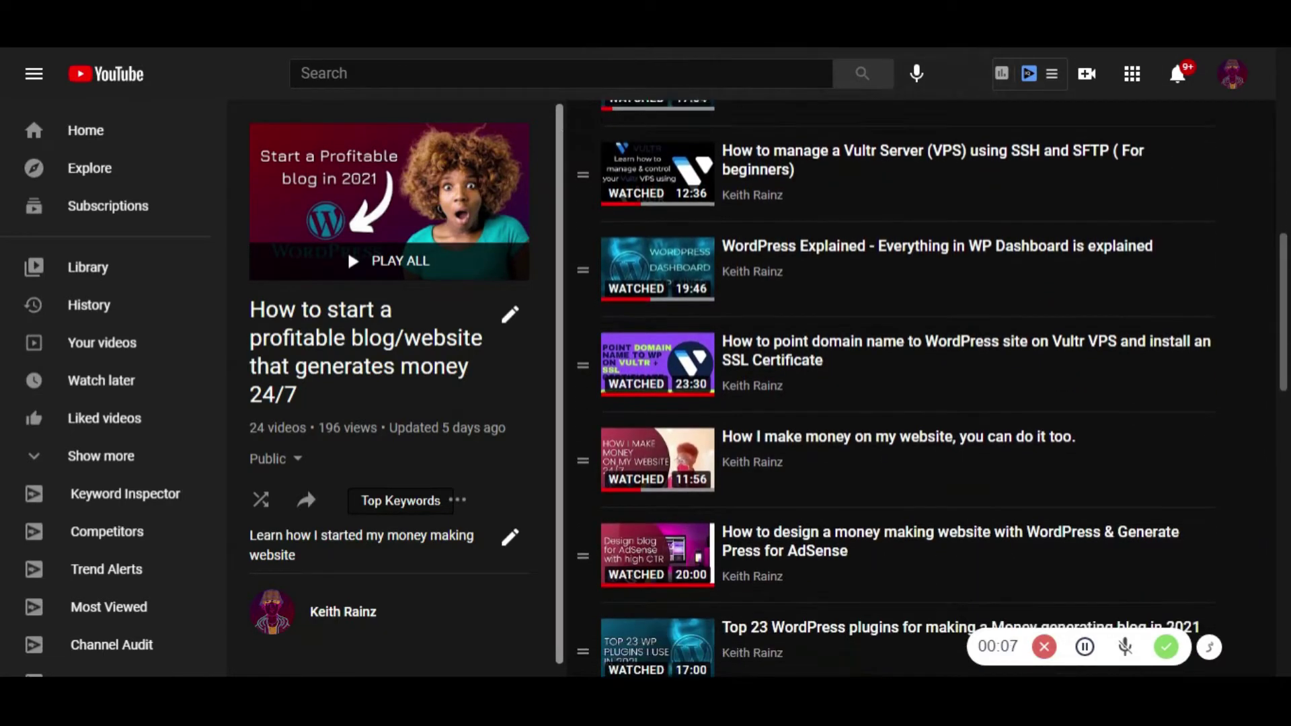
scroll(908, 390, down, 5)
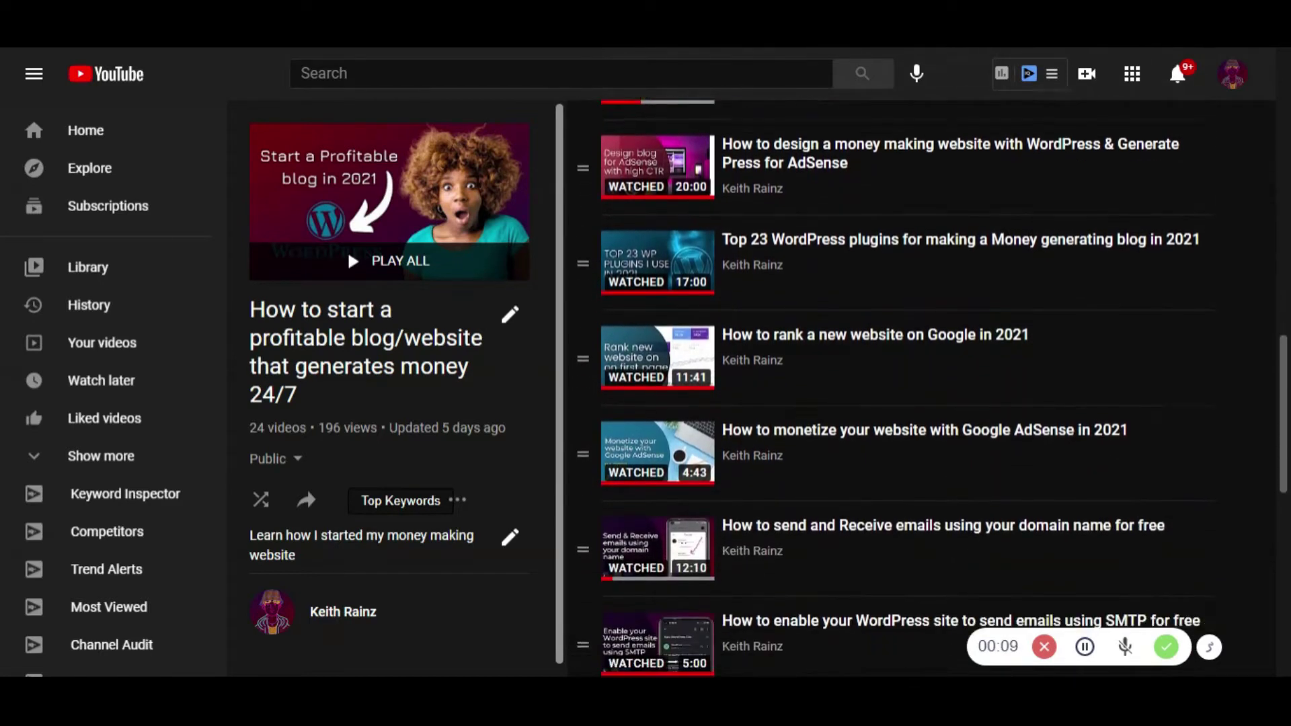
scroll(907, 390, down, 4)
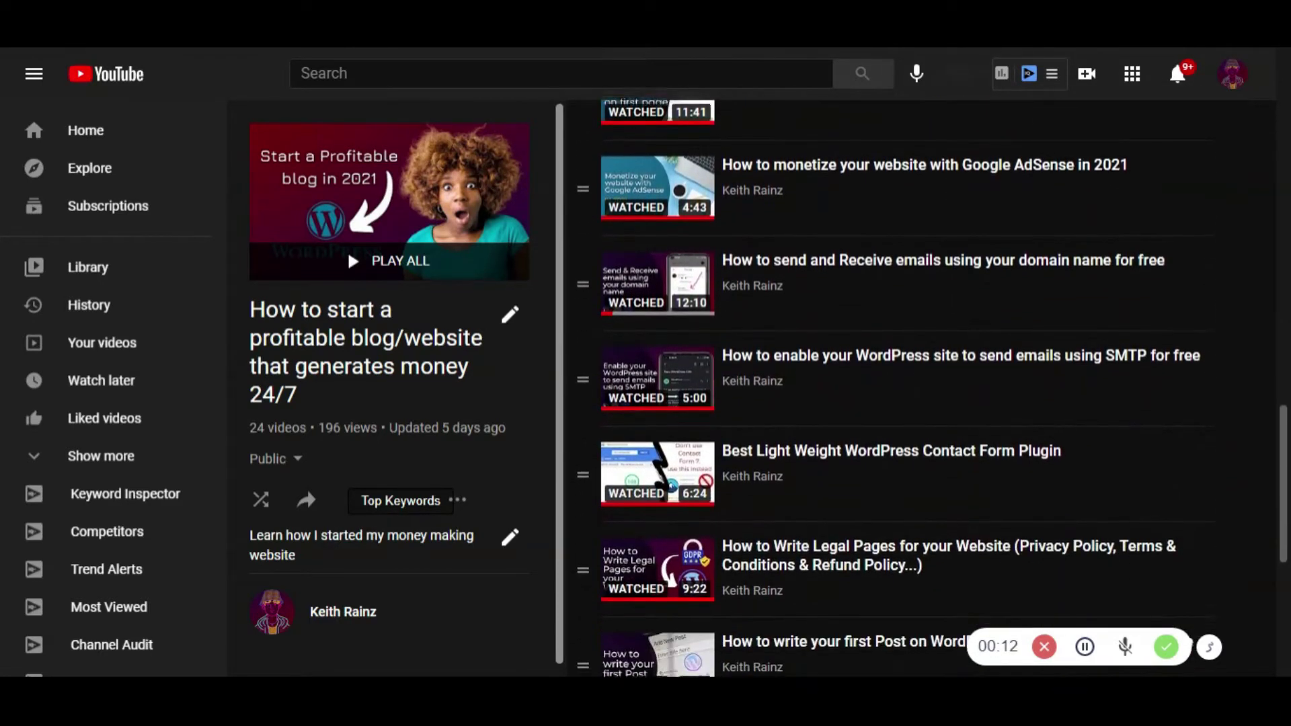
drag(1288, 526, 1288, 615)
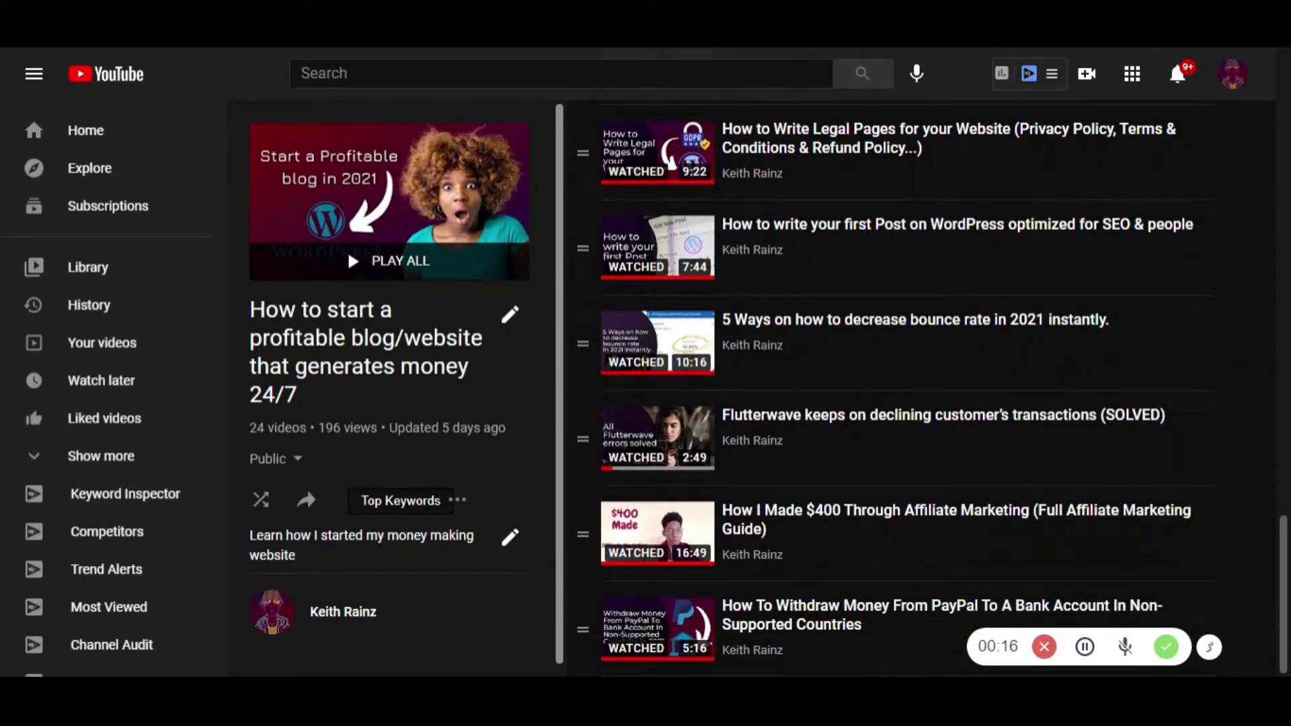
scroll(908, 390, up, 7)
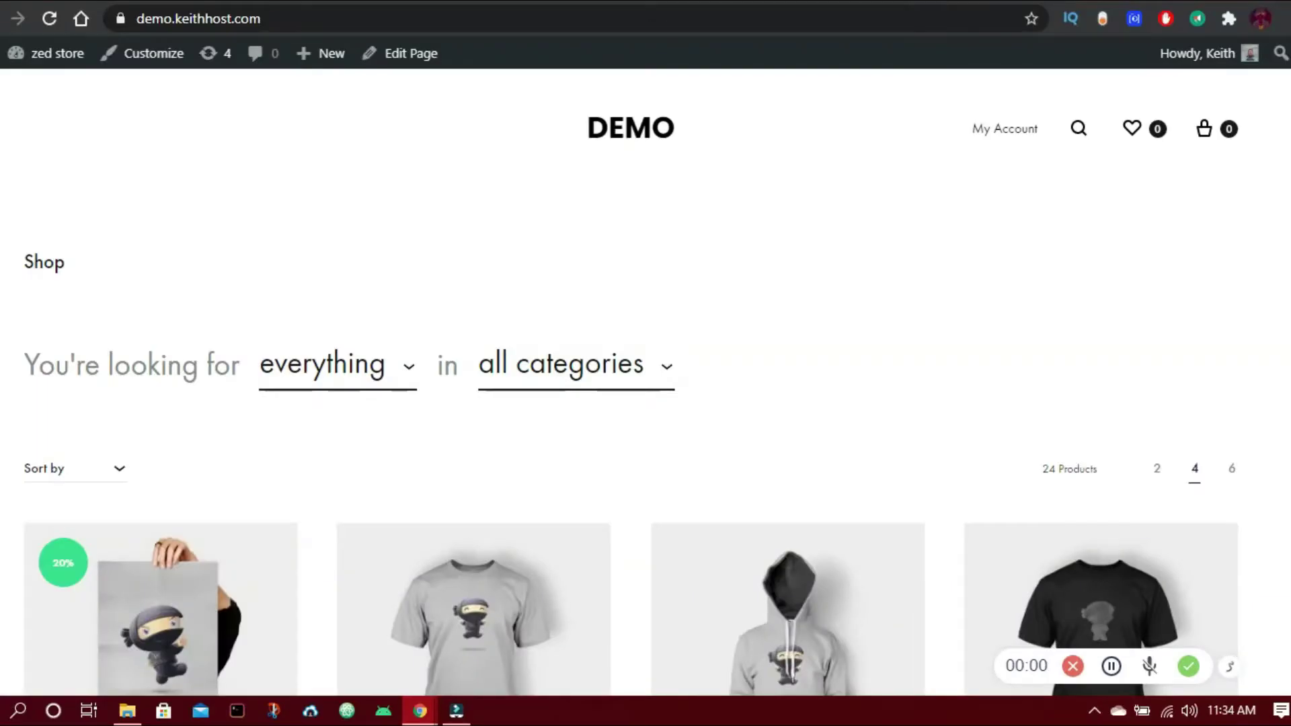
Switch to the demo.keithhost.com store, browse its product grid, and open the Ninja Silhouette hoodie's product page.
scroll(631, 386, down, 4)
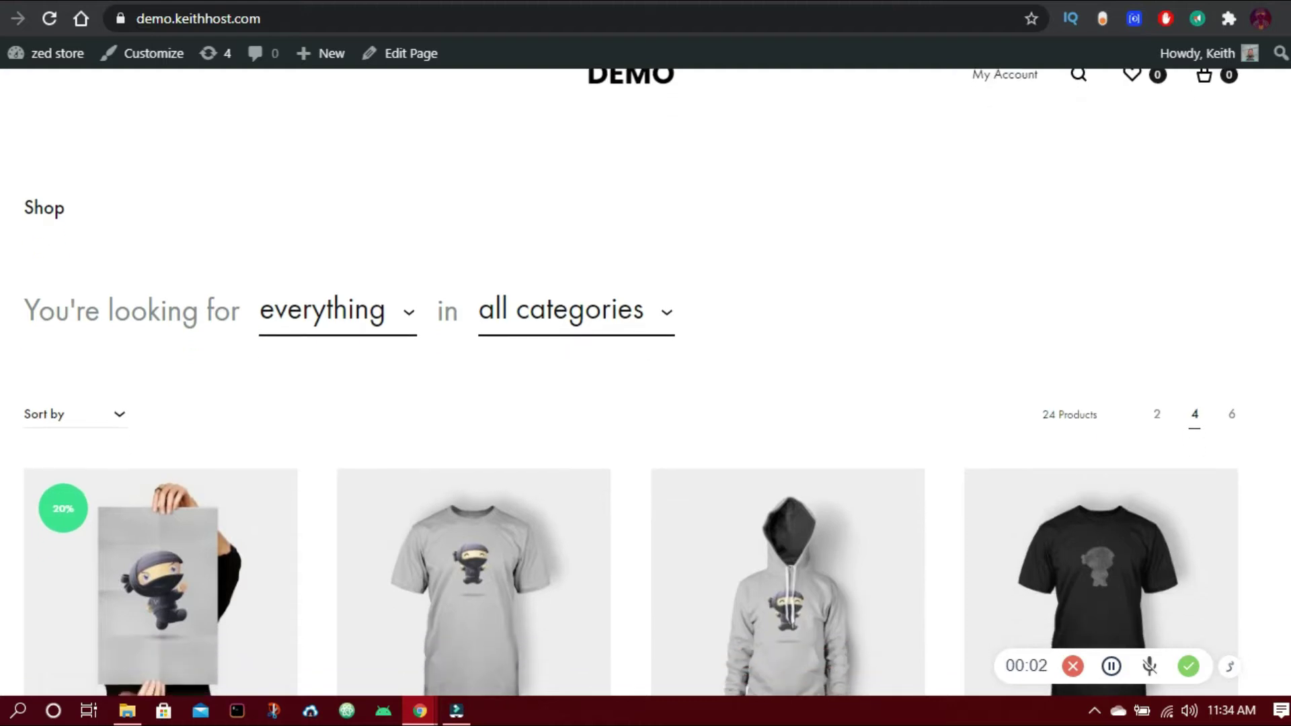
scroll(631, 386, down, 6)
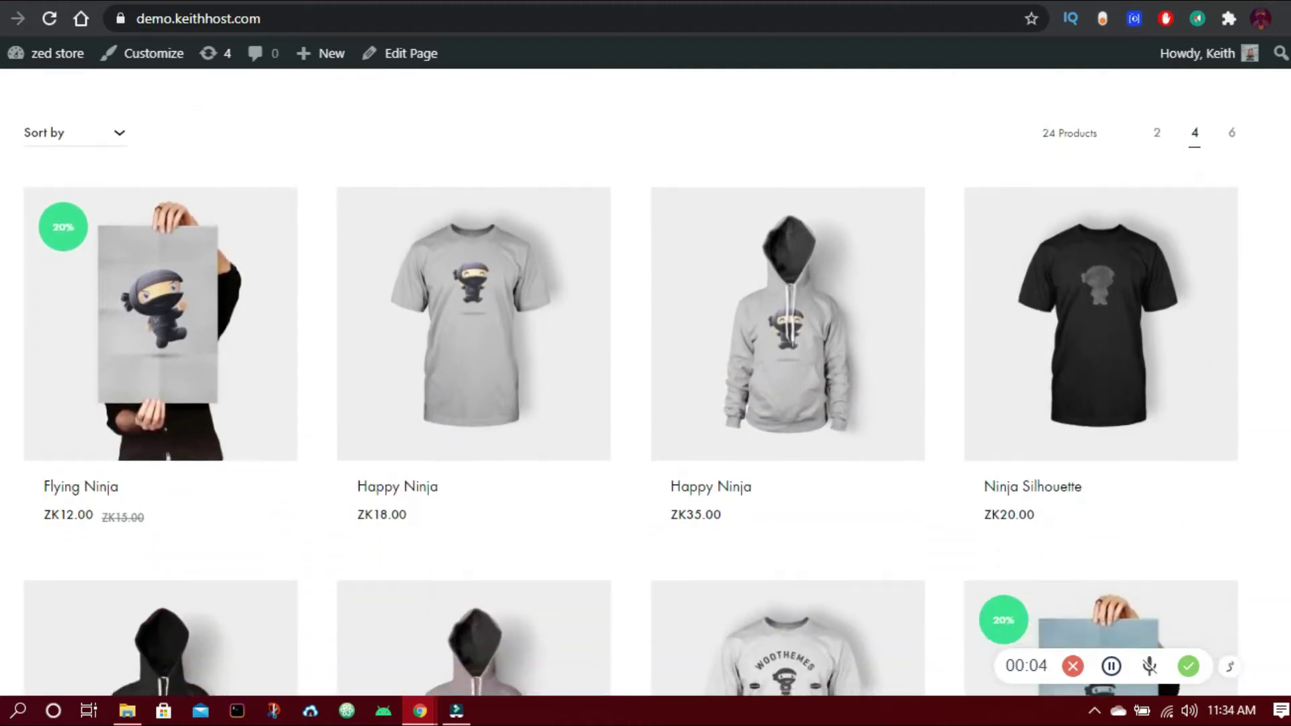
scroll(631, 386, down, 11)
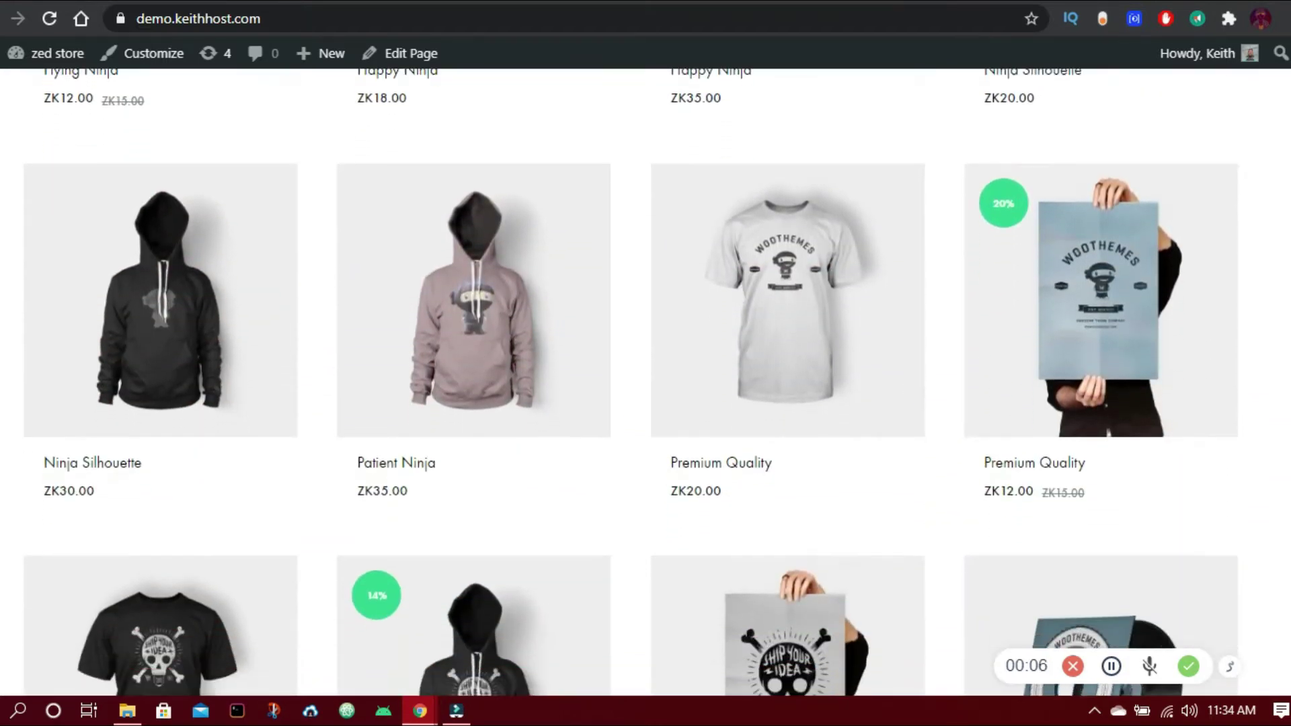
scroll(631, 385, down, 5)
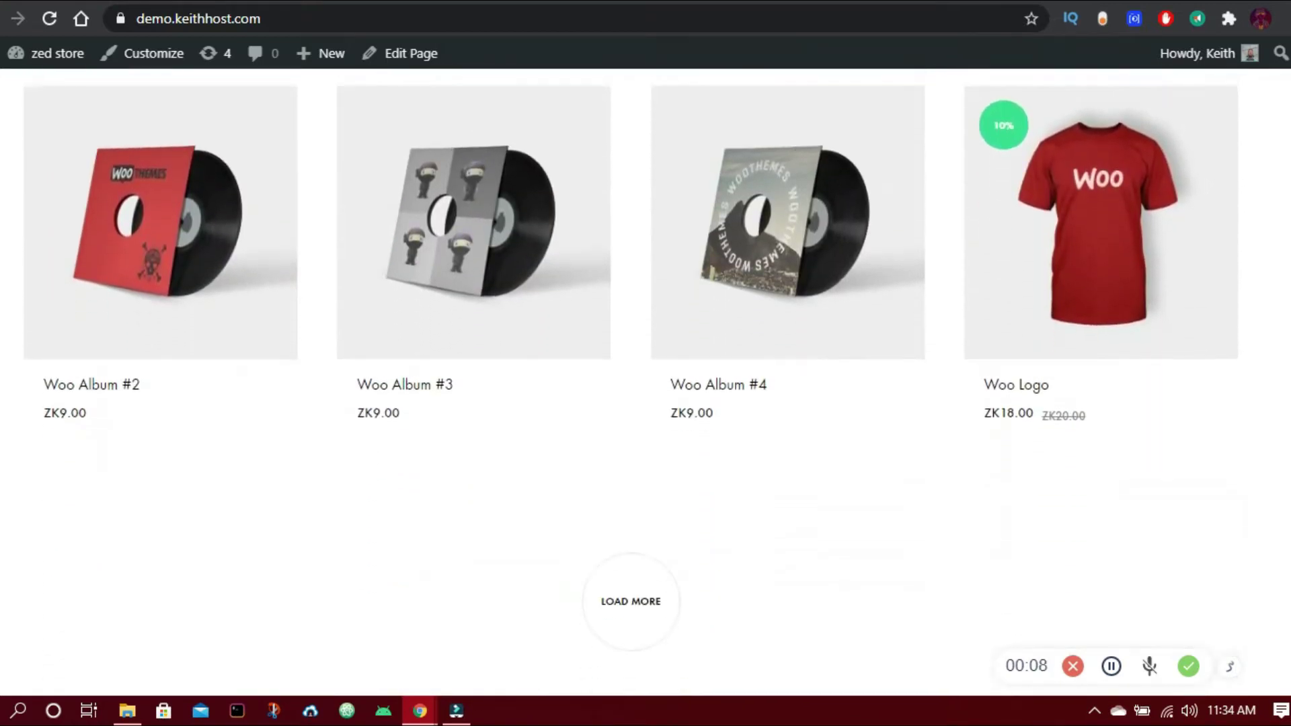
scroll(631, 386, up, 13)
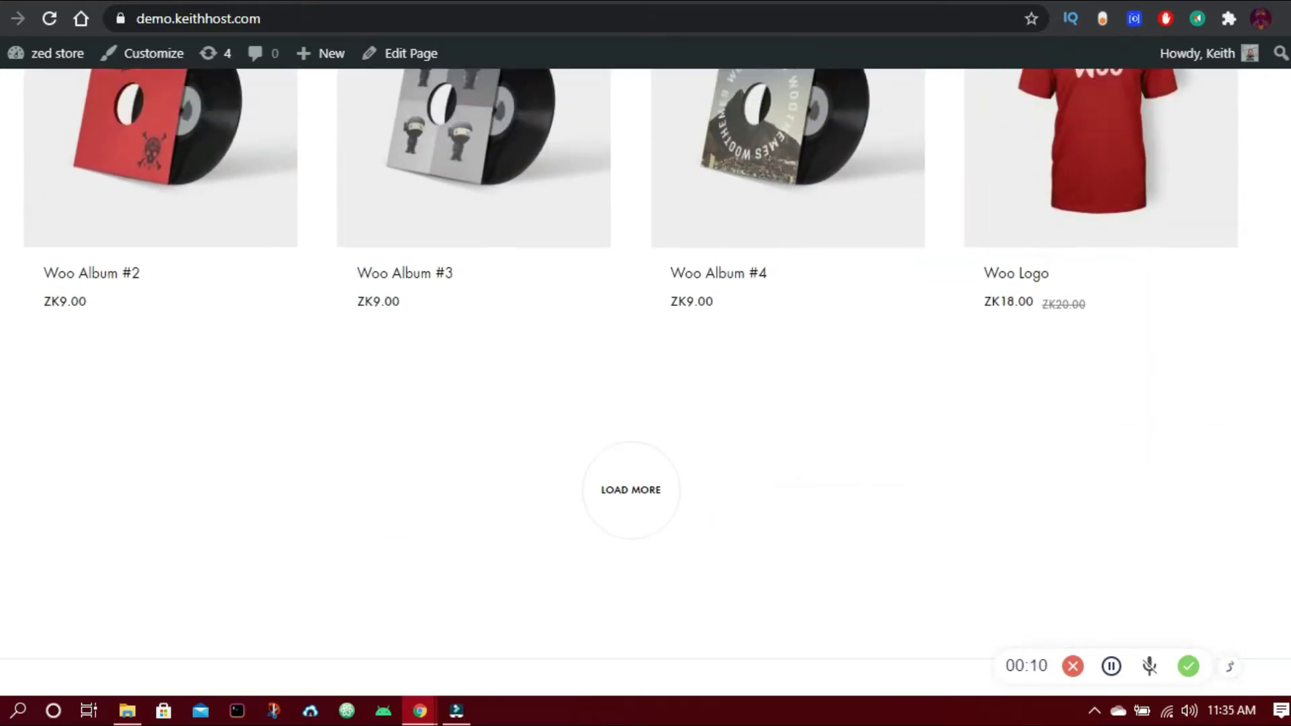
scroll(362, 455, up, 4)
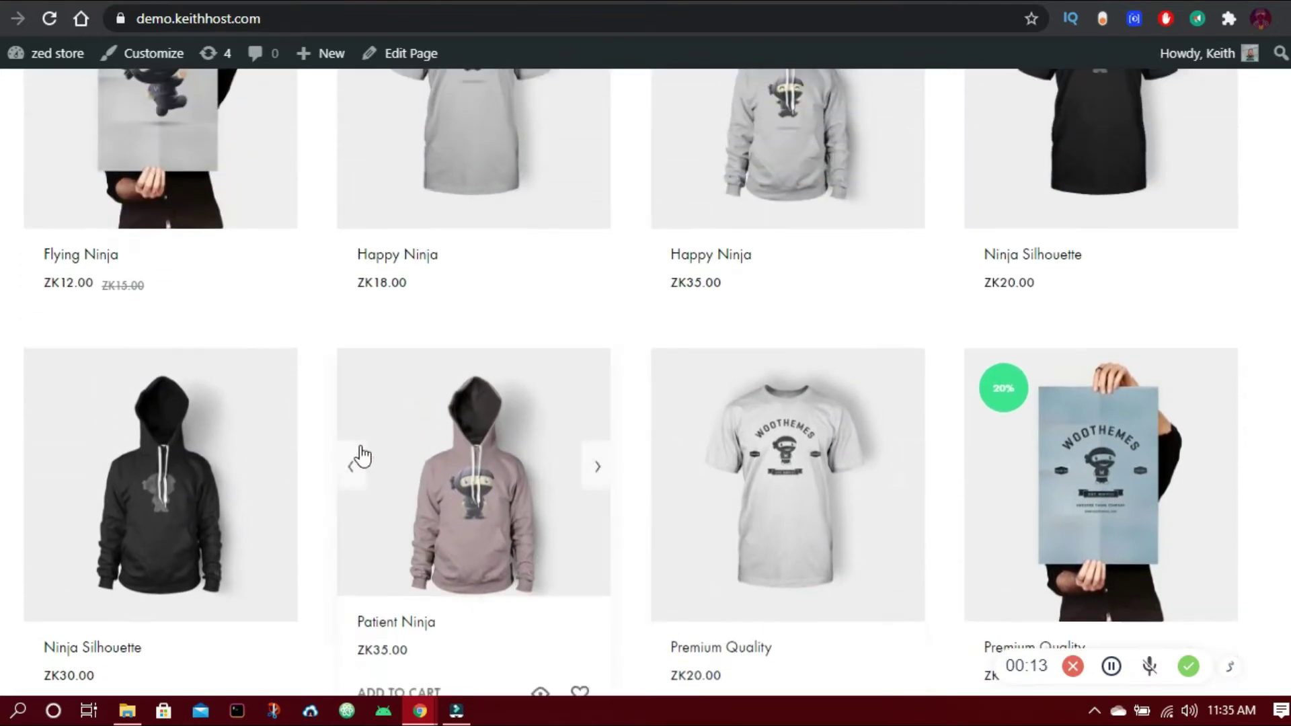
click(217, 467)
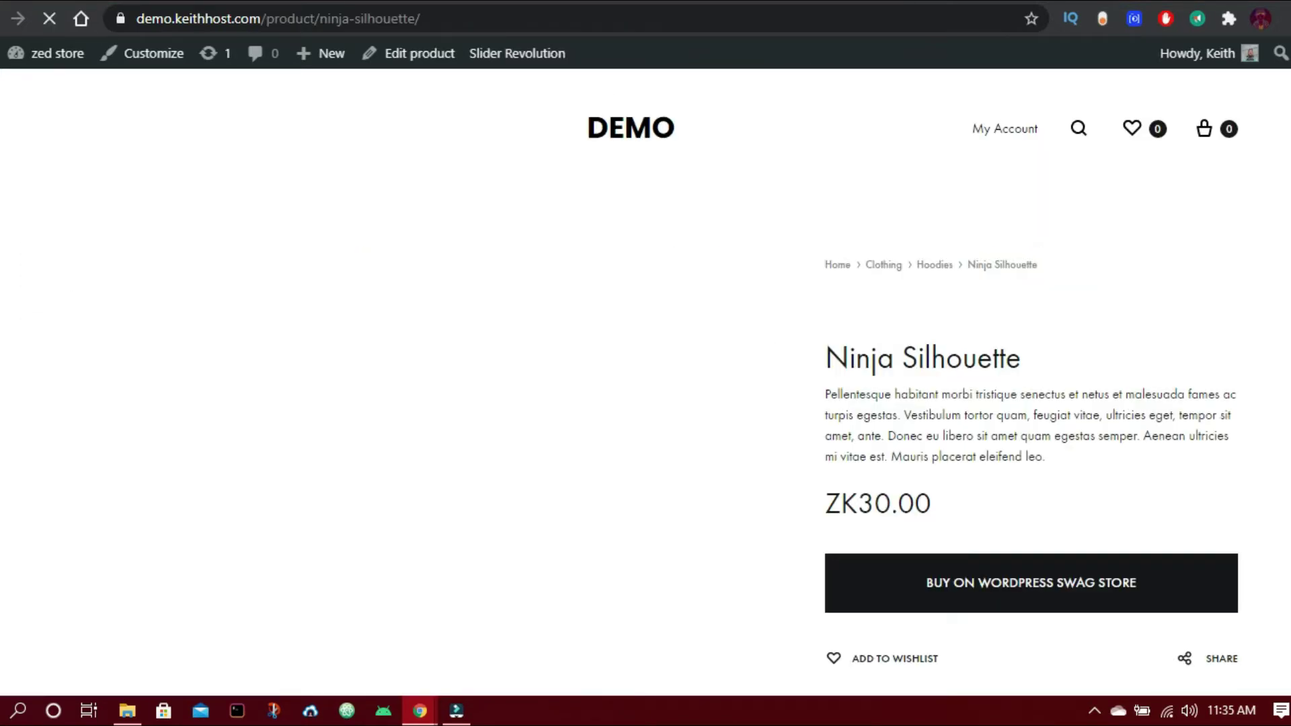
scroll(645, 376, down, 8)
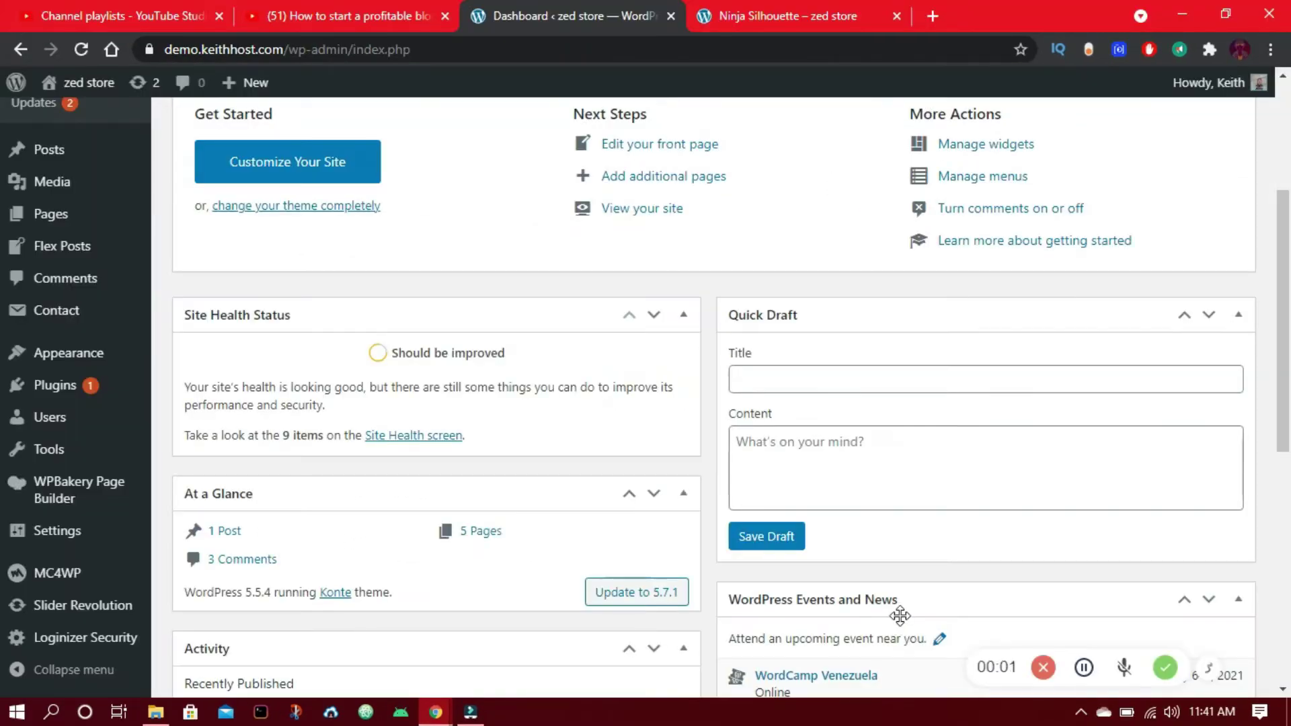
Open the page for adding new plugins in the WordPress dashboard and search for "woocommerce".
click(178, 415)
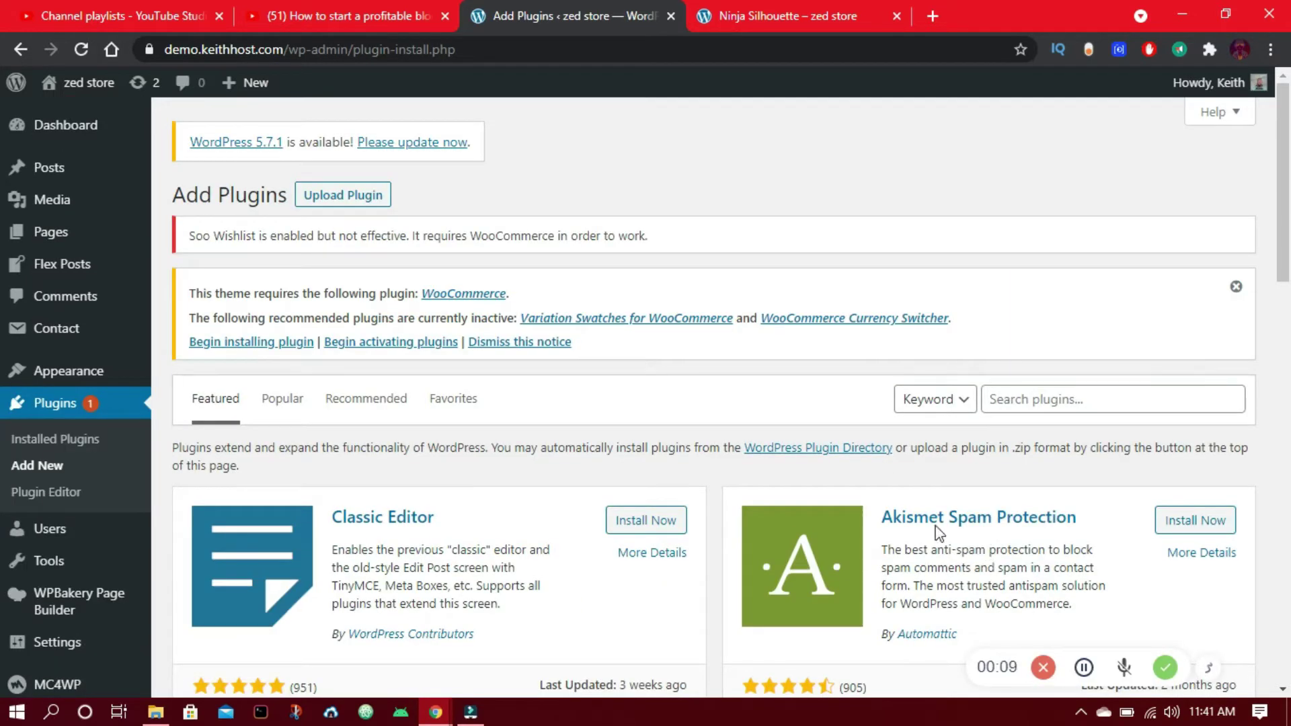
click(1019, 400)
text(woocommerce)
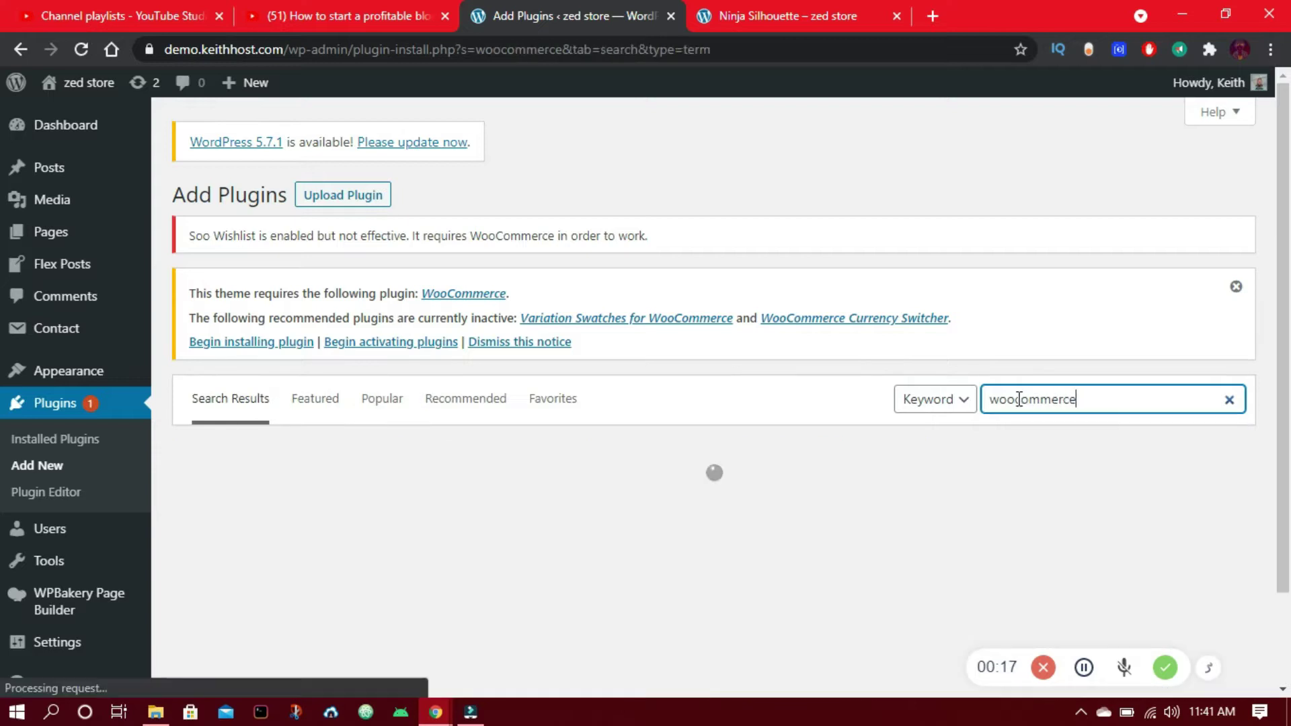
scroll(1273, 293, down, 2)
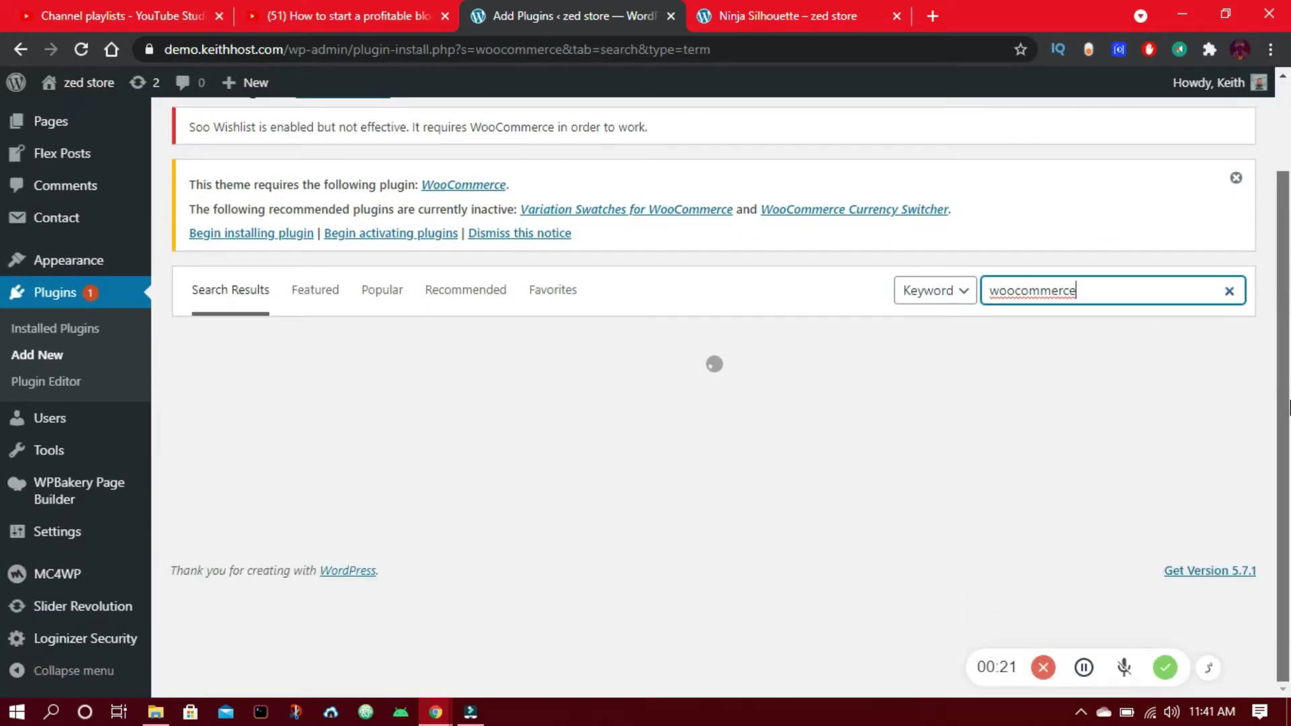
scroll(1290, 407, down, 2)
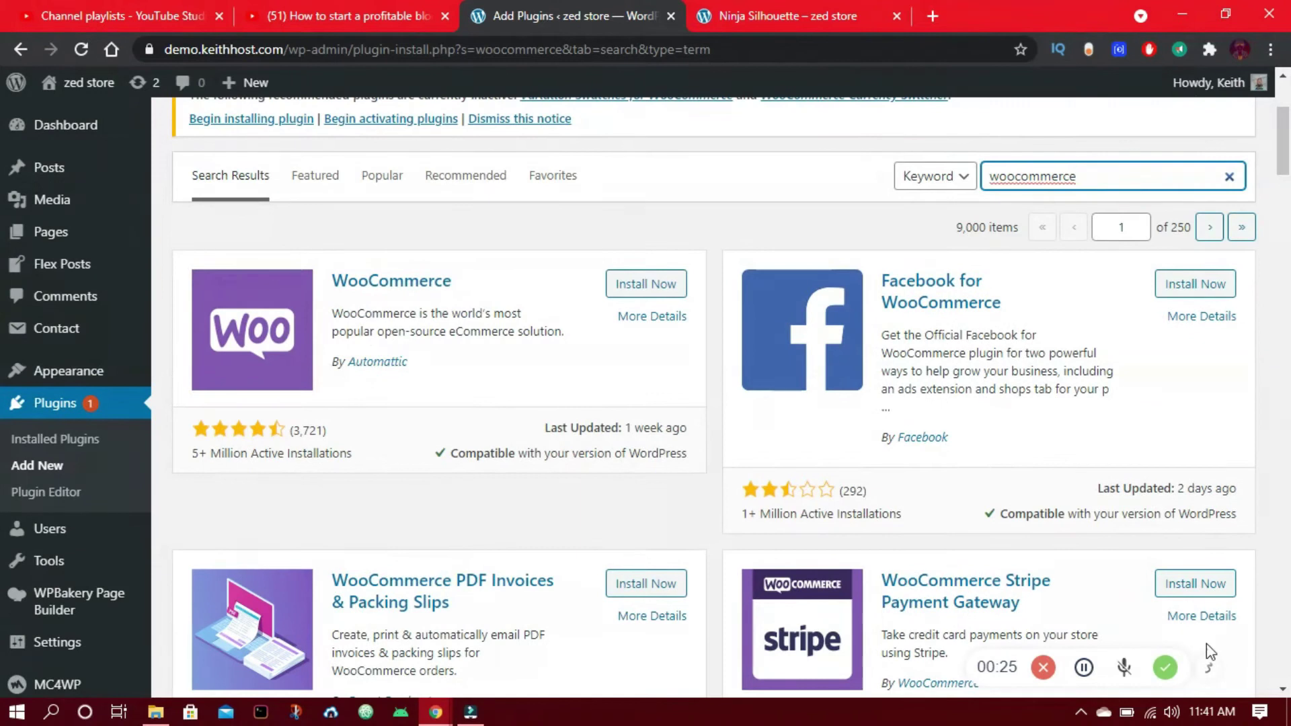
Install the WooCommerce plugin by Automattic from the search results.
mouse_move(886, 501)
mouse_down()
mouse_move(663, 298)
mouse_move(678, 290)
mouse_up()
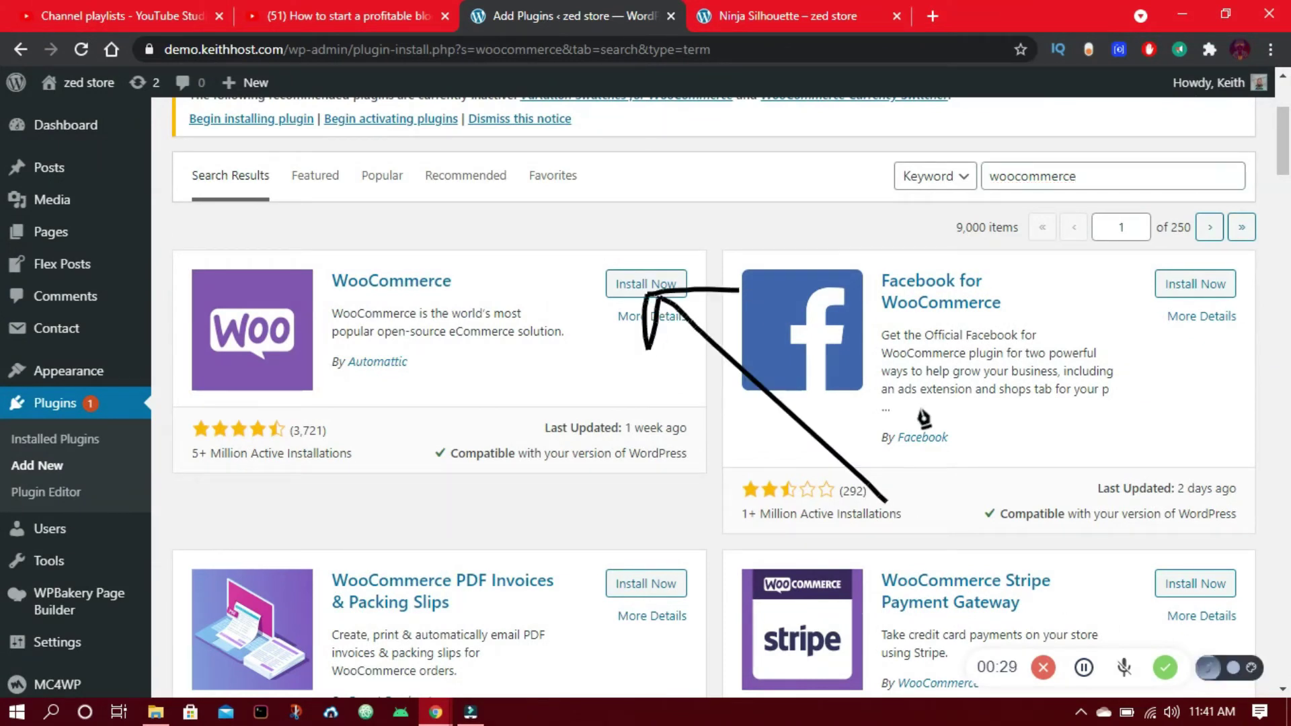
click(1208, 670)
click(653, 282)
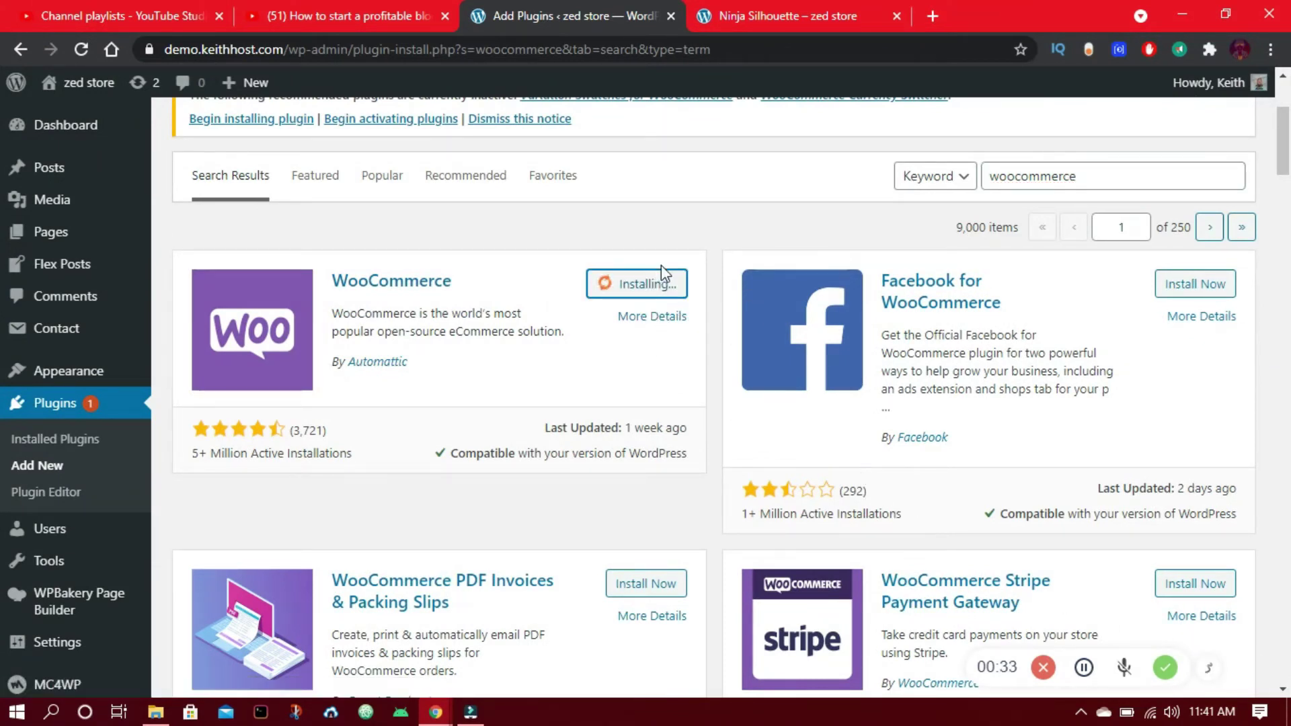
Activate the installed WooCommerce plugin.
click(1208, 668)
mouse_move(906, 507)
mouse_down()
mouse_move(696, 296)
mouse_move(731, 286)
mouse_up()
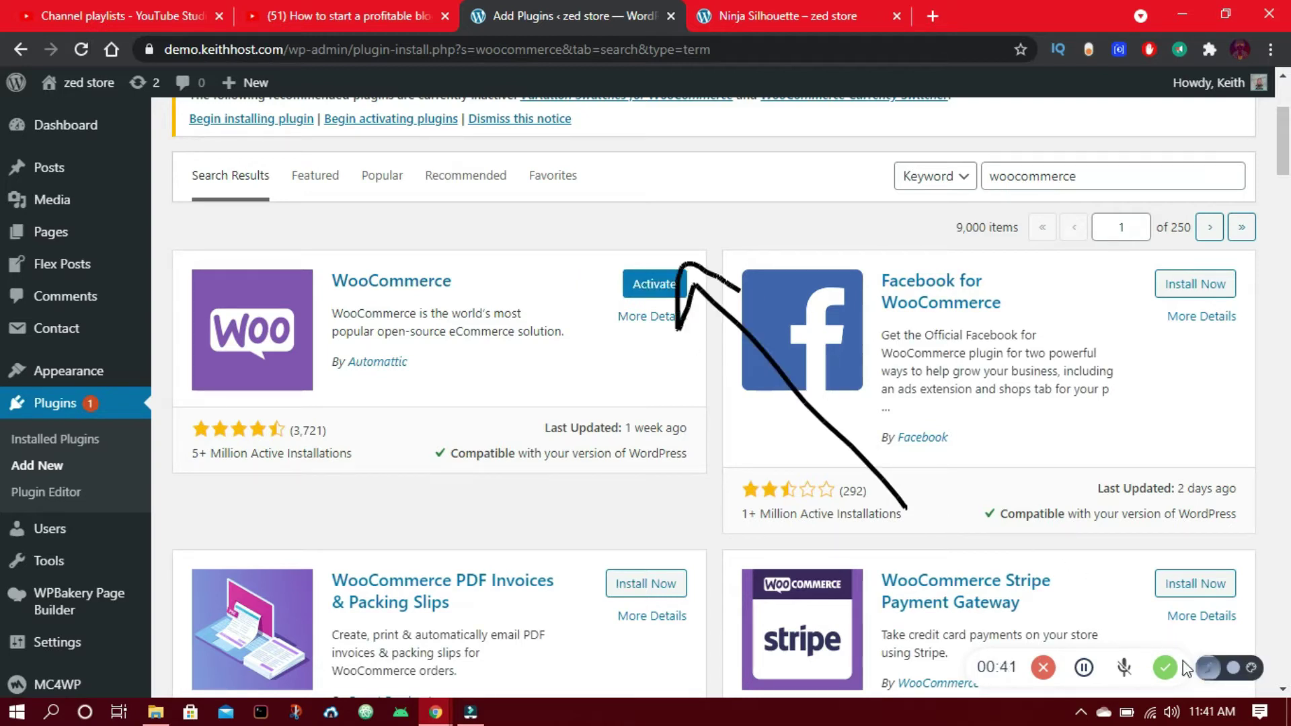
click(1208, 667)
click(642, 285)
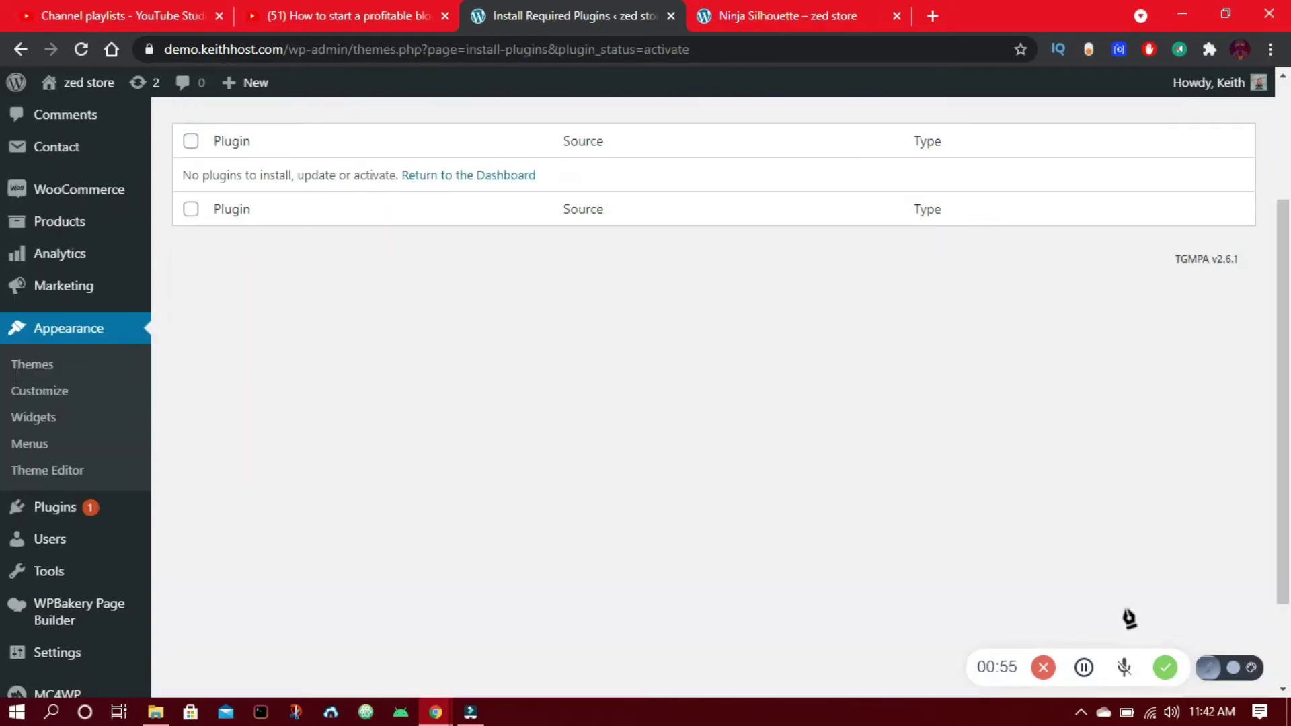
Go to the WooCommerce section of the dashboard and open its settings.
mouse_move(843, 493)
mouse_down()
mouse_move(239, 227)
mouse_move(167, 176)
mouse_move(158, 253)
mouse_up()
click(1210, 668)
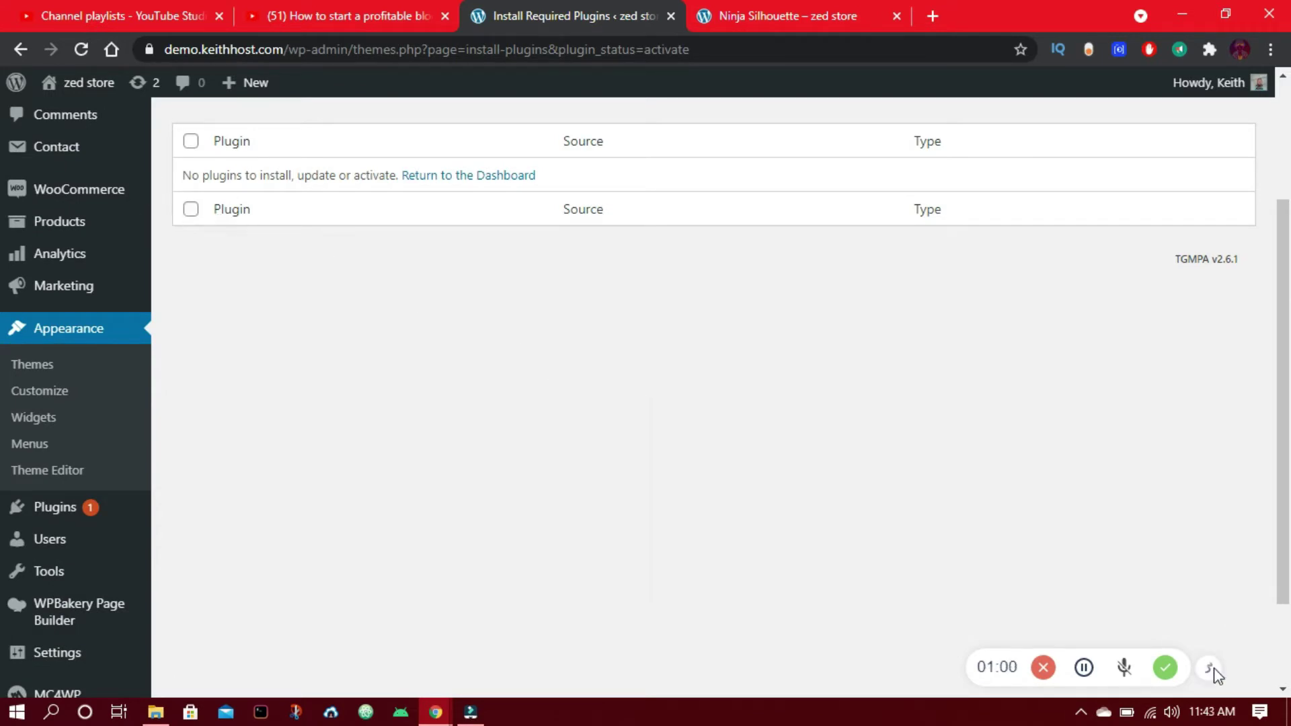
click(117, 197)
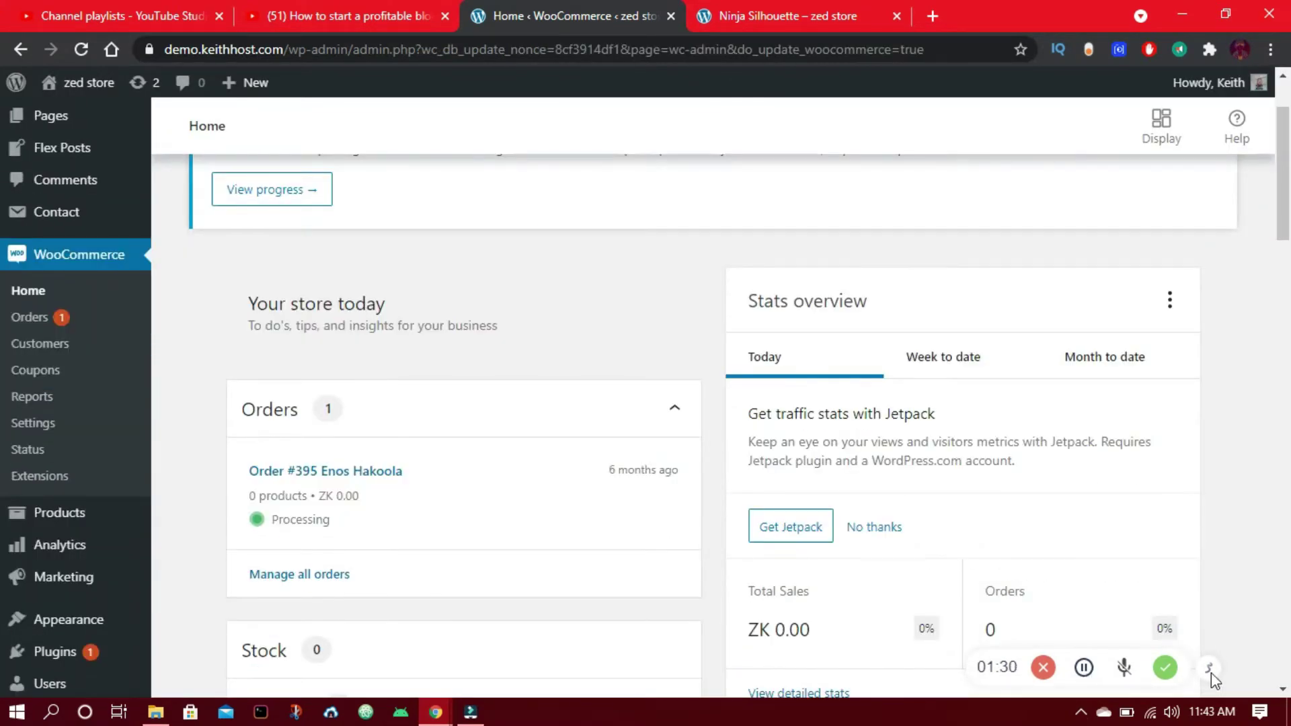
click(1209, 668)
mouse_move(801, 512)
mouse_down()
mouse_move(107, 423)
mouse_move(181, 476)
mouse_up()
click(1208, 667)
click(47, 422)
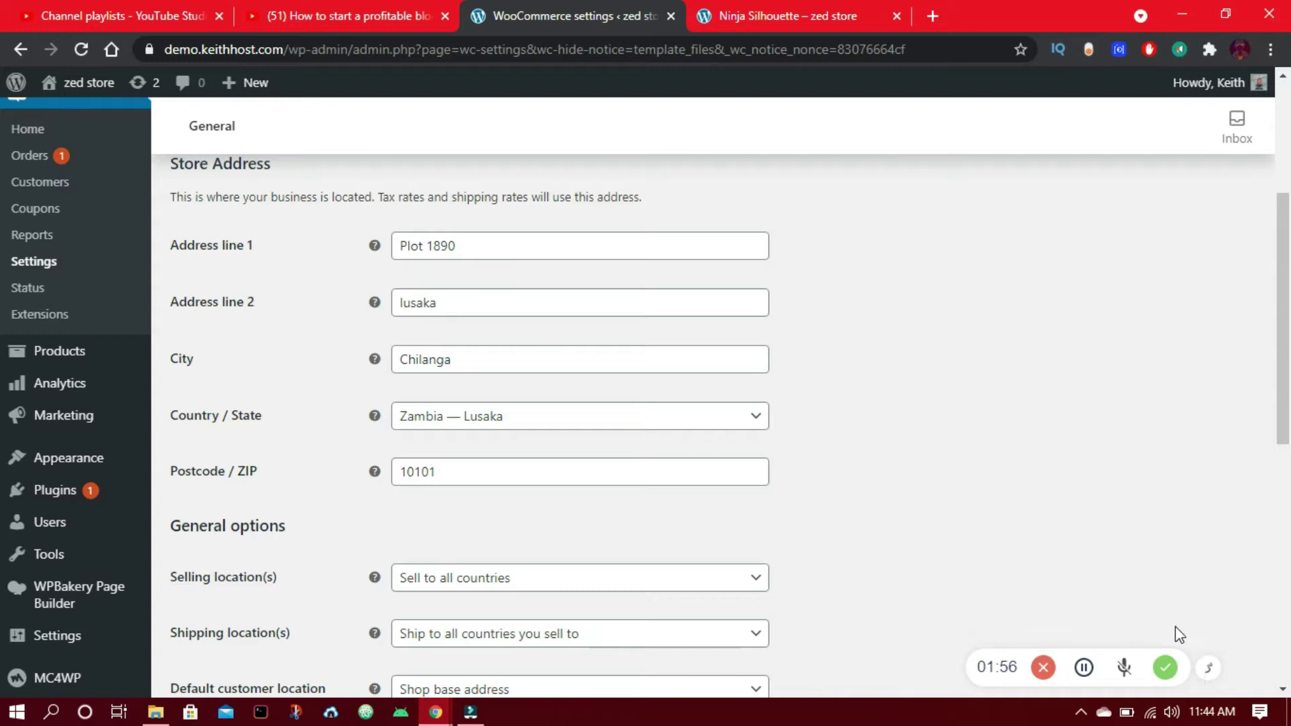
Review the general store settings, covering the store address, general options, currency options and where changes are saved.
drag(827, 128, 739, 646)
drag(988, 108, 948, 409)
scroll(879, 478, down, 4)
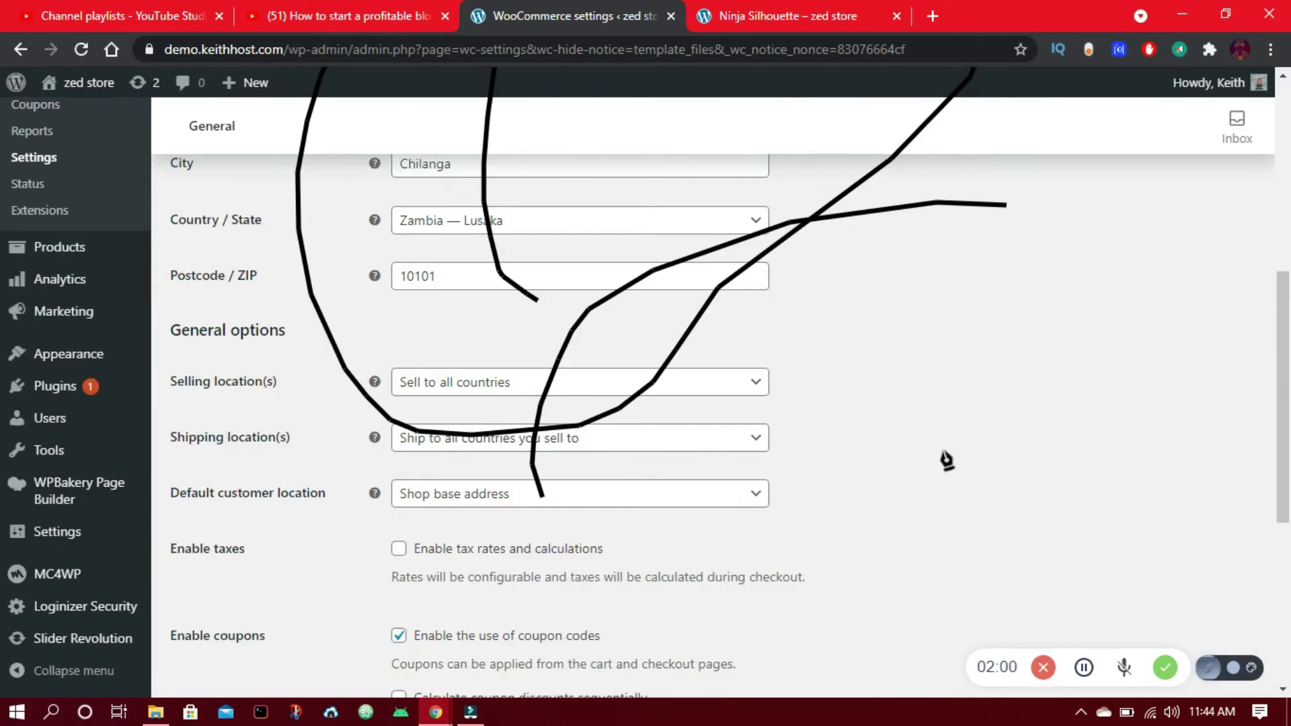
scroll(467, 365, down, 4)
mouse_move(607, 481)
mouse_down()
mouse_move(360, 440)
mouse_move(300, 469)
mouse_up()
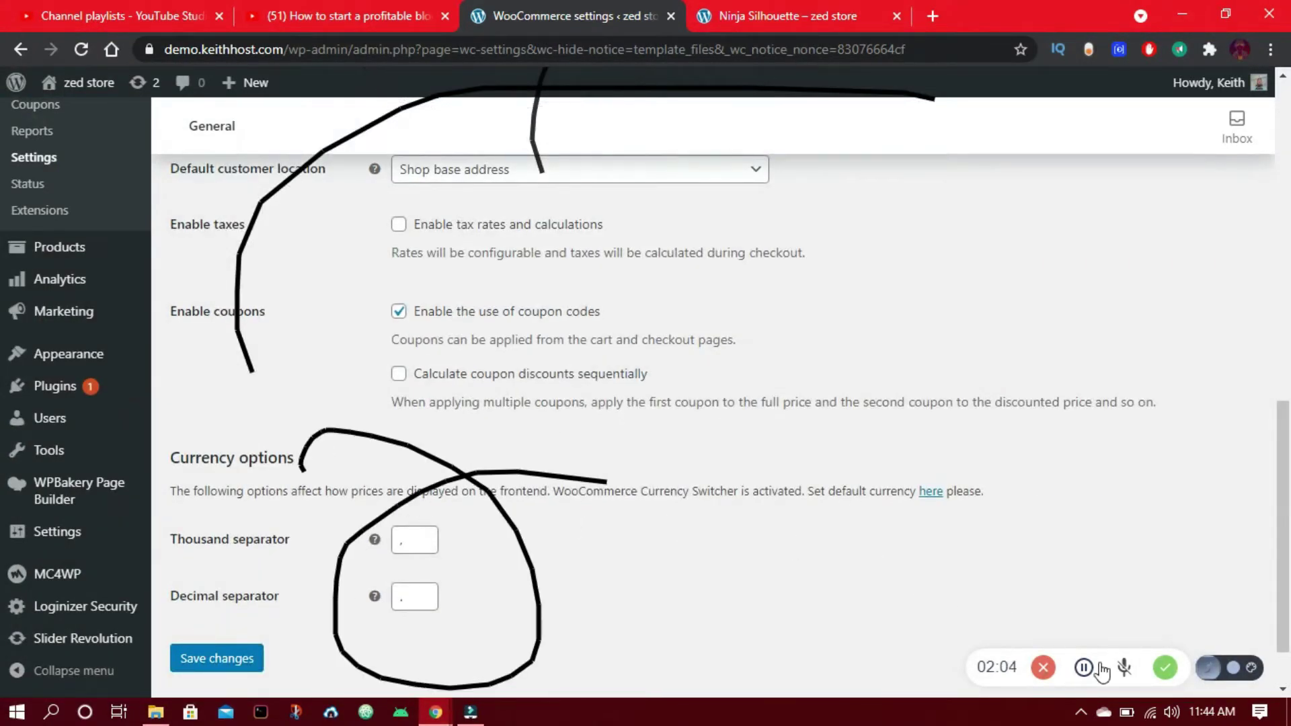
click(1210, 673)
scroll(1214, 679, up, 10)
scroll(1214, 679, down, 12)
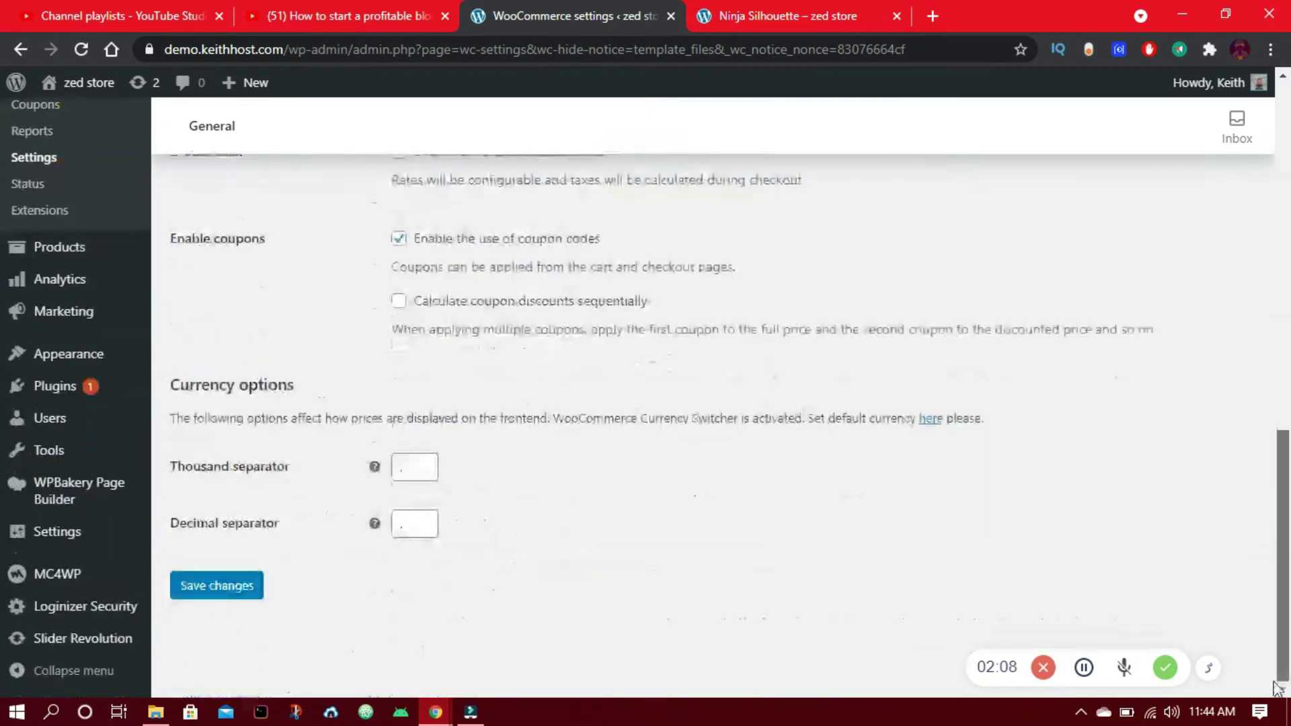
click(1209, 669)
mouse_move(329, 518)
mouse_down()
mouse_move(300, 620)
mouse_move(323, 497)
mouse_up()
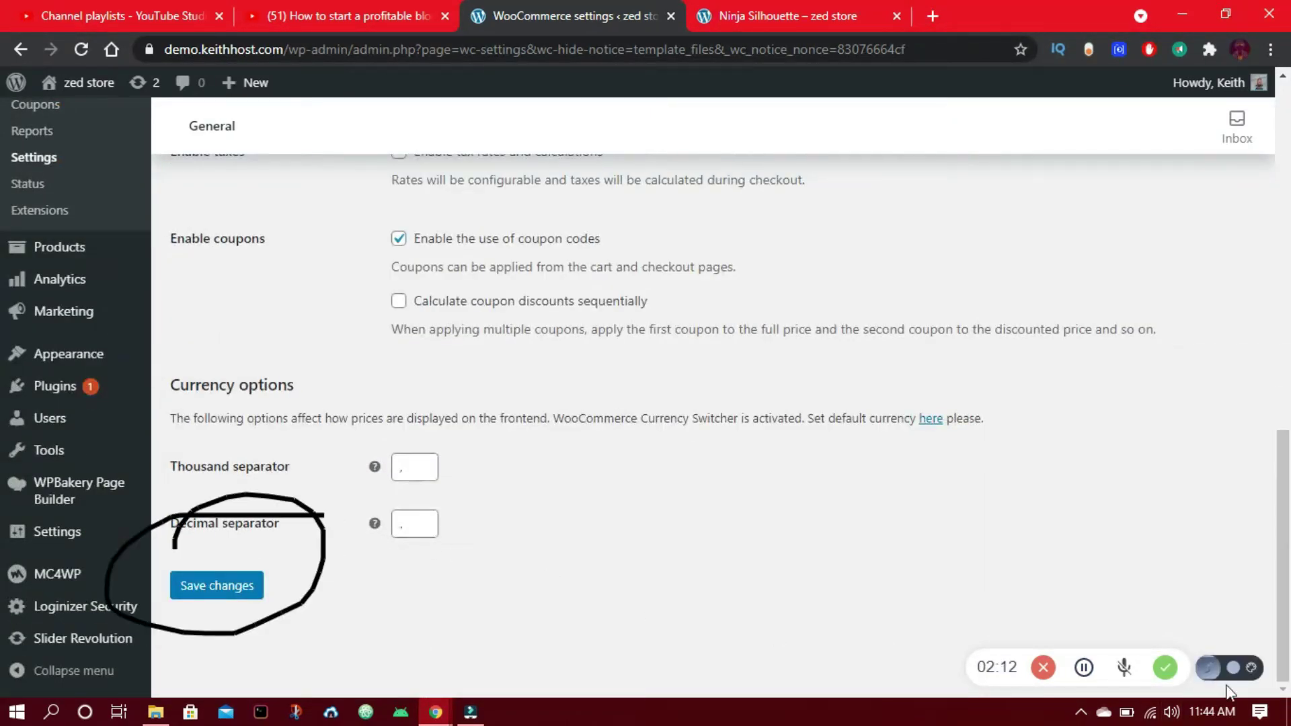
click(1210, 671)
Open the WooCommerce shipping settings and view the shipping zones.
drag(1281, 605, 1280, 256)
click(377, 410)
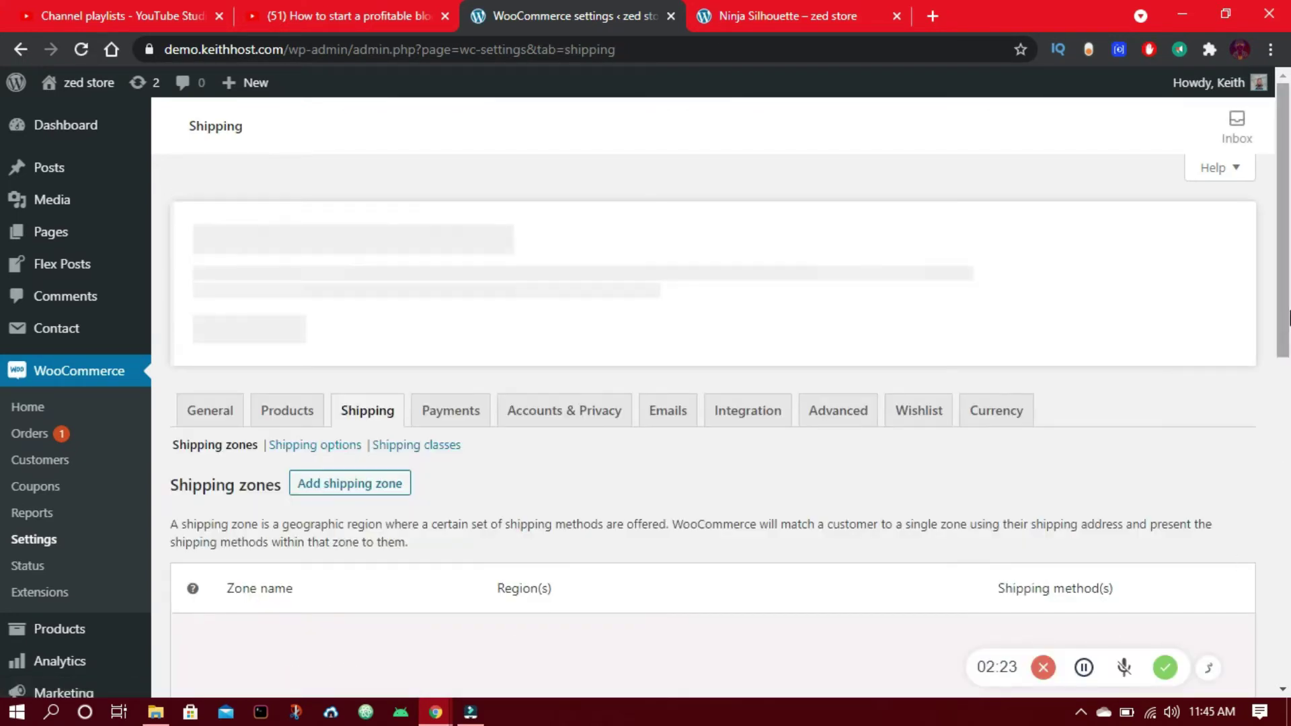
drag(1282, 314, 1287, 504)
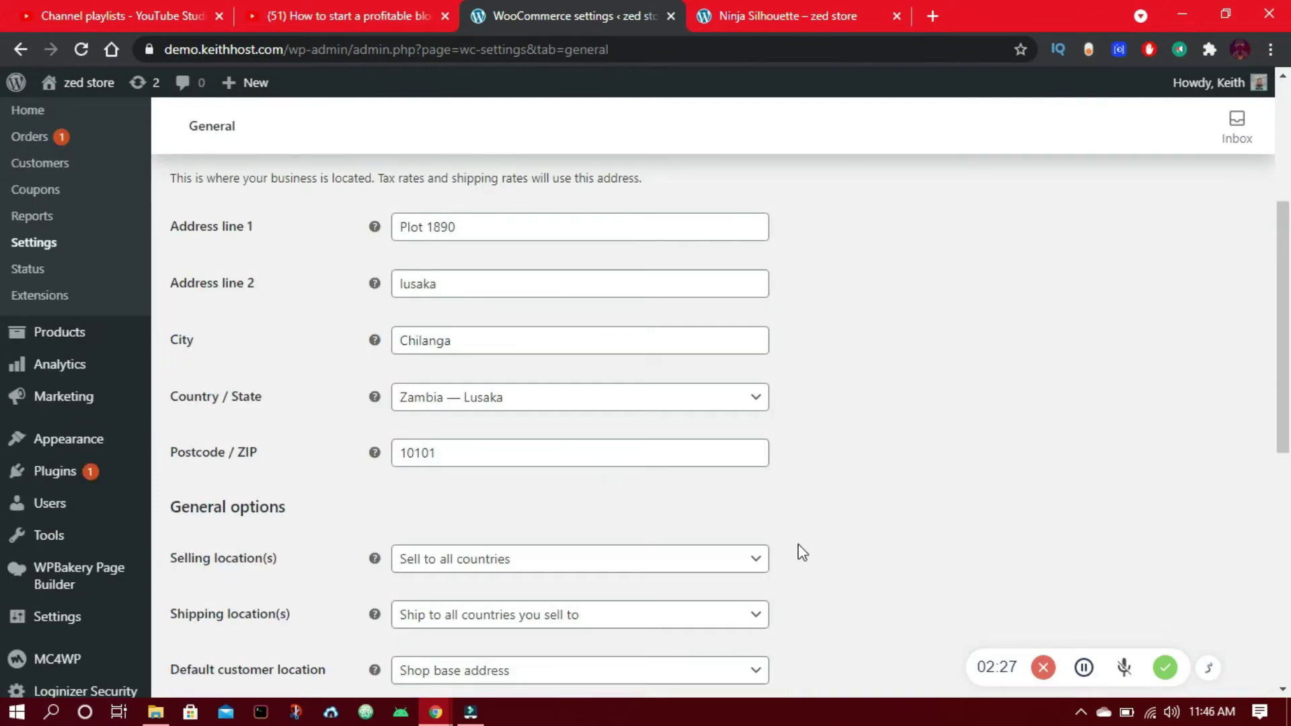
Open the page for adding plugins and search for printful.
mouse_move(87, 470)
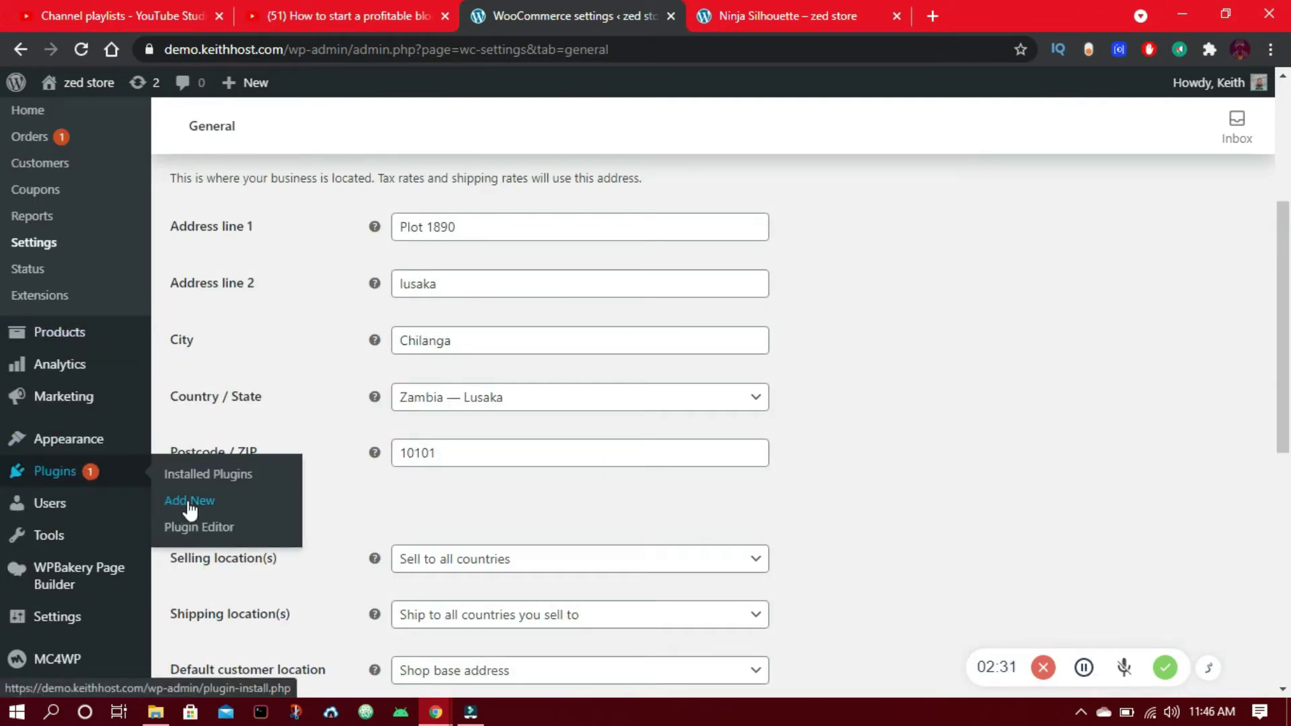
click(189, 501)
click(1055, 247)
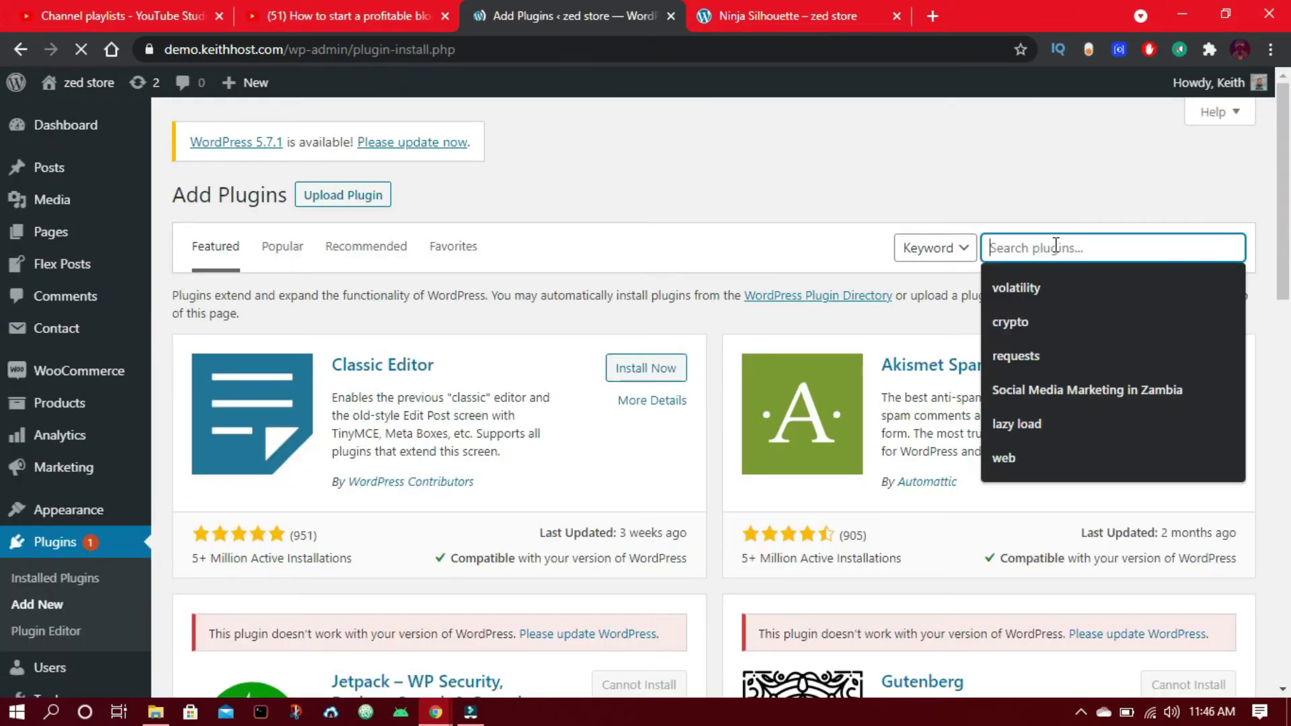
text(printful)
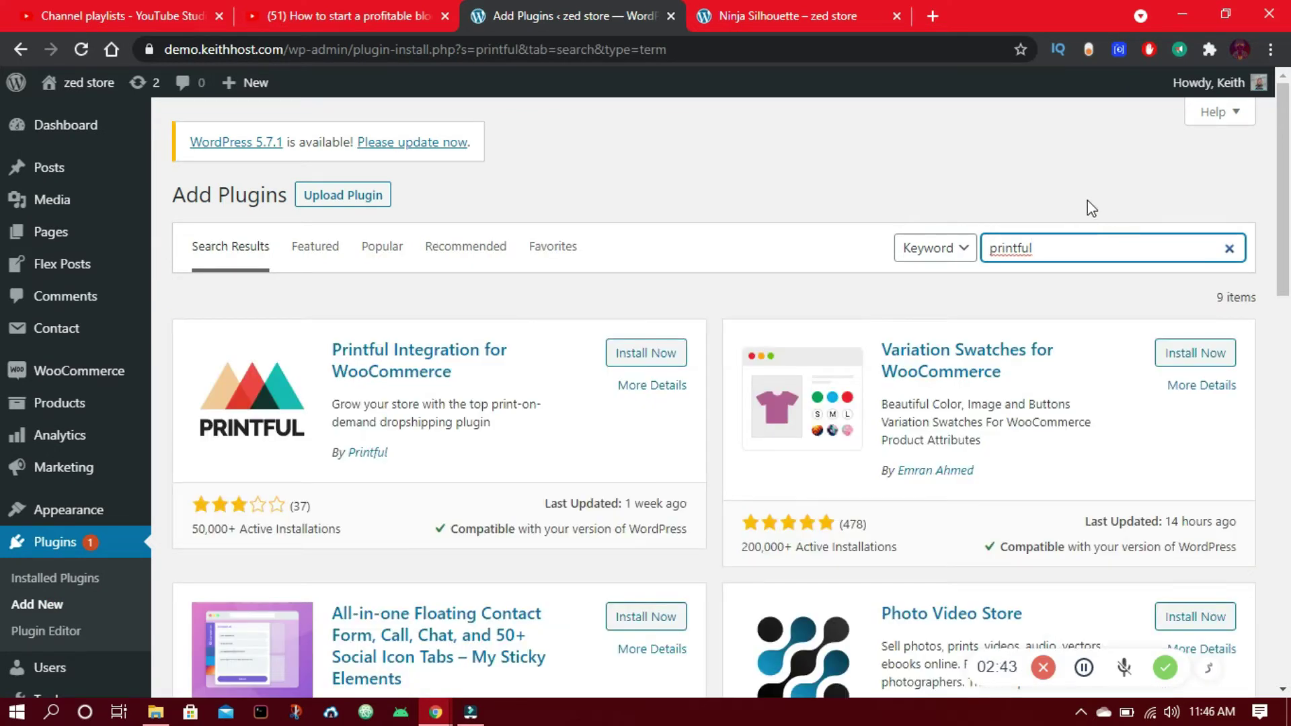
Install and activate the Printful Integration for WooCommerce plugin.
click(1211, 670)
drag(661, 267, 441, 351)
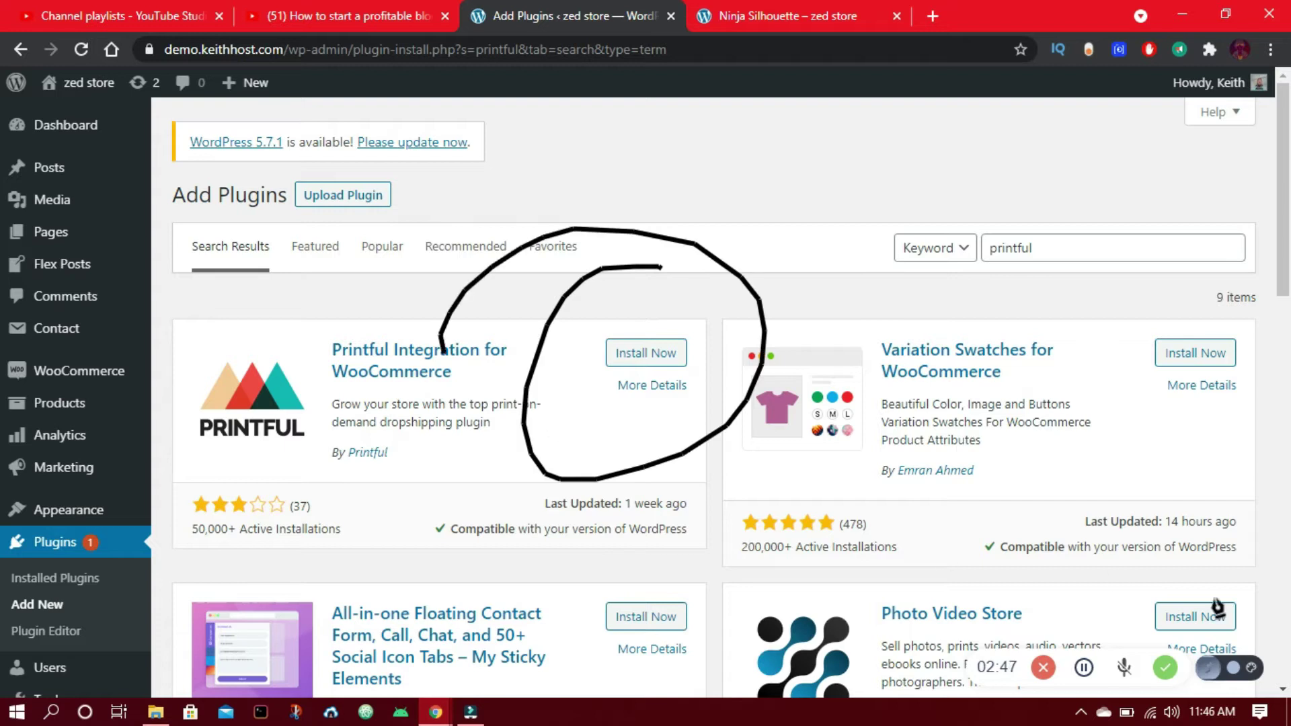
click(1214, 671)
click(629, 359)
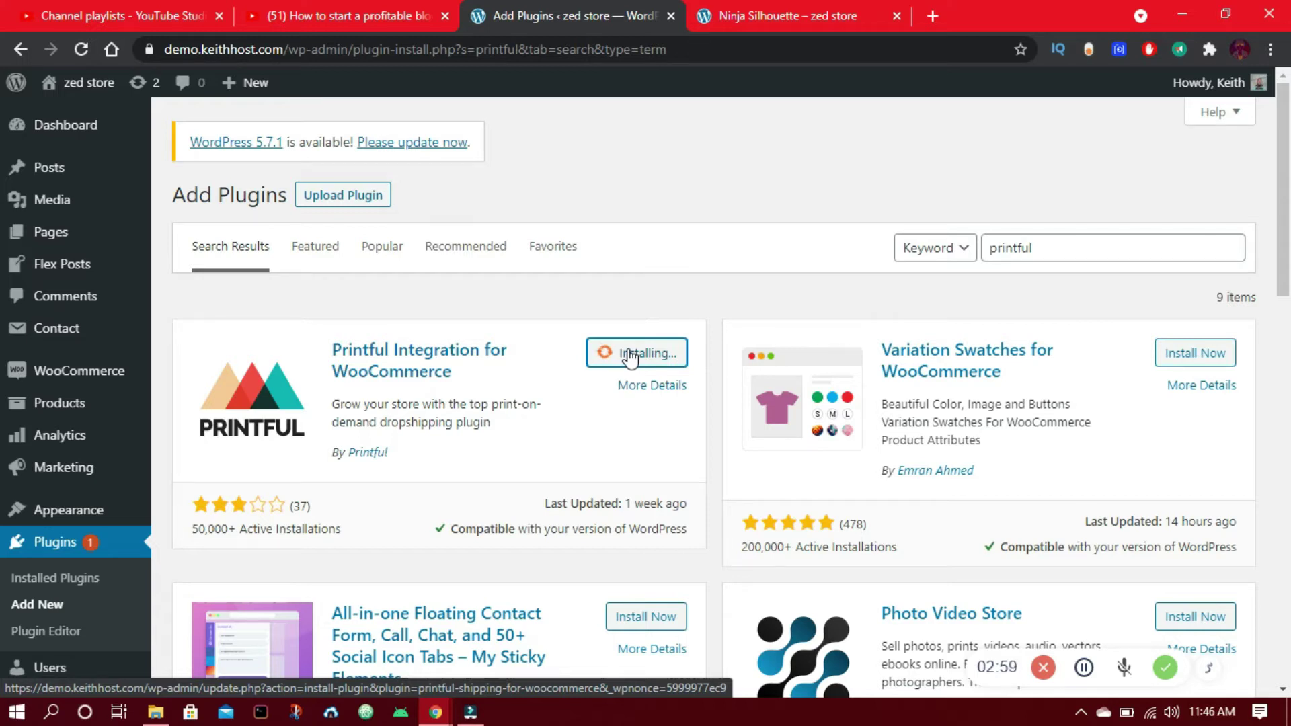
click(636, 355)
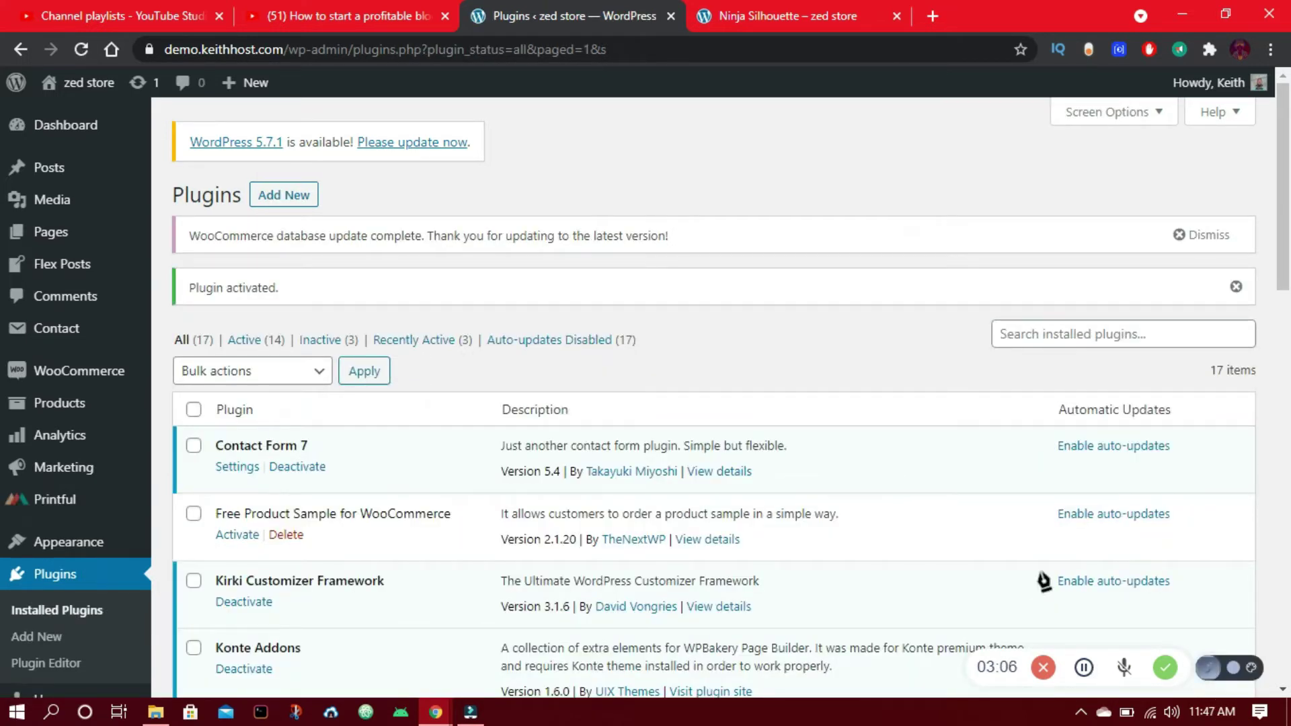
Open the Printful section of the dashboard and start connecting the WooCommerce store to Printful.
mouse_move(865, 505)
mouse_down()
mouse_move(161, 471)
mouse_move(111, 514)
mouse_move(155, 532)
mouse_up()
click(1218, 674)
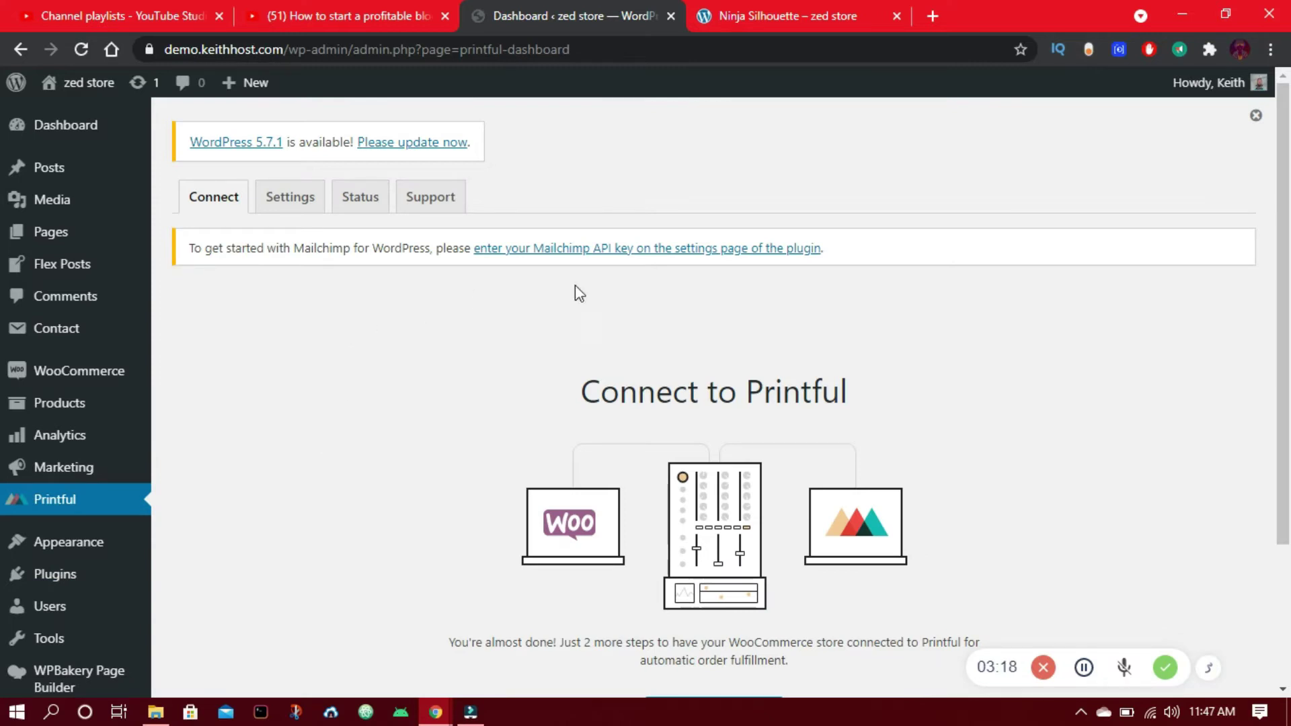
scroll(1244, 404, down, 3)
click(1207, 662)
mouse_move(780, 457)
mouse_down()
mouse_move(589, 485)
mouse_move(867, 531)
mouse_up()
click(1205, 668)
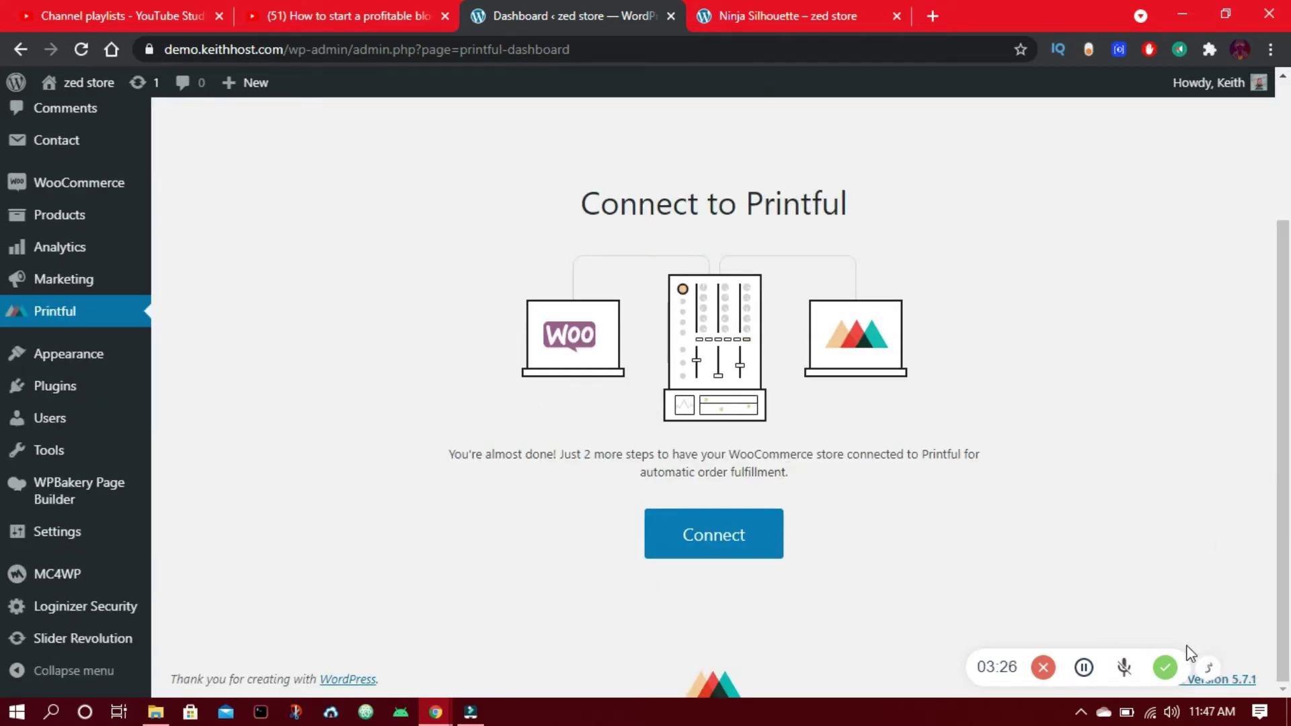
click(731, 548)
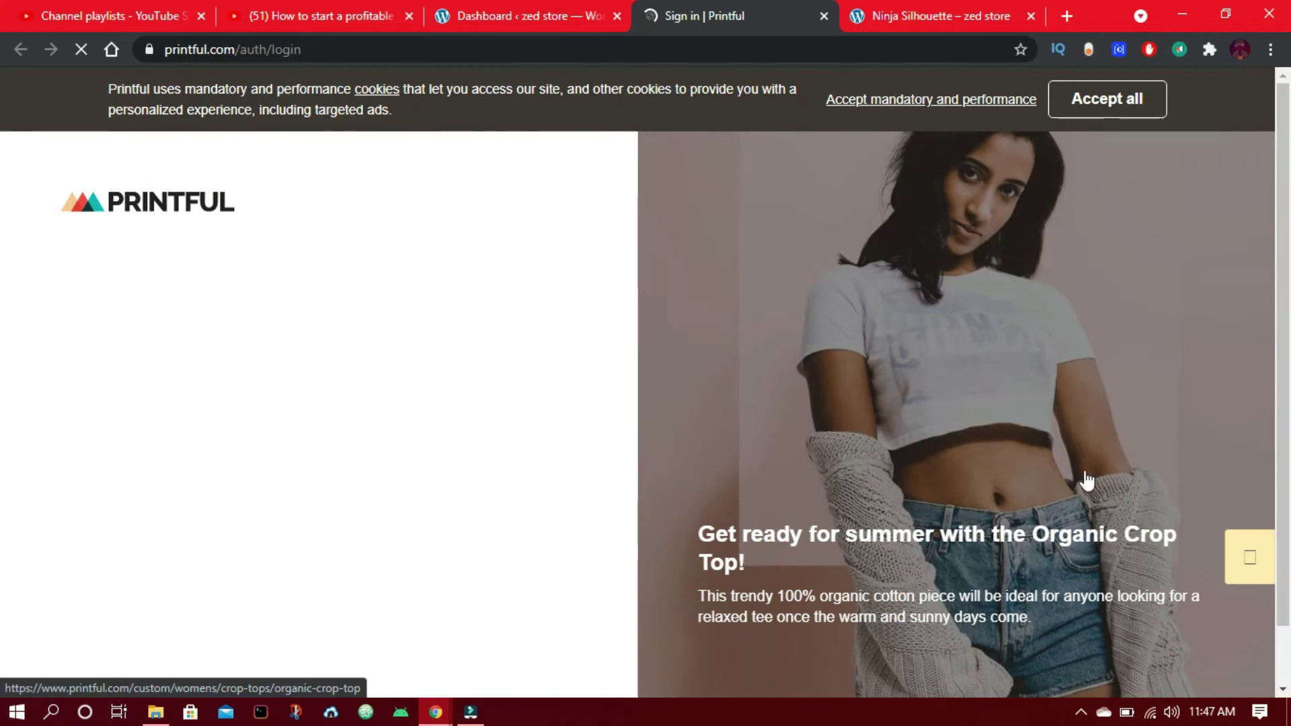
Accept all cookies on the Printful sign-in page and close the stray Organic Crop Top page.
click(1107, 99)
click(651, 12)
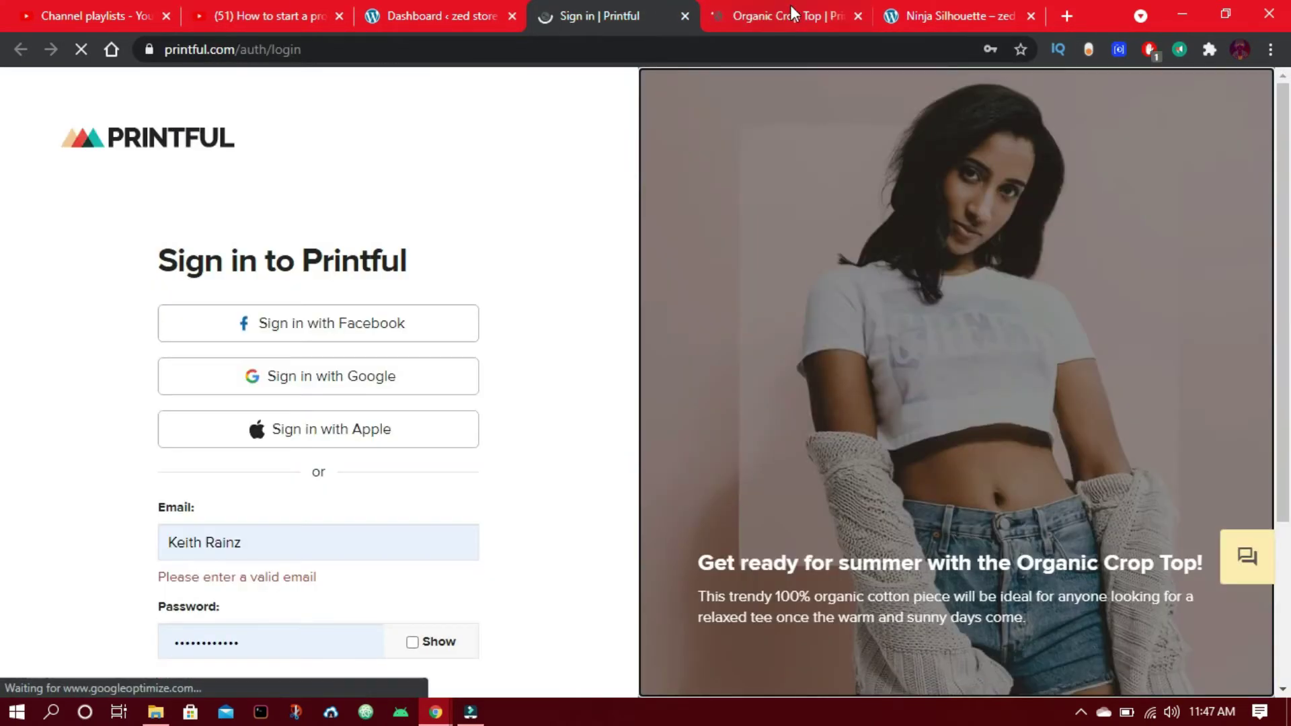
click(856, 16)
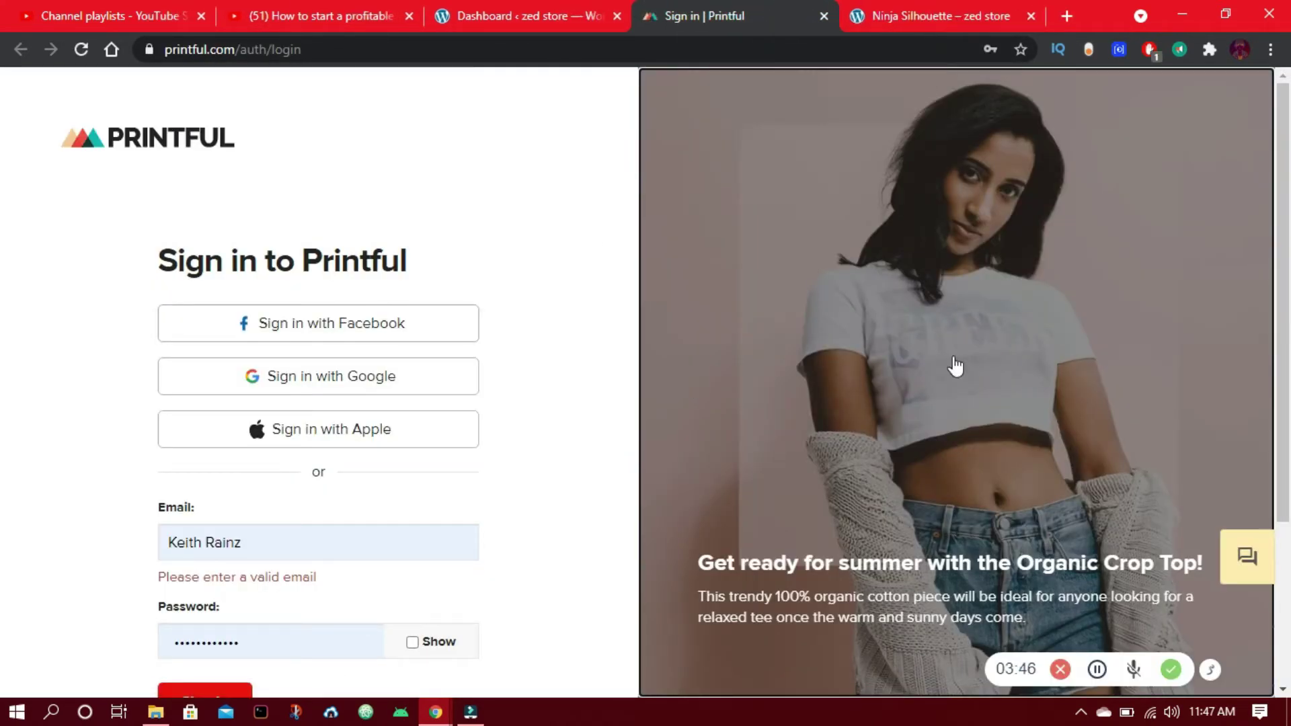
Sign in to Printful with the account e-mail and password, and approve its read/write access to the WooCommerce store.
scroll(849, 377, down, 3)
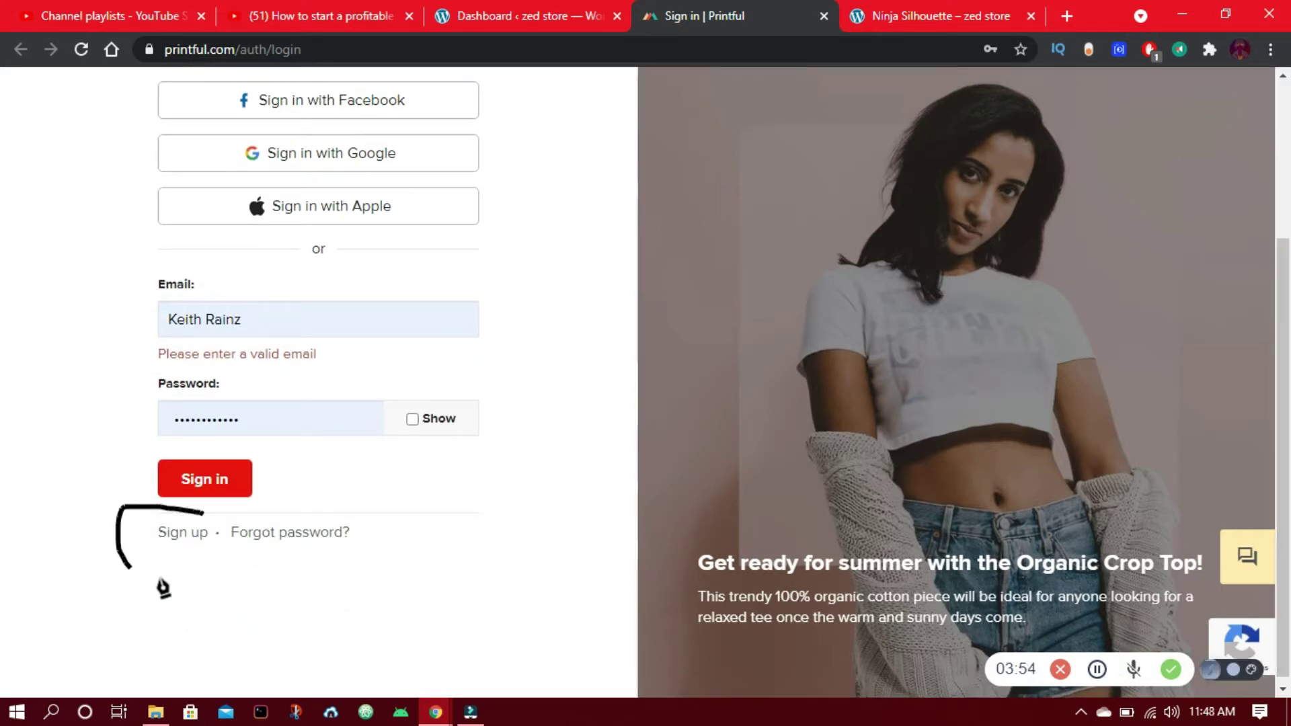
click(1214, 675)
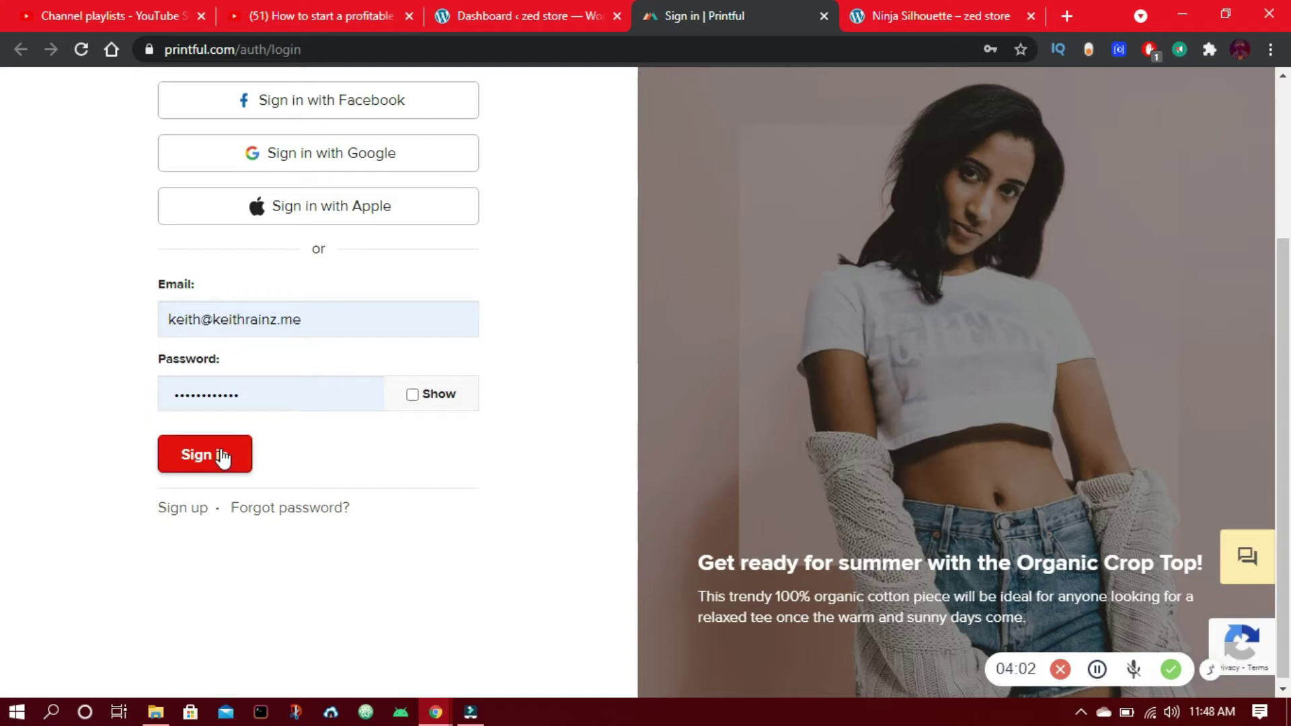
click(221, 452)
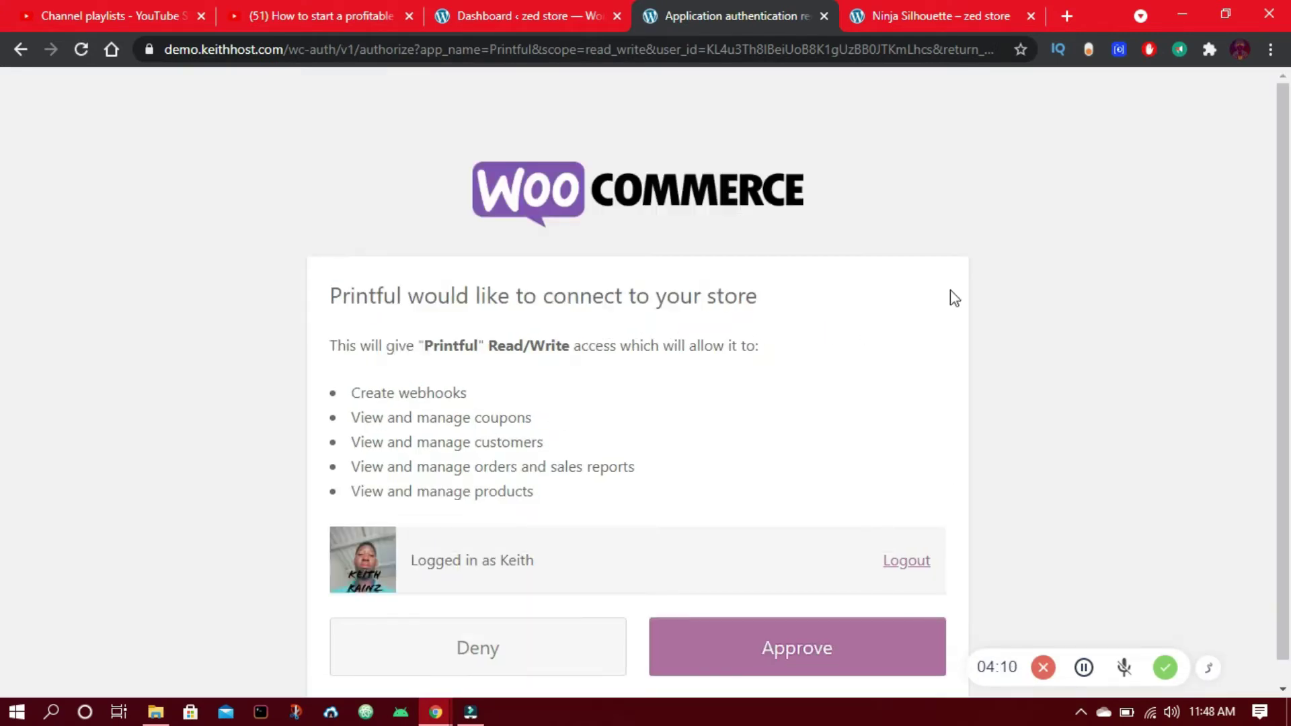
scroll(868, 323, down, 1)
click(816, 641)
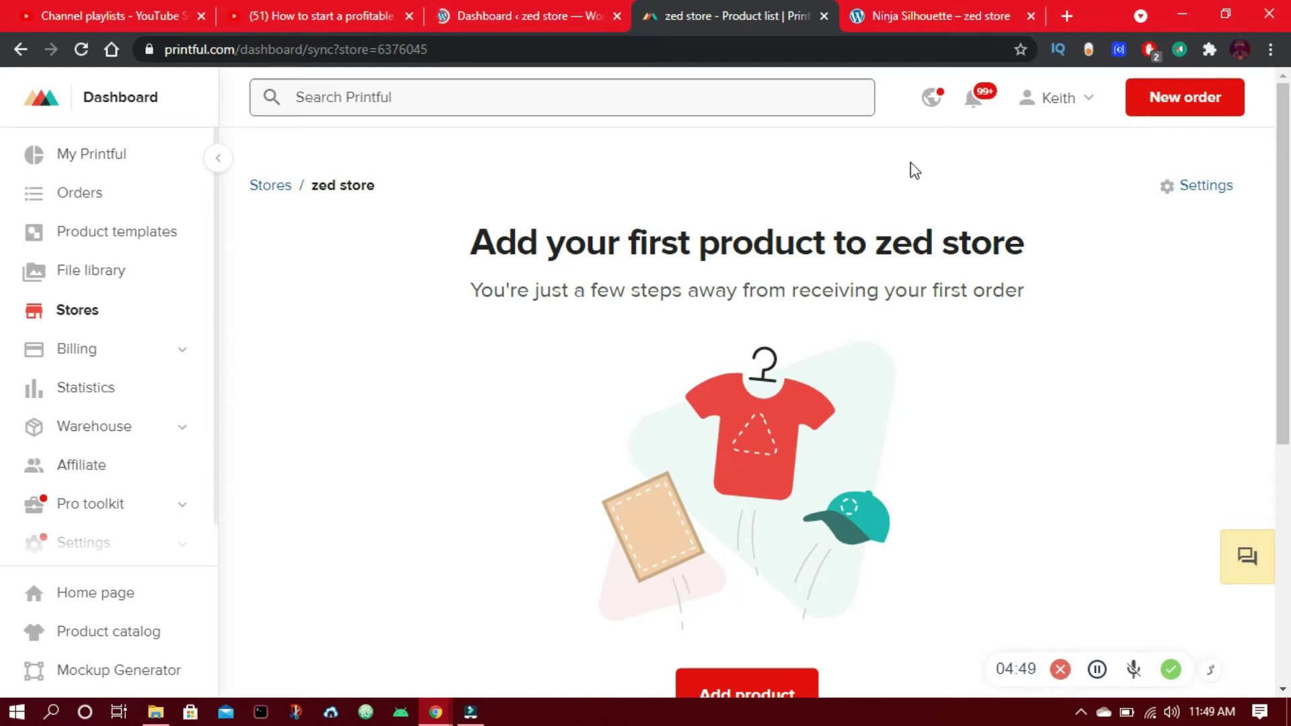
Start adding a product to zed store and browse the men's all-over shirts in the catalog.
scroll(915, 170, down, 3)
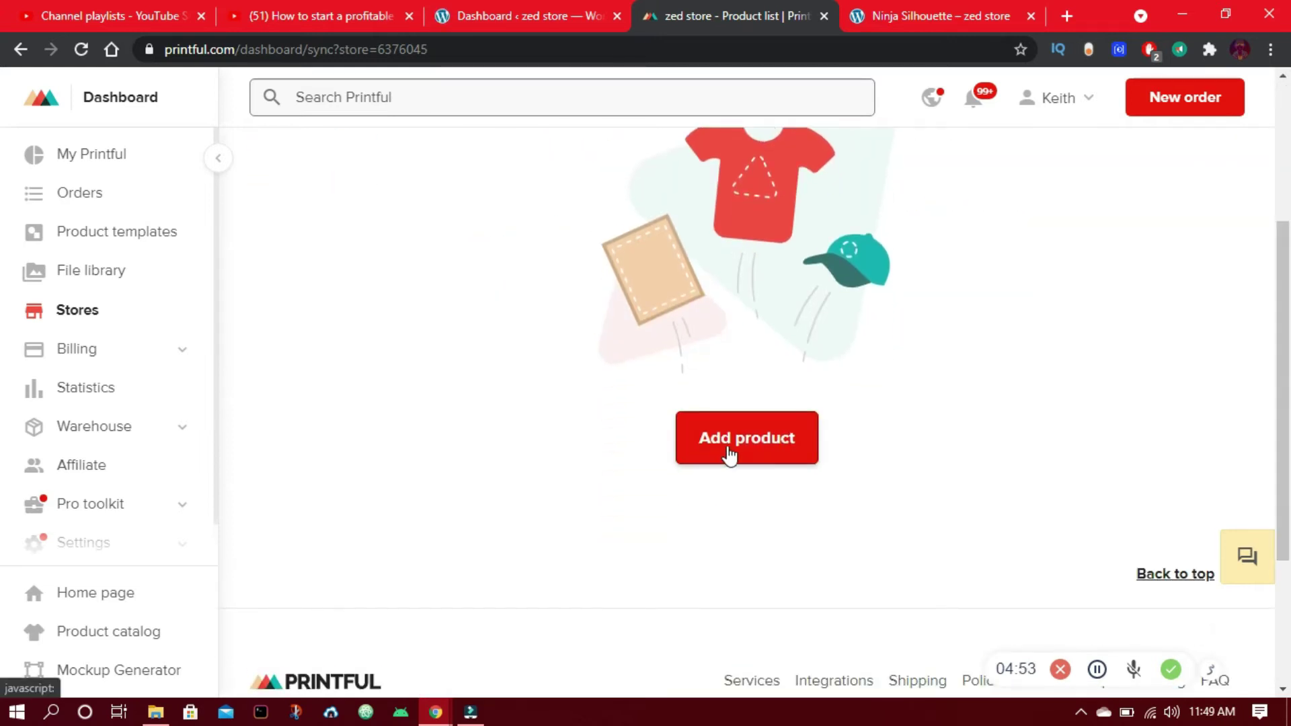
click(741, 453)
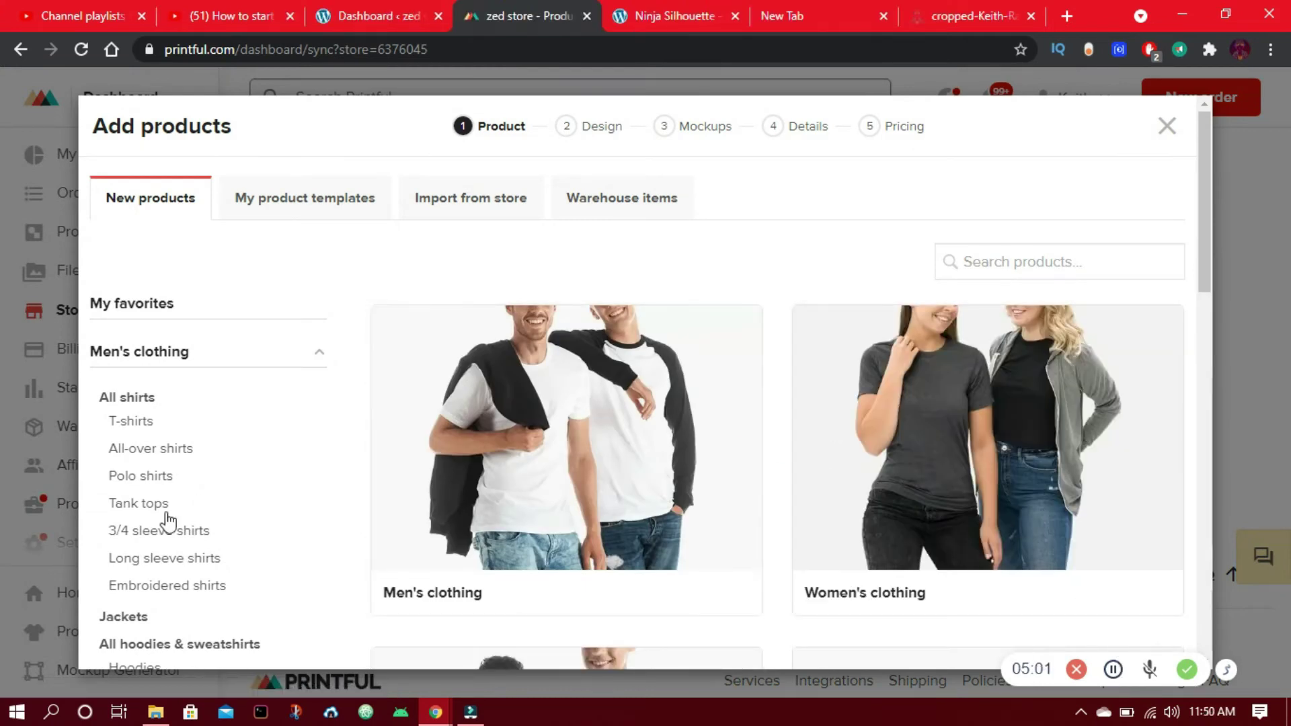
click(131, 450)
drag(1205, 243, 1197, 373)
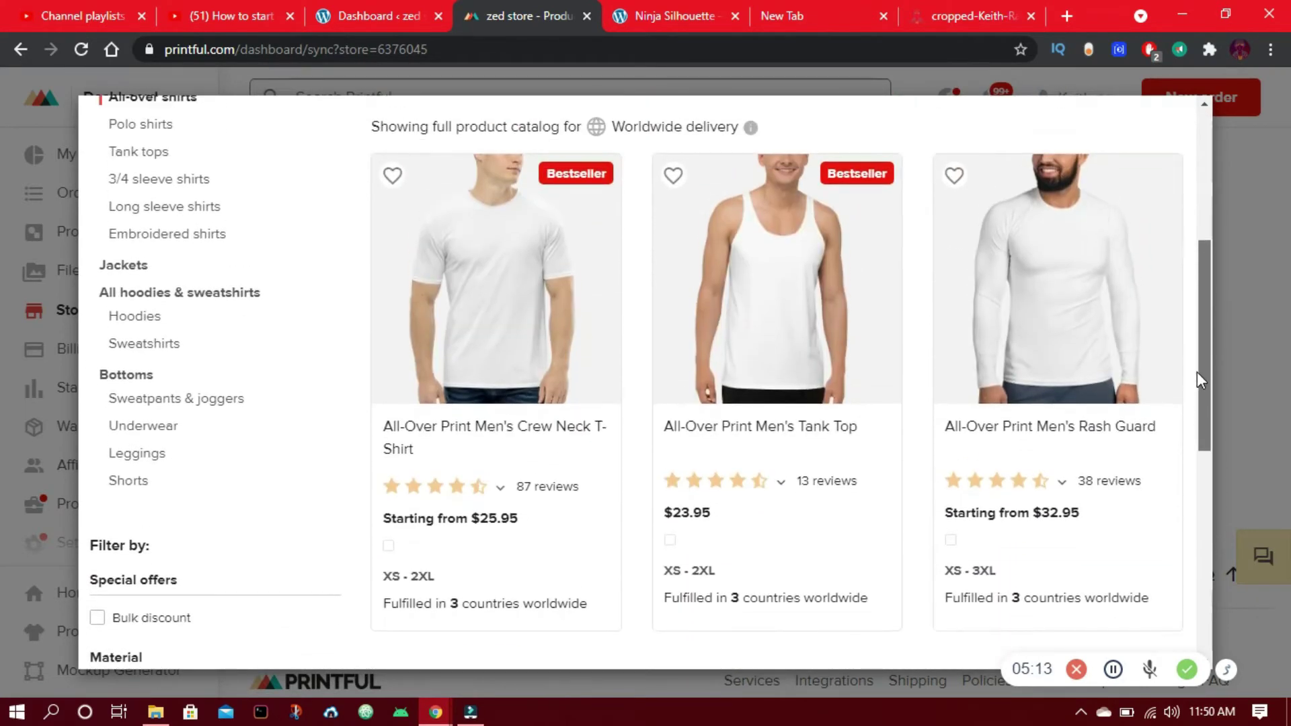
Browse the men's hoodies and choose the Unisex Fleece Hoodie | Hanes P170 as the product.
click(116, 314)
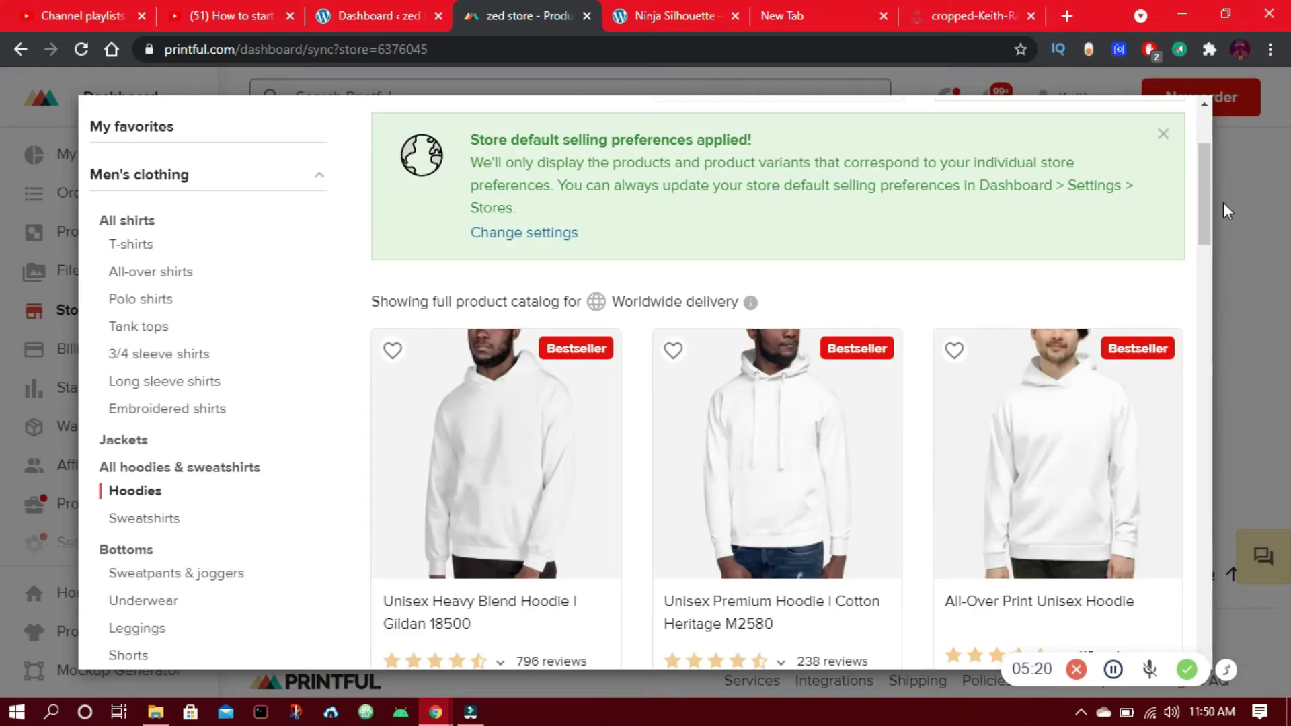
scroll(1196, 245, down, 9)
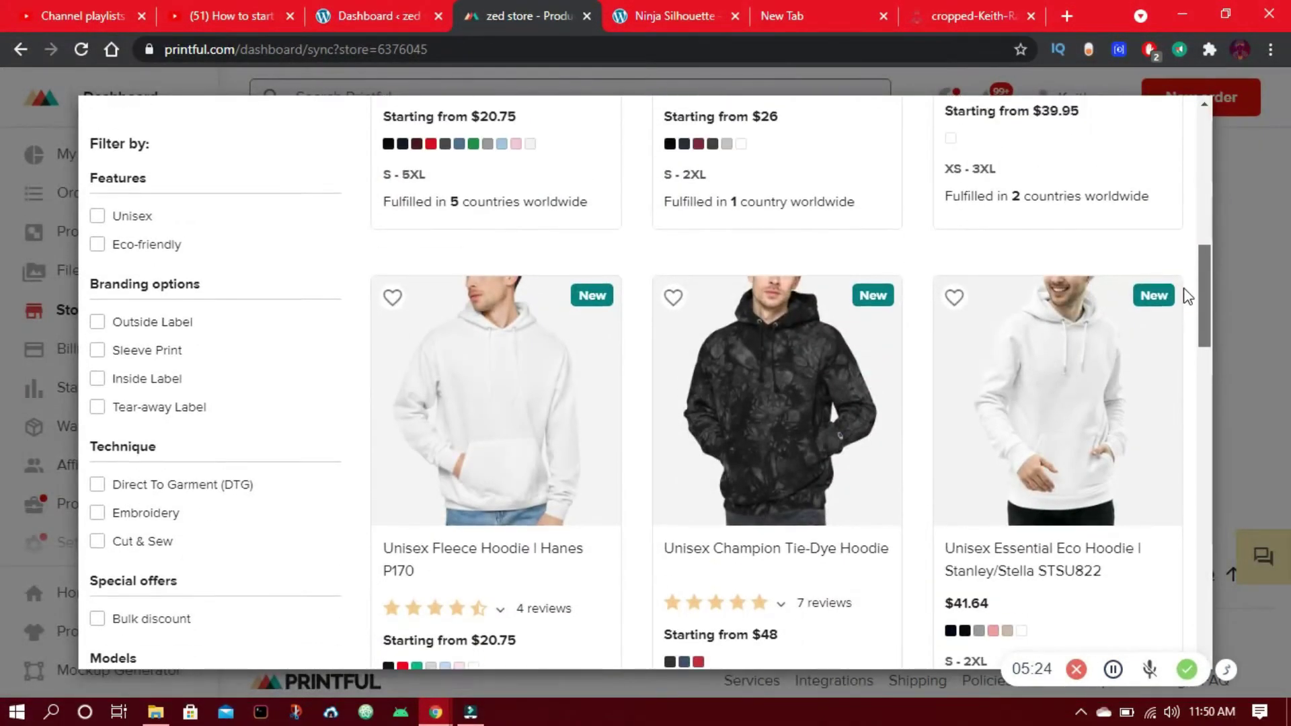
scroll(1188, 296, up, 1)
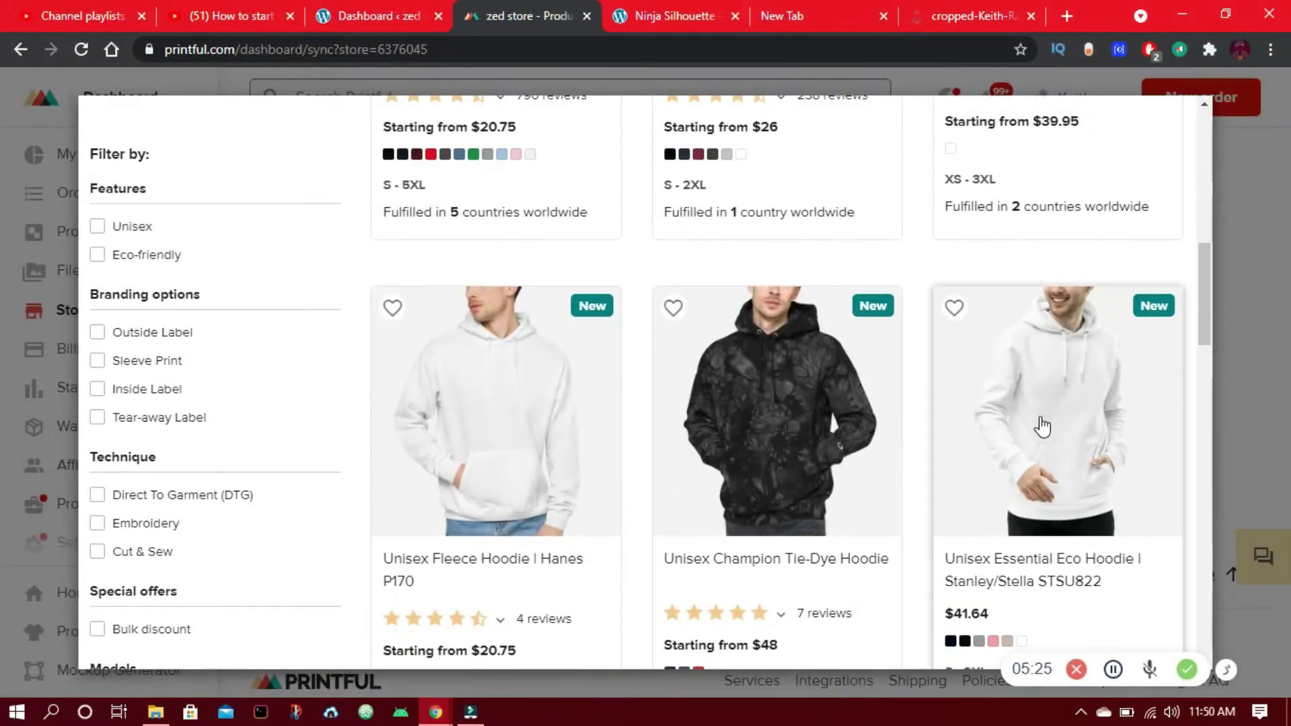
click(504, 430)
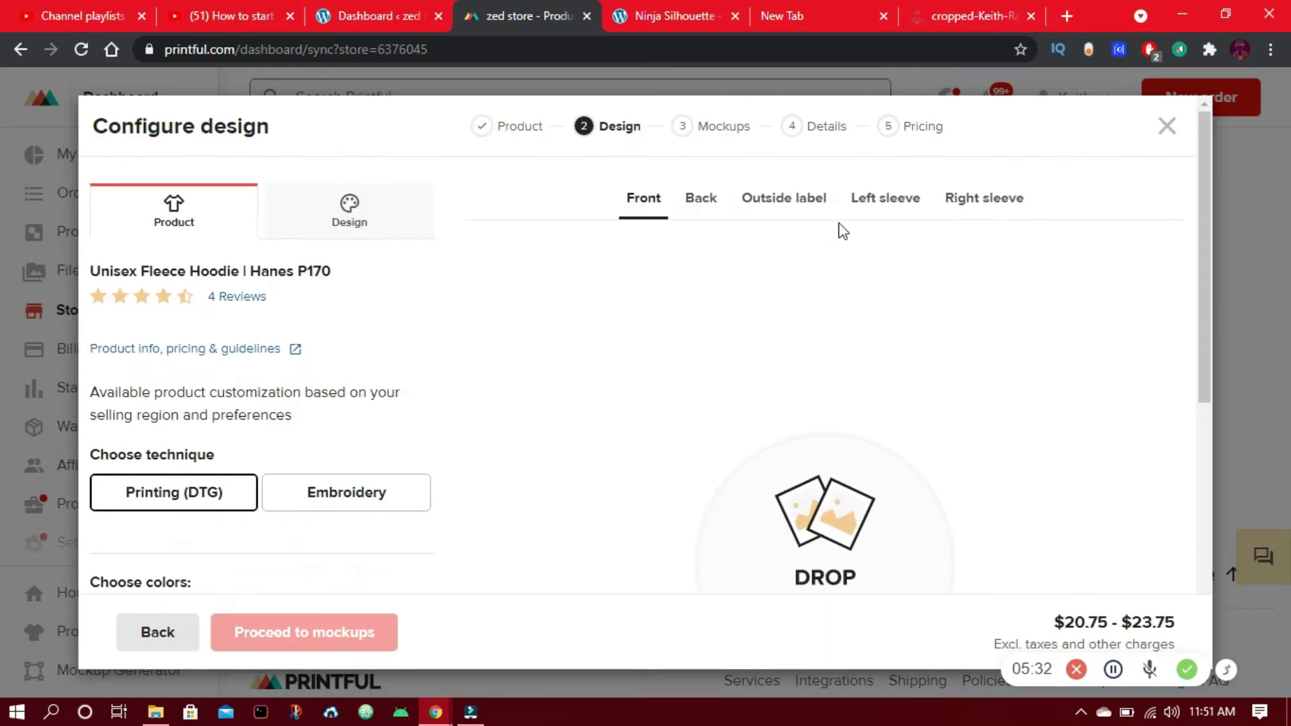
Upload the cropped logo PNG as the black hoodie's front design and enlarge it to about 12.44 by 12.44.
scroll(1042, 273, down, 4)
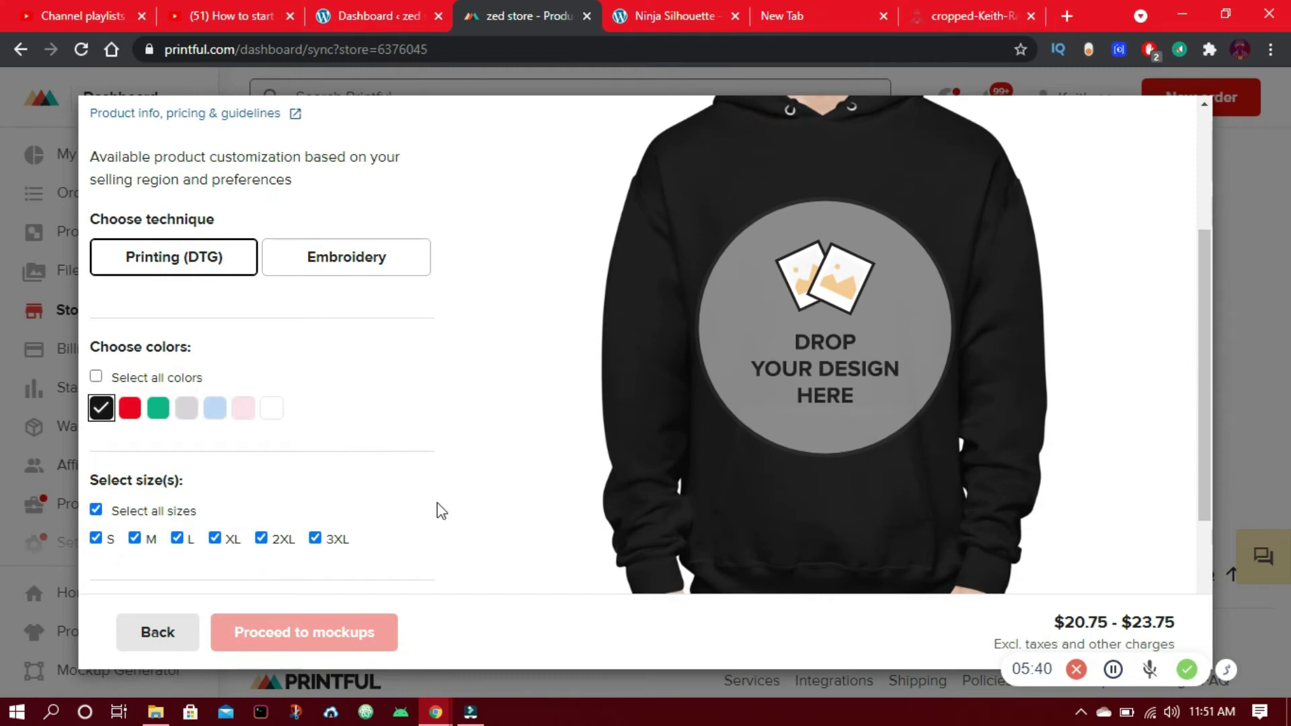
click(155, 711)
drag(958, 149, 1214, 341)
click(1119, 463)
drag(1139, 466, 833, 285)
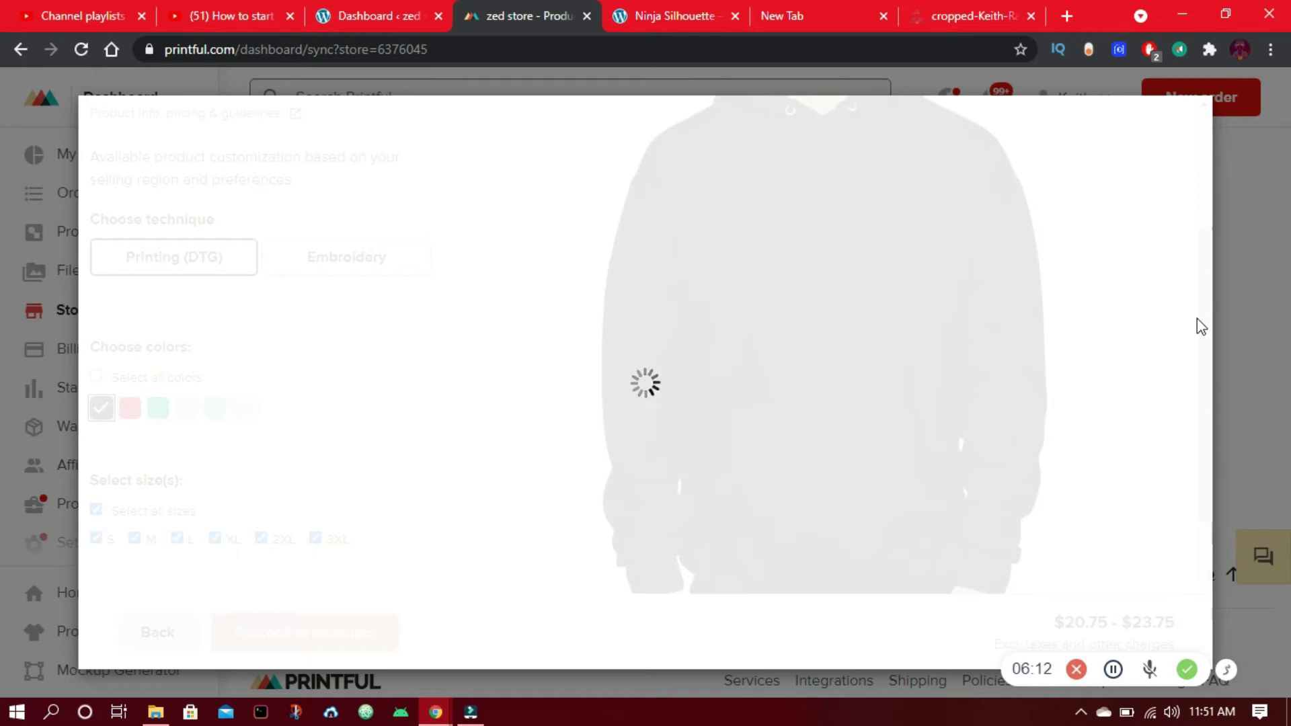
click(1113, 669)
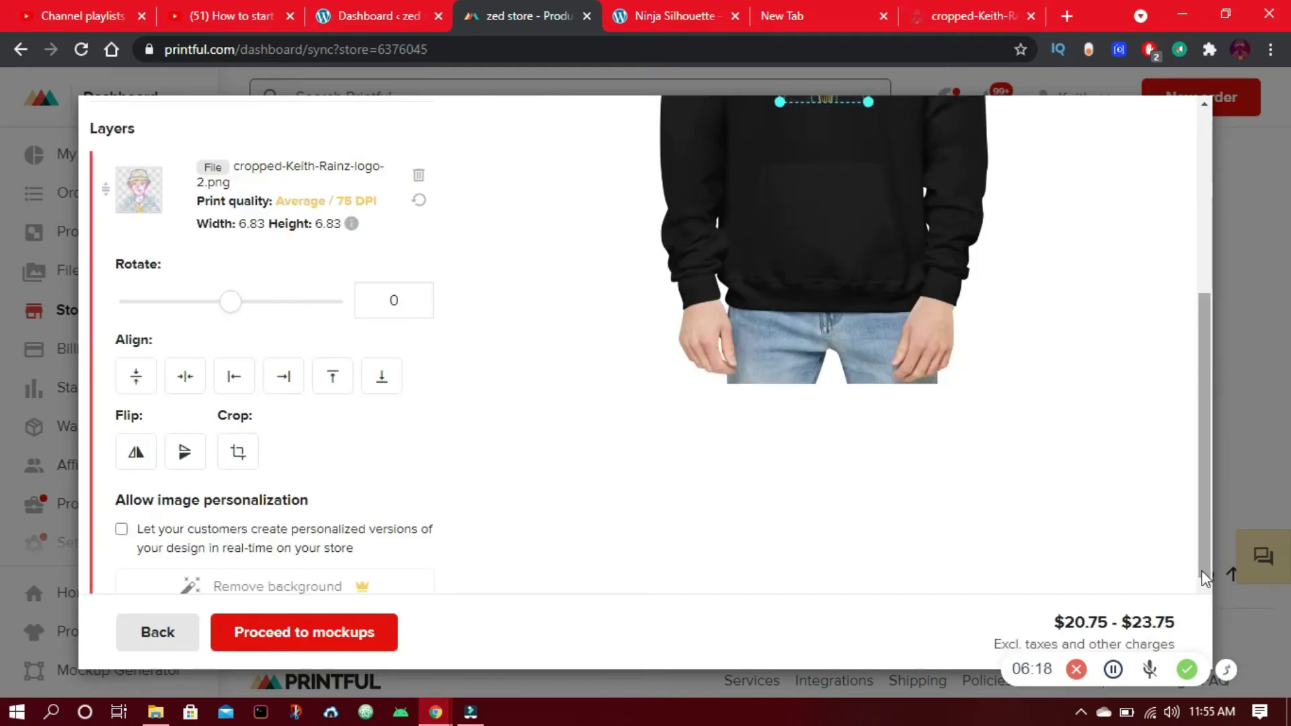
drag(1200, 570, 1208, 428)
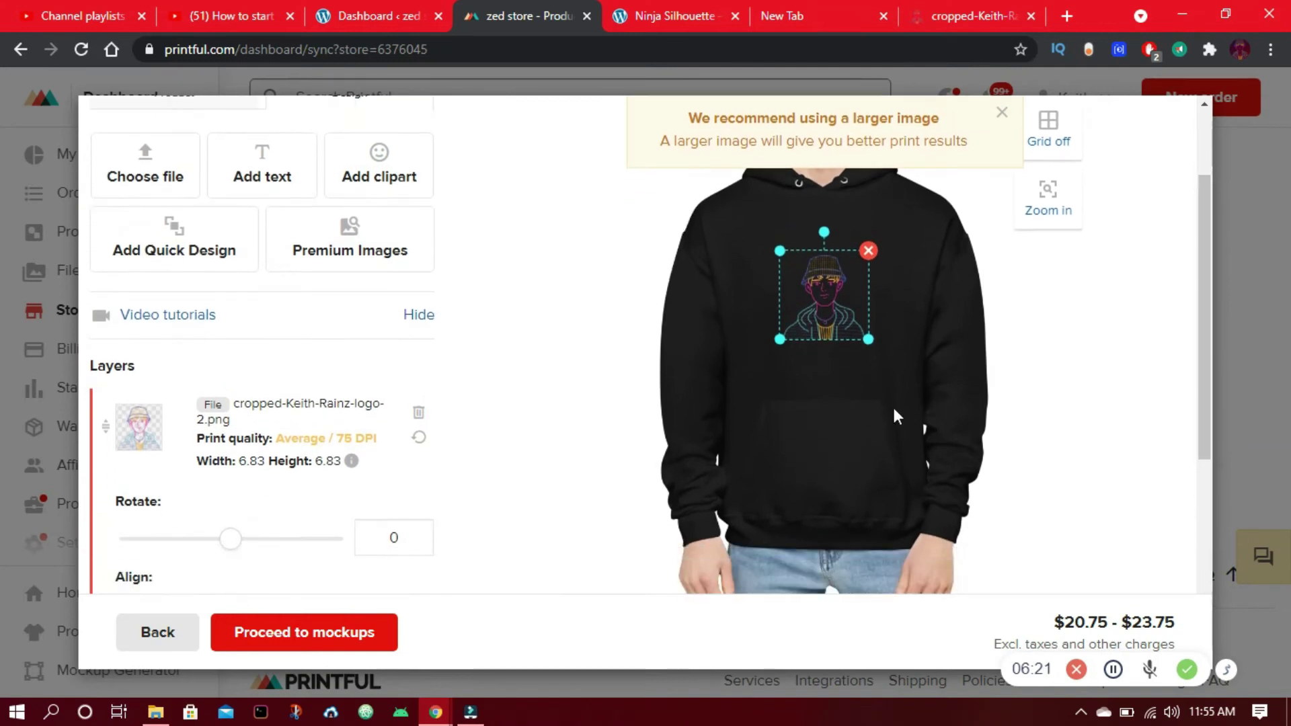
drag(868, 339, 894, 403)
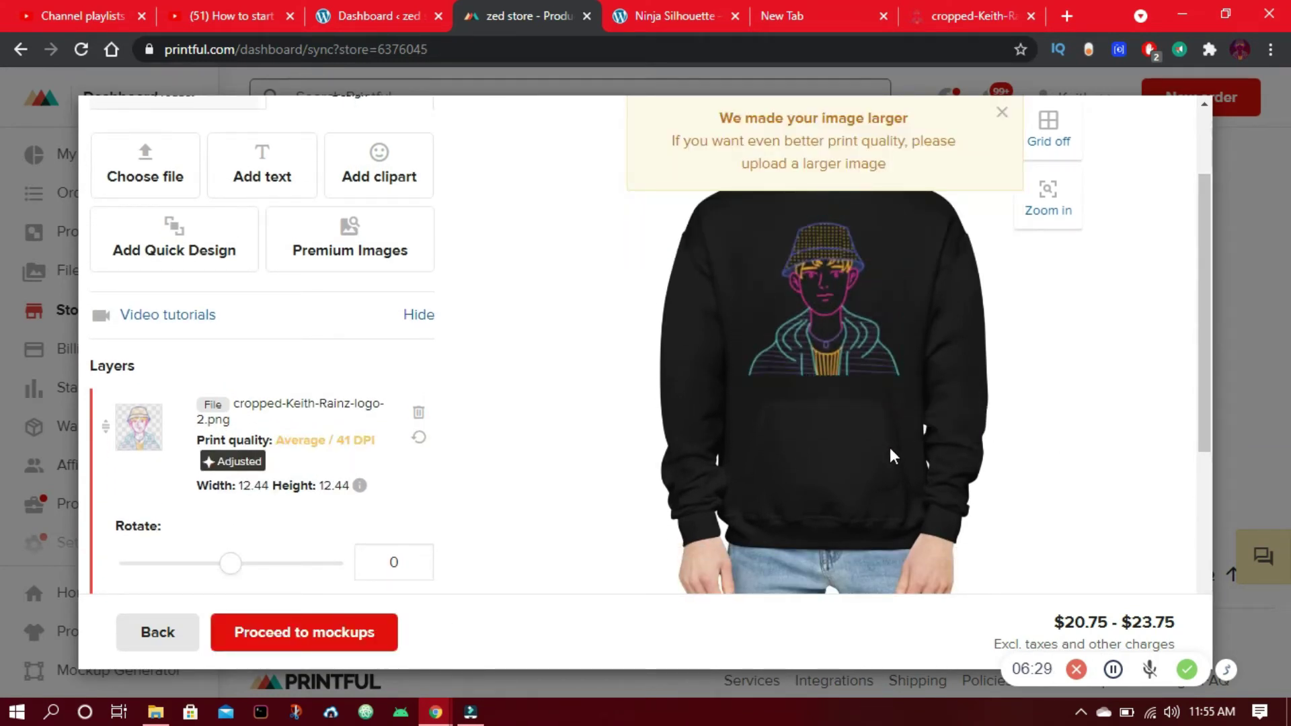
Add the recently used cropped logo PNG to the hoodie's back and size it to about 11.73 by 11.74.
drag(1201, 373, 1204, 307)
click(701, 199)
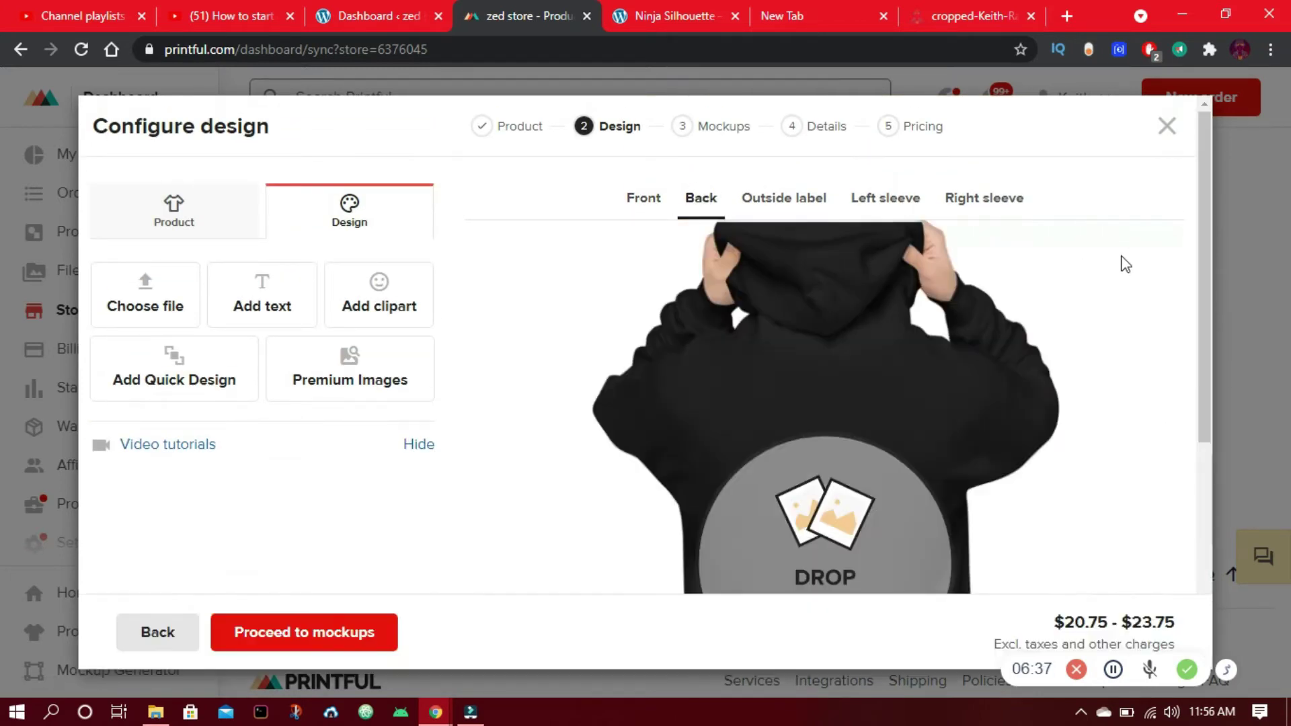
drag(1207, 246, 1201, 286)
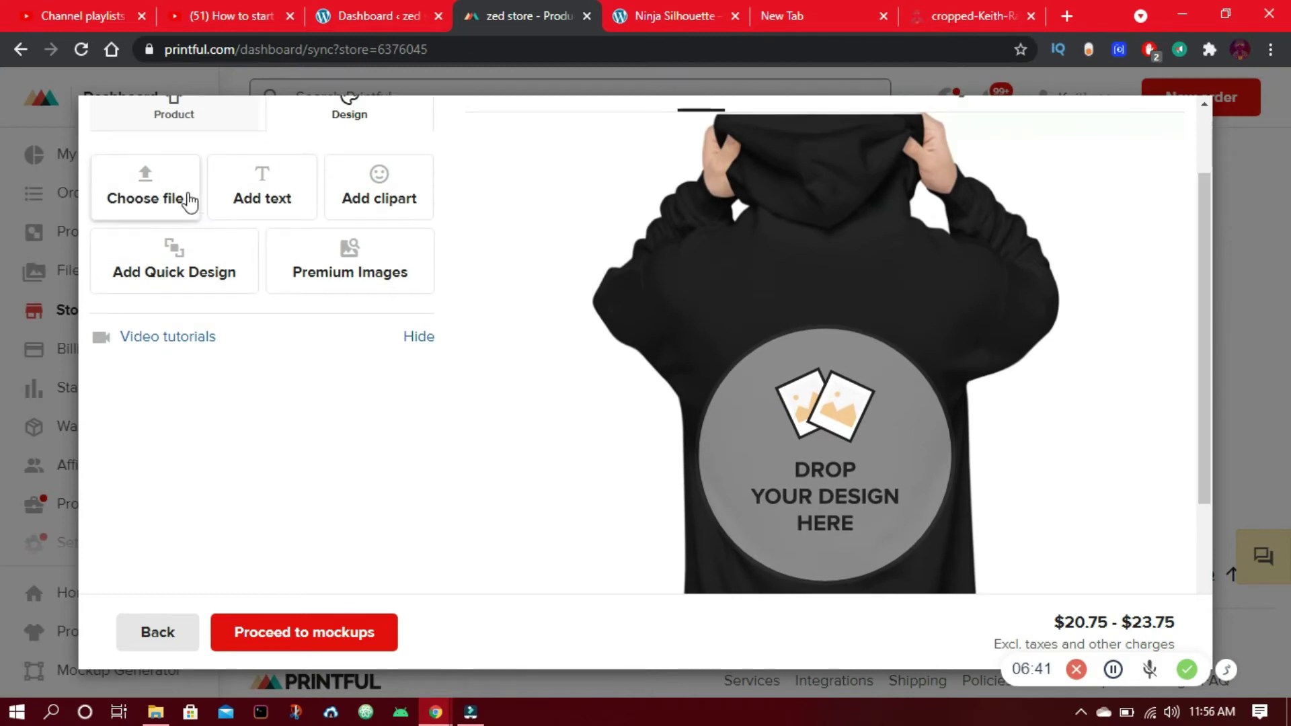
click(188, 205)
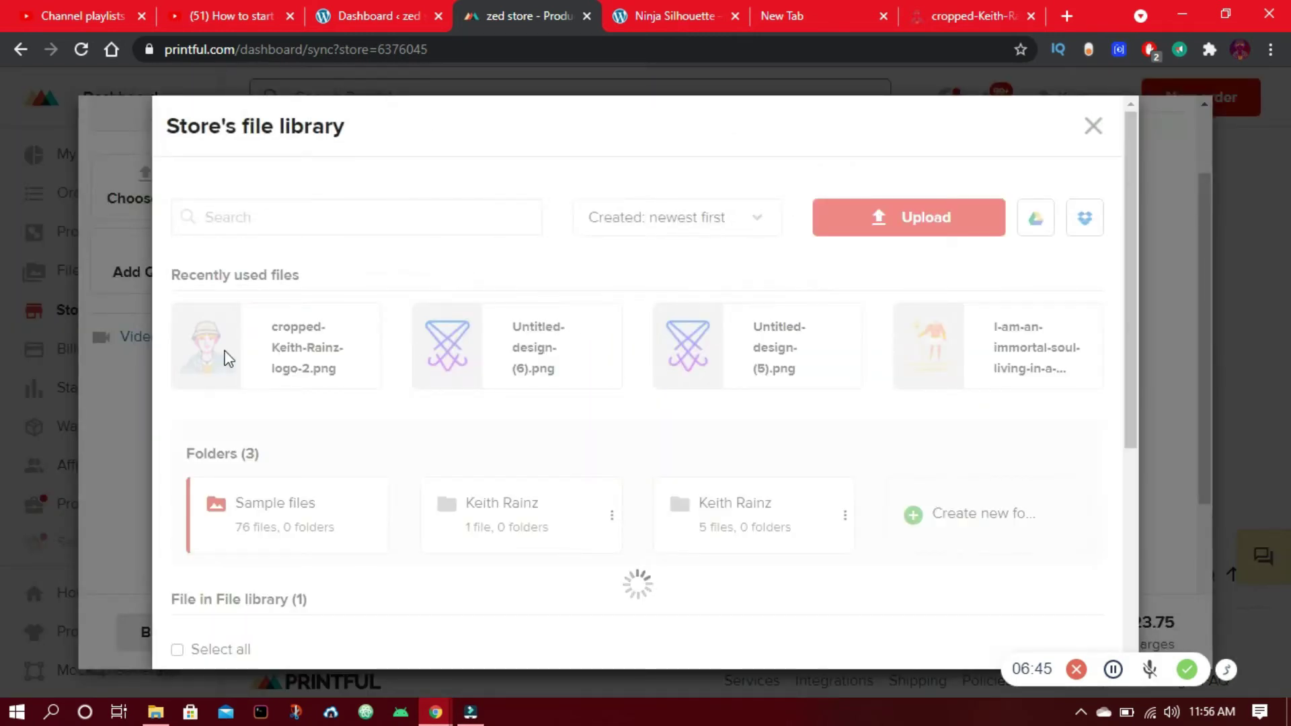
click(272, 354)
drag(872, 390, 886, 430)
click(872, 477)
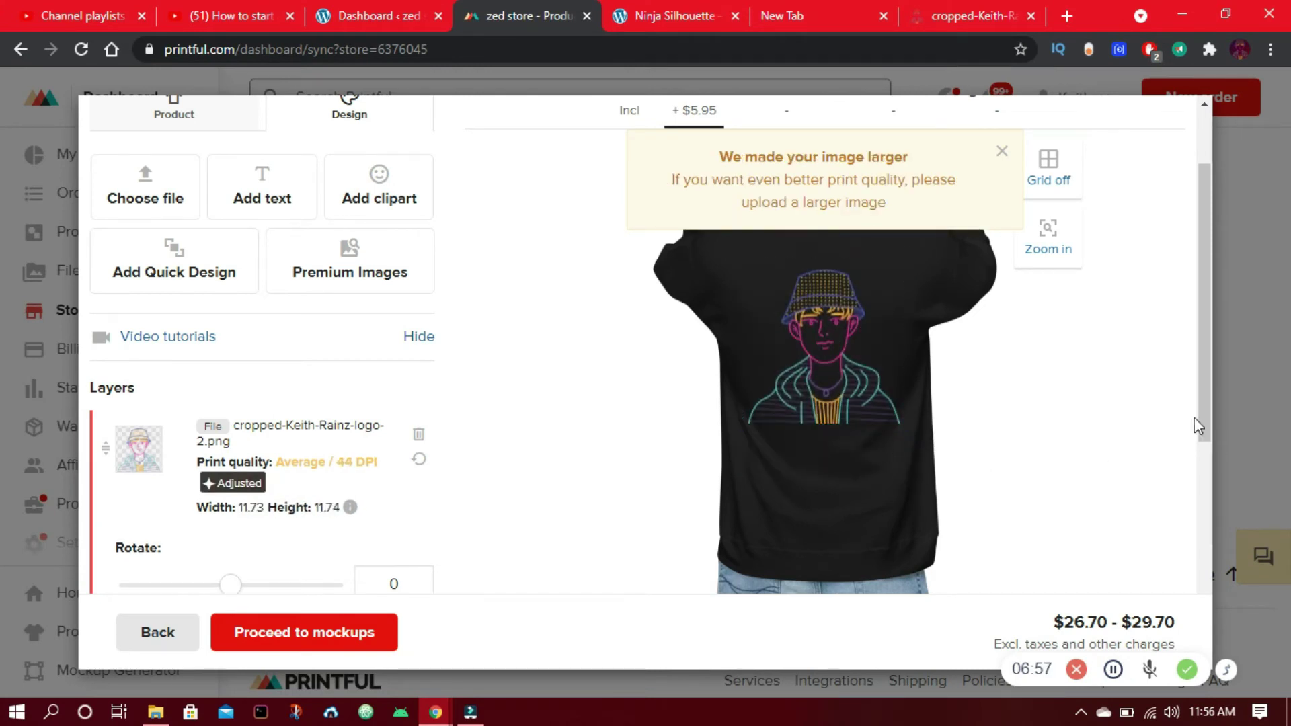
Check the outside label placement of the hoodie for available design options.
drag(1198, 426, 1202, 359)
click(800, 225)
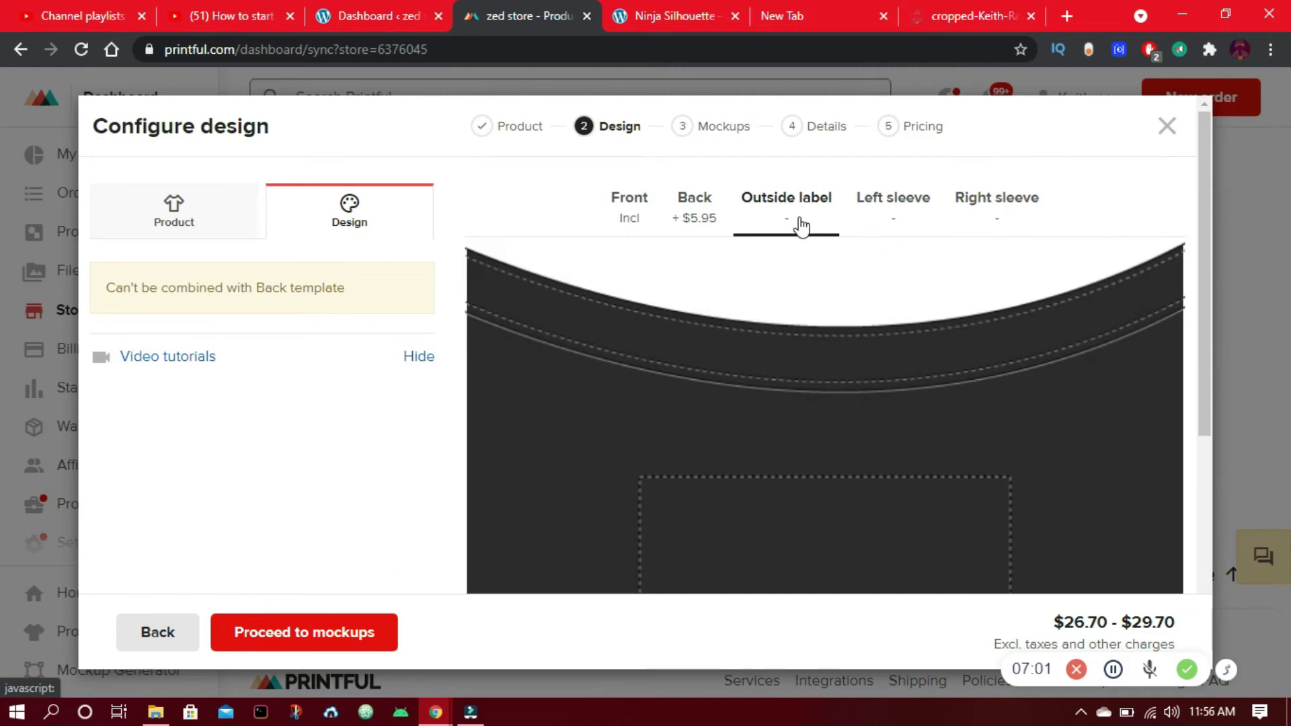
drag(1211, 281, 1209, 352)
Add the recently used cropped logo PNG to the hoodie's left sleeve and adjust it on the sleeve.
click(916, 216)
click(127, 195)
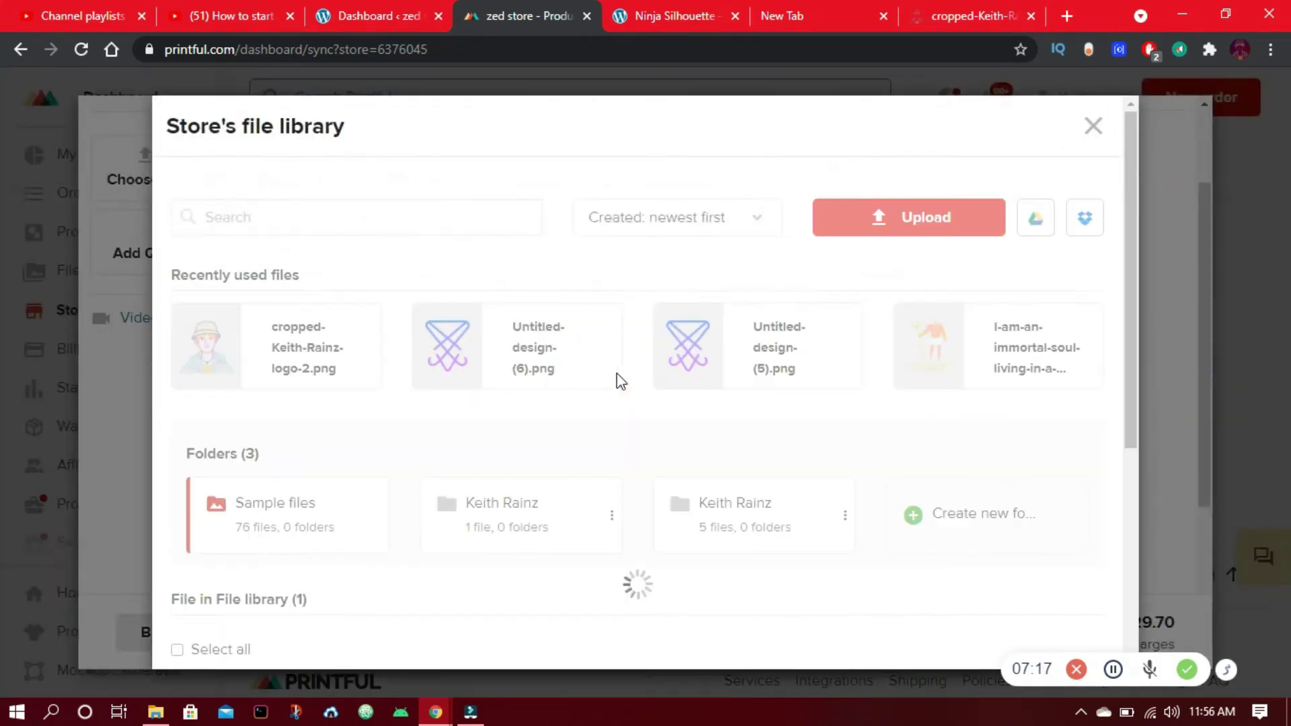
click(221, 351)
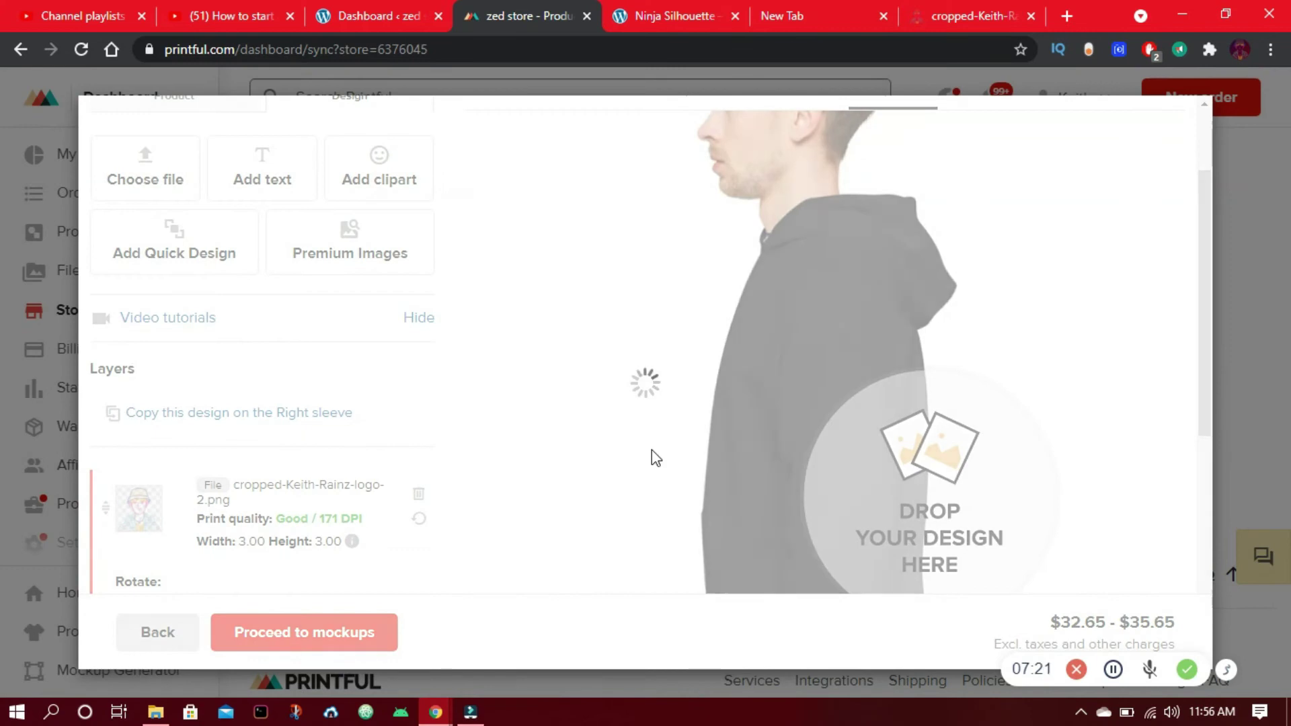
drag(871, 442, 881, 492)
scroll(1165, 375, up, 2)
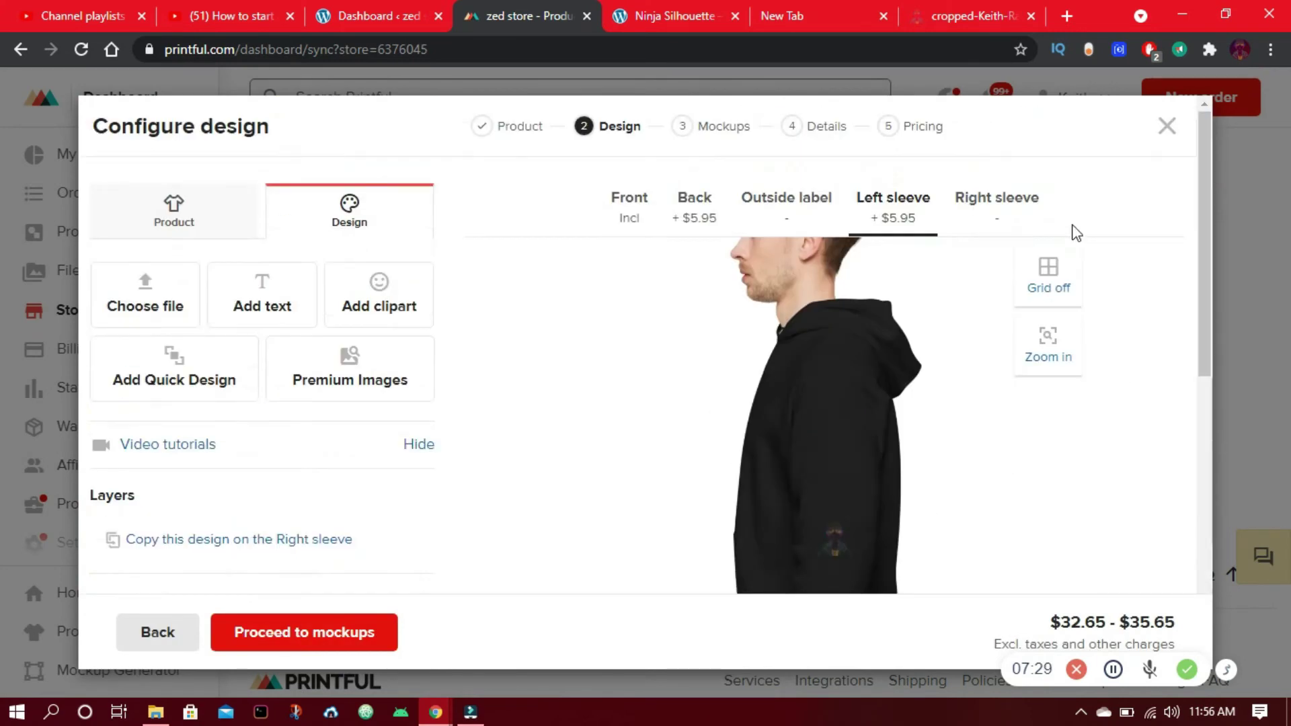
Add the recently used cropped logo PNG to the hoodie's right sleeve and place it at about 2.30 by 2.31.
click(1003, 219)
scroll(1208, 317, down, 2)
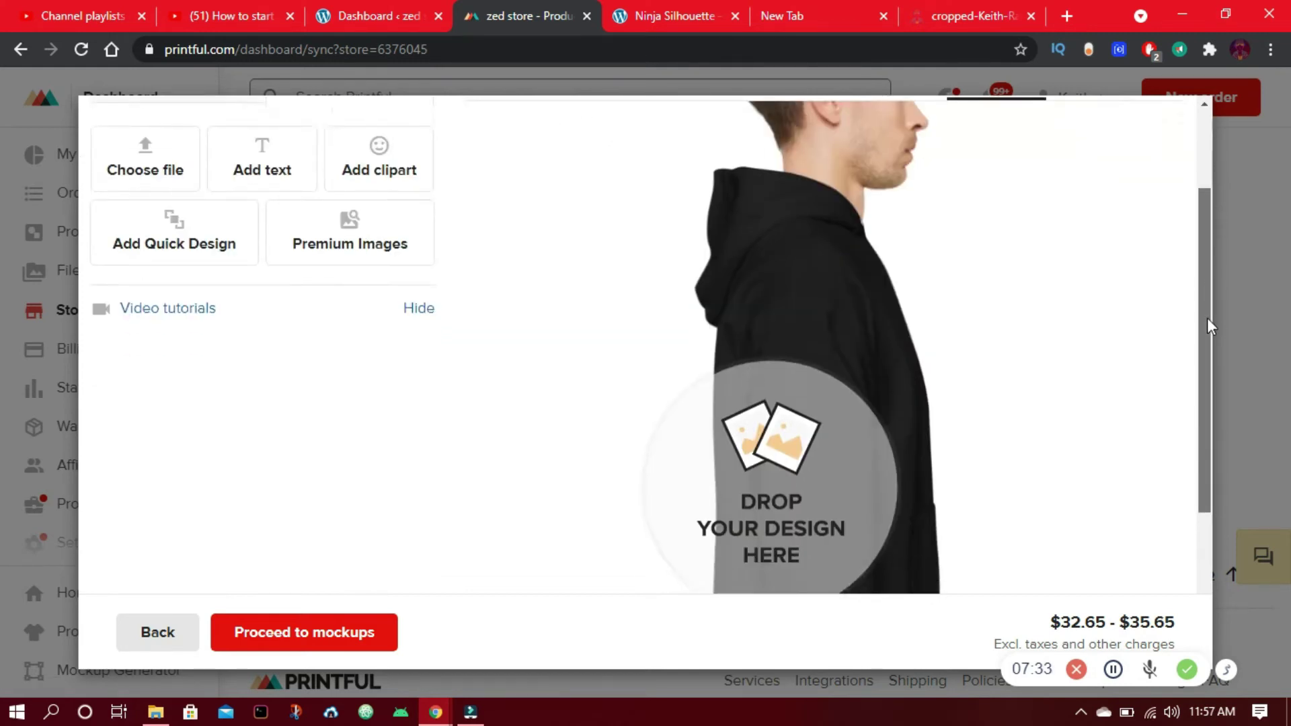
click(145, 176)
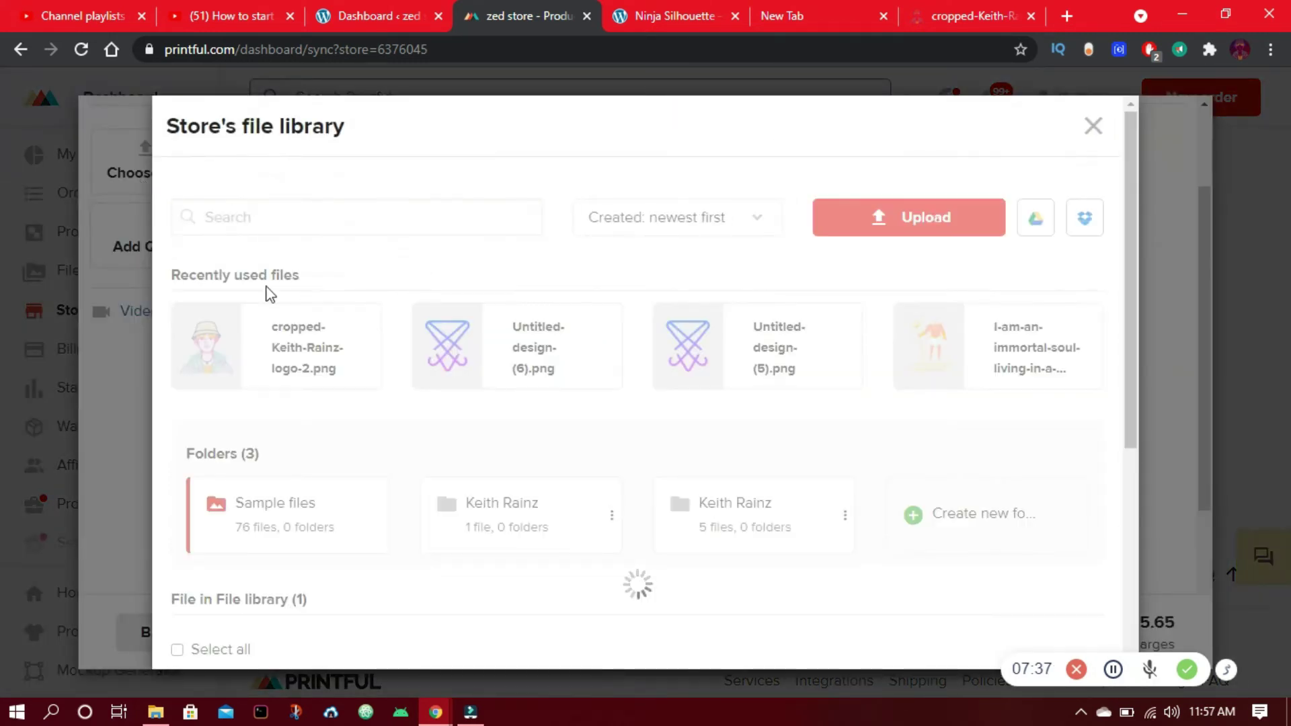
click(230, 356)
drag(855, 441, 837, 415)
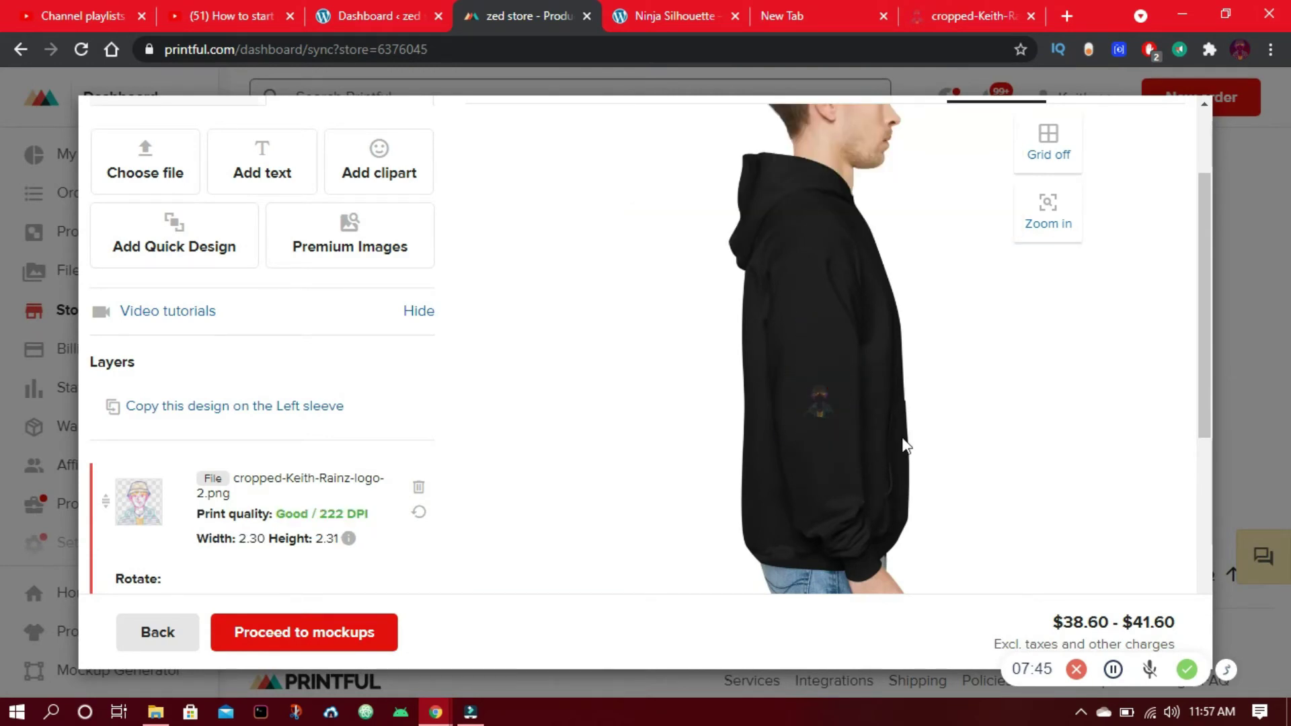
scroll(1203, 323, up, 3)
scroll(1200, 363, down, 2)
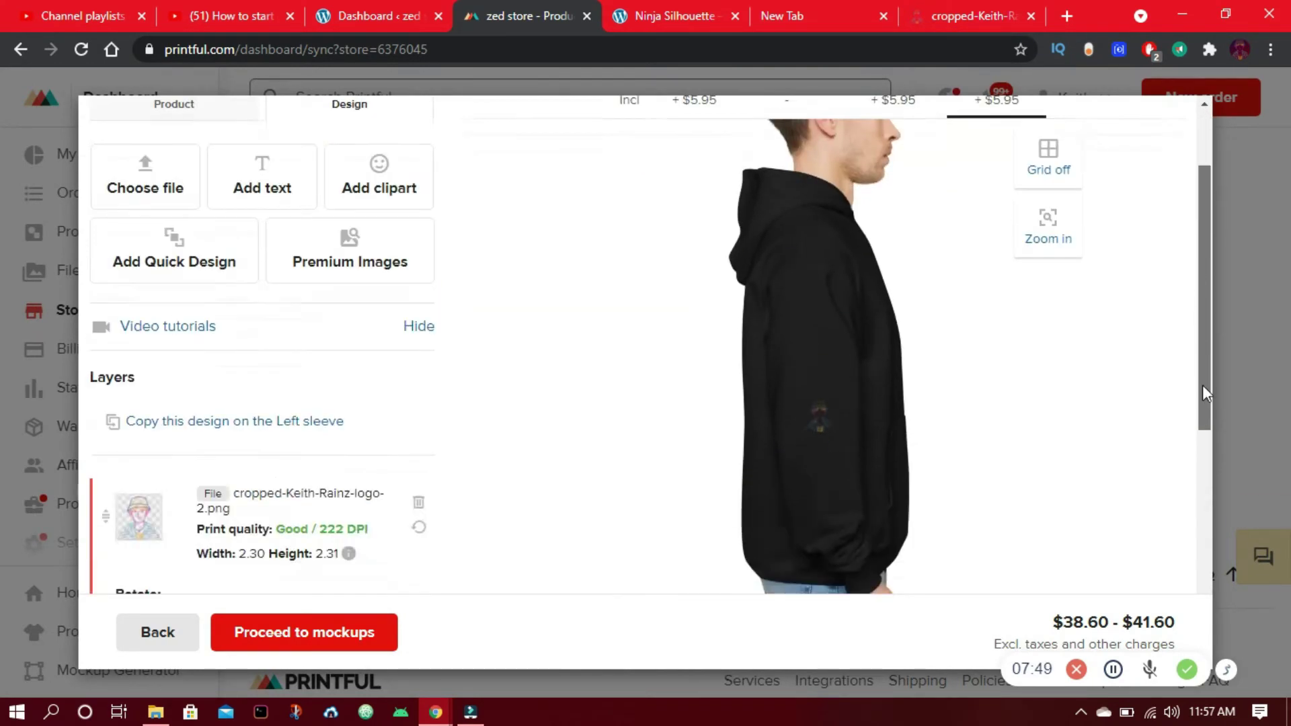
scroll(1202, 386, down, 3)
click(1227, 670)
drag(776, 510, 414, 579)
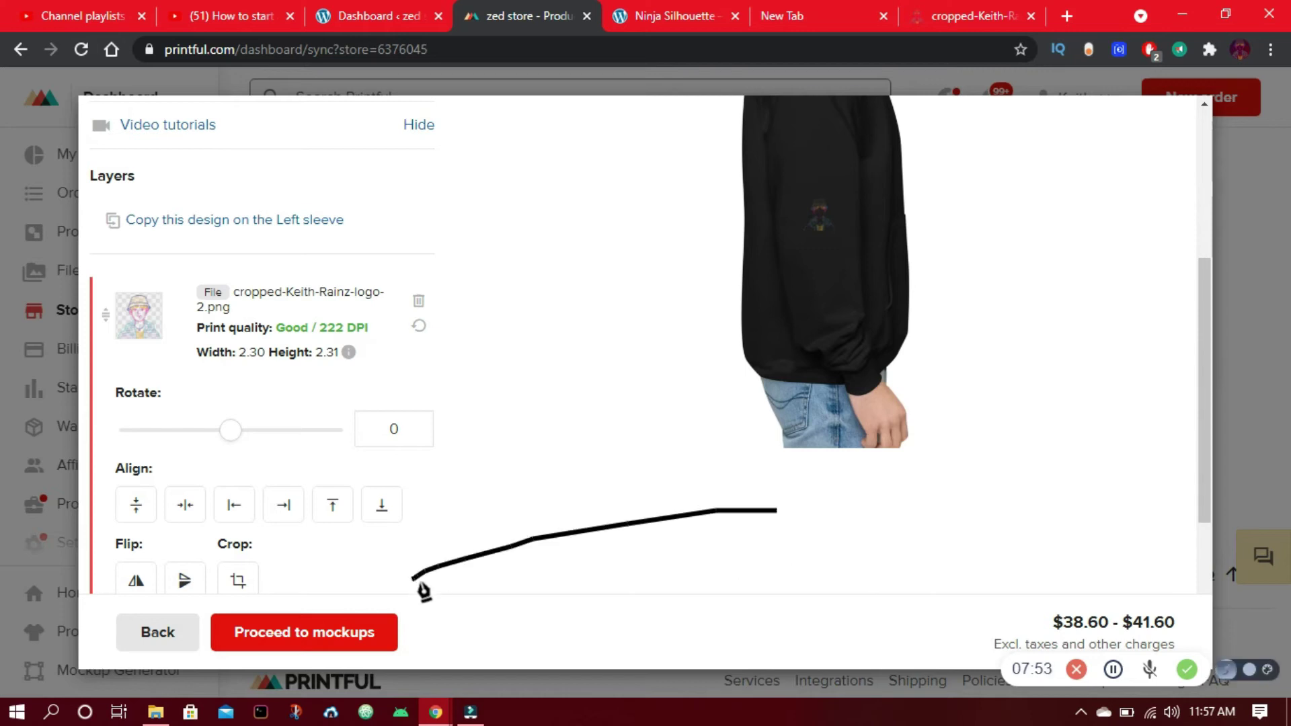
click(1227, 669)
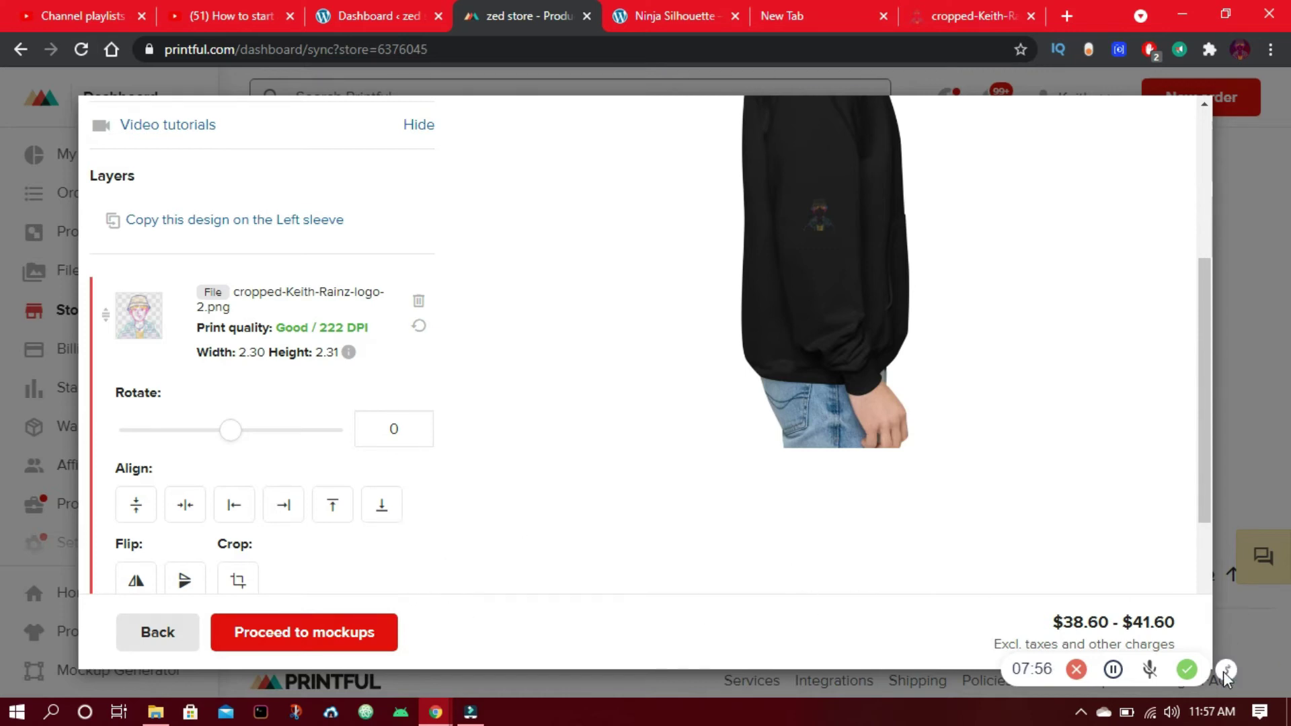
Proceed to the mockups, compare the available styles and choose the Women's mockups for the black hoodie.
click(309, 634)
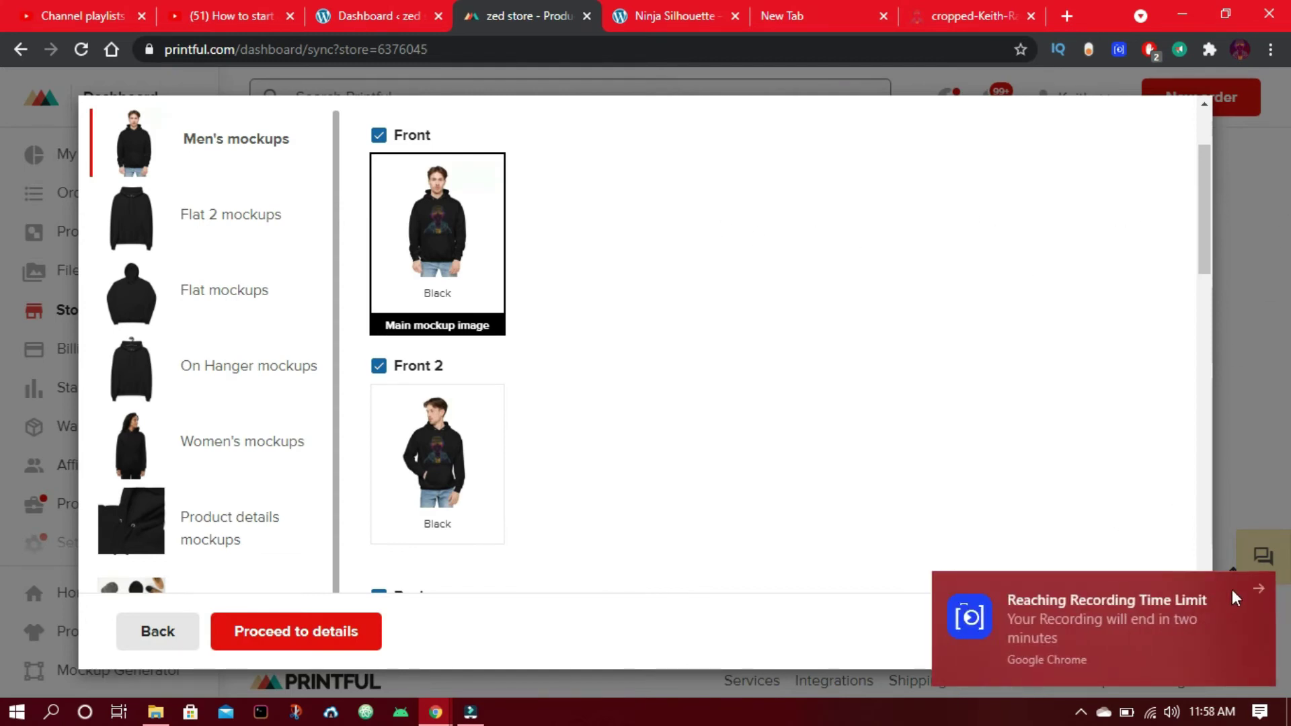
mouse_move(1200, 199)
mouse_down()
mouse_move(1194, 372)
mouse_move(1204, 216)
mouse_up()
click(1042, 621)
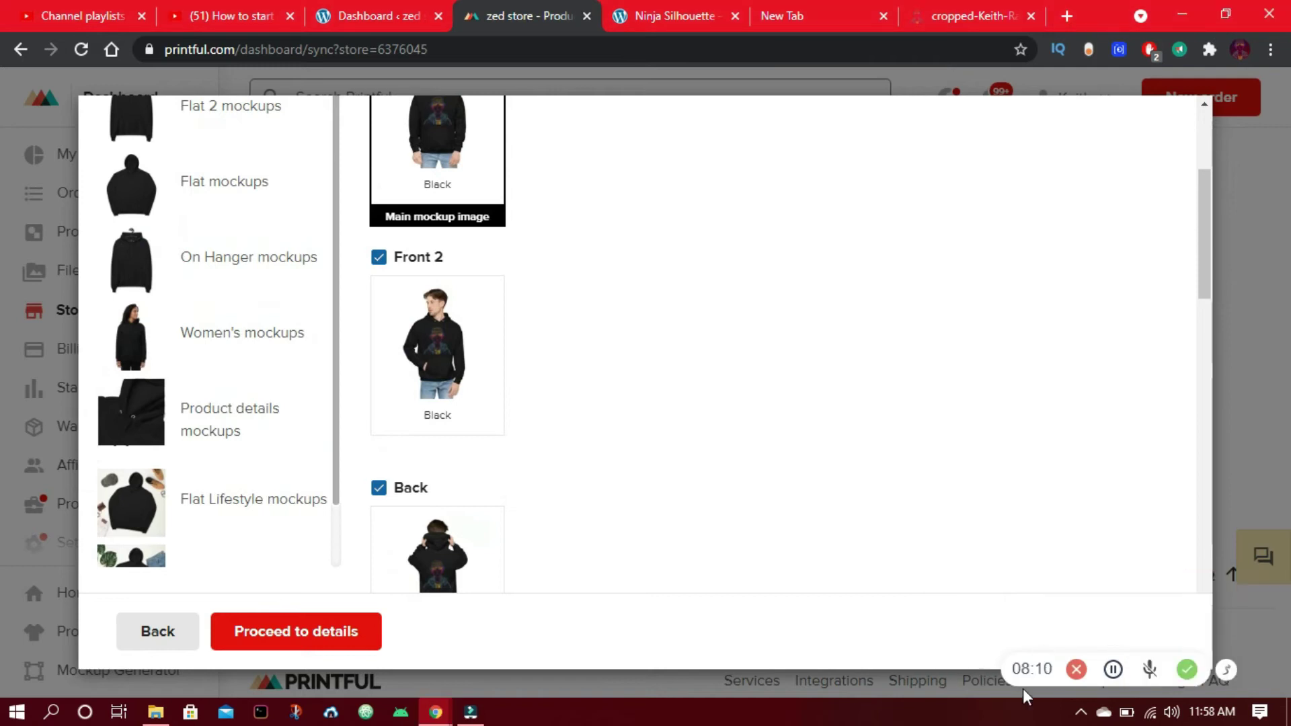
click(216, 278)
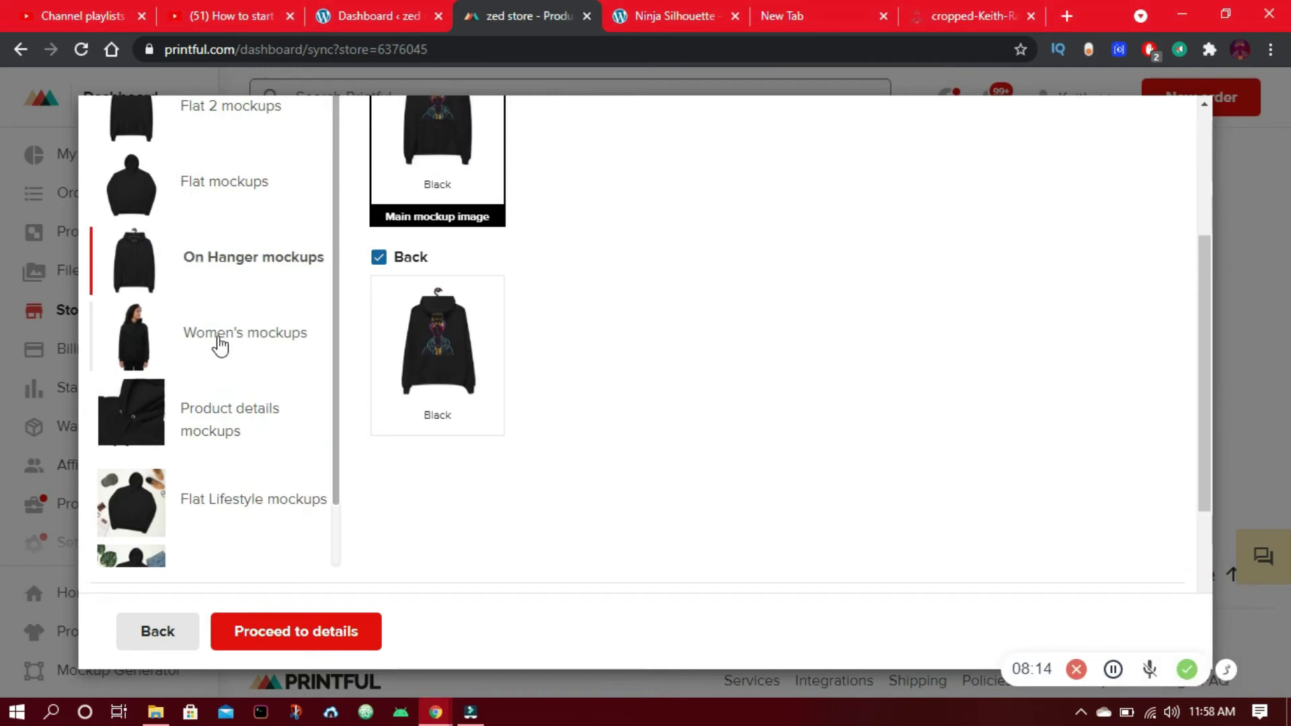
click(216, 346)
click(469, 347)
drag(1202, 262, 1176, 587)
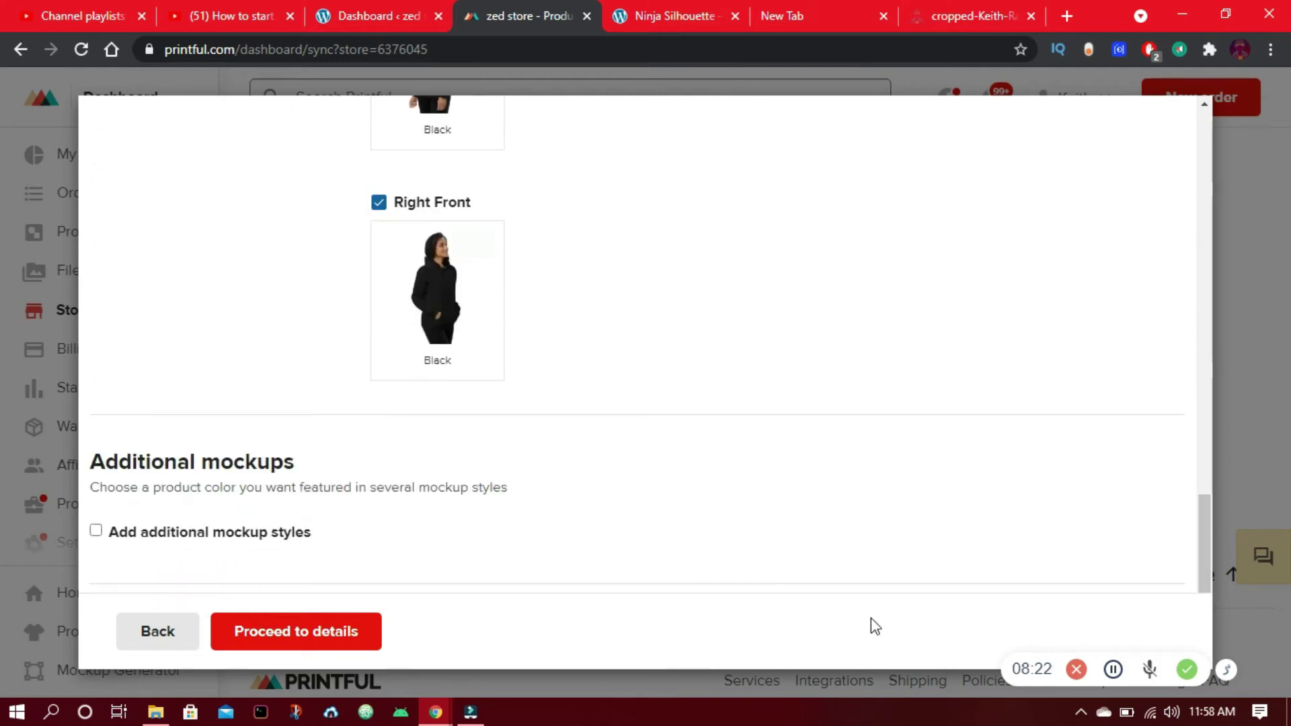
Proceed to the product details and review the hoodie's title, description, size guide, visibility and category settings.
click(290, 629)
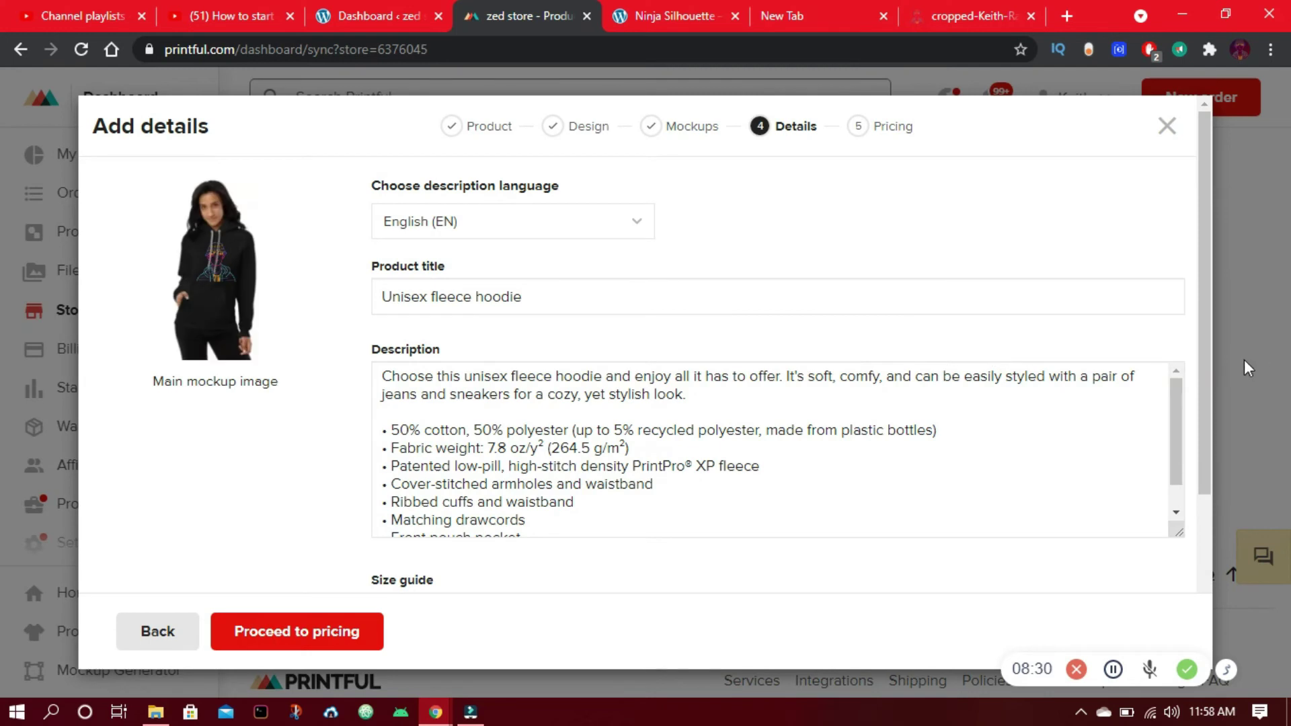
scroll(1194, 311, down, 4)
scroll(1194, 309, up, 4)
scroll(1194, 308, down, 4)
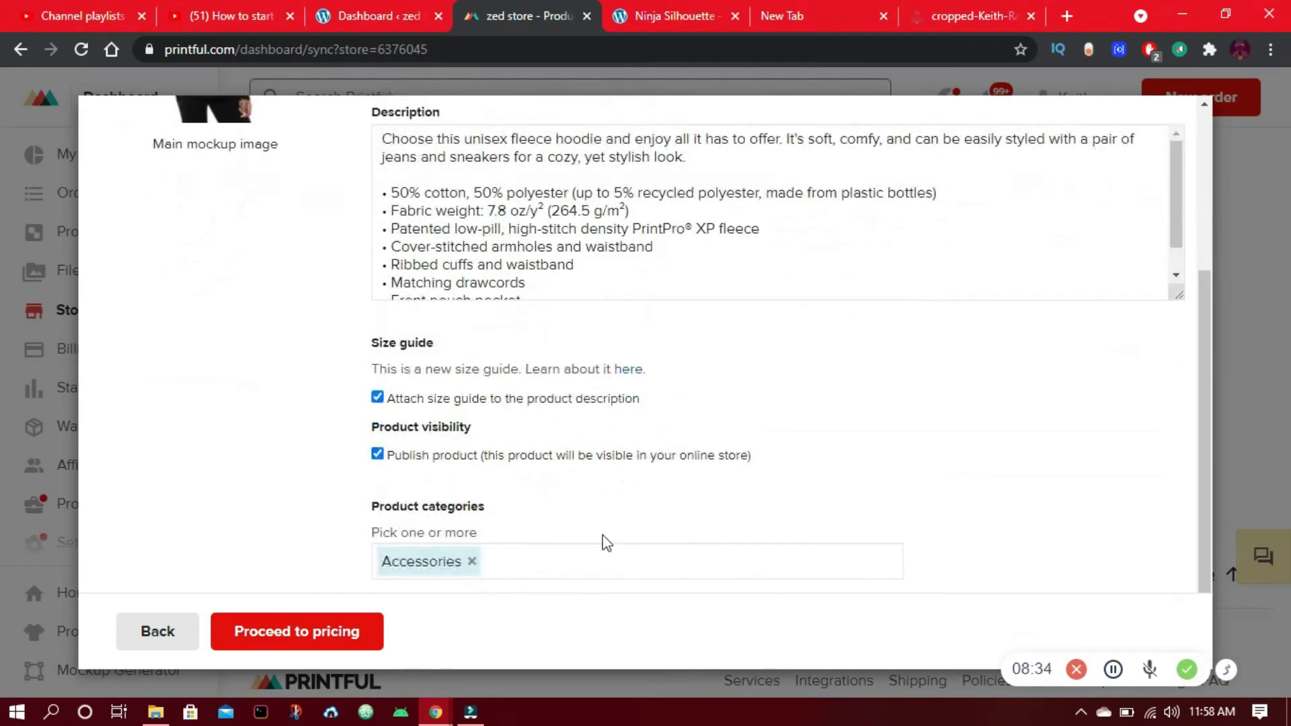
Proceed to pricing, set a percentage-based profit increase for all hoodie sizes and submit the product to the store.
click(330, 634)
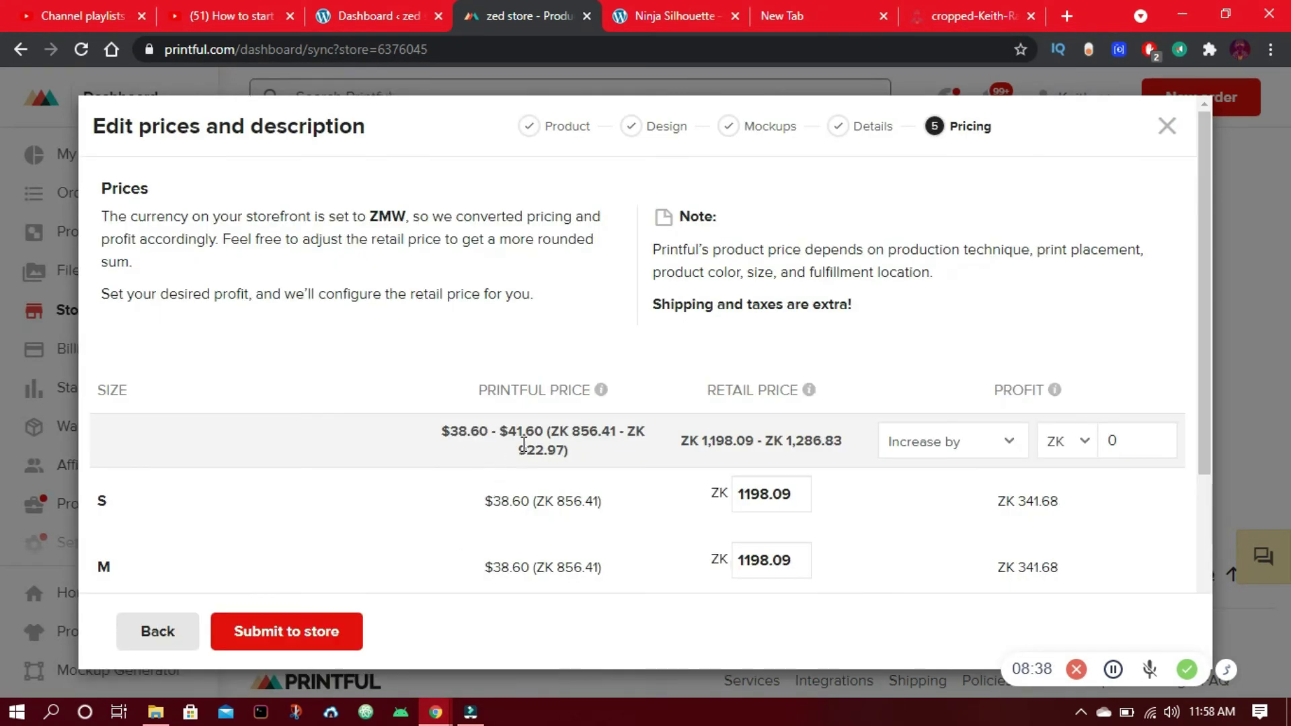
scroll(1198, 308, down, 3)
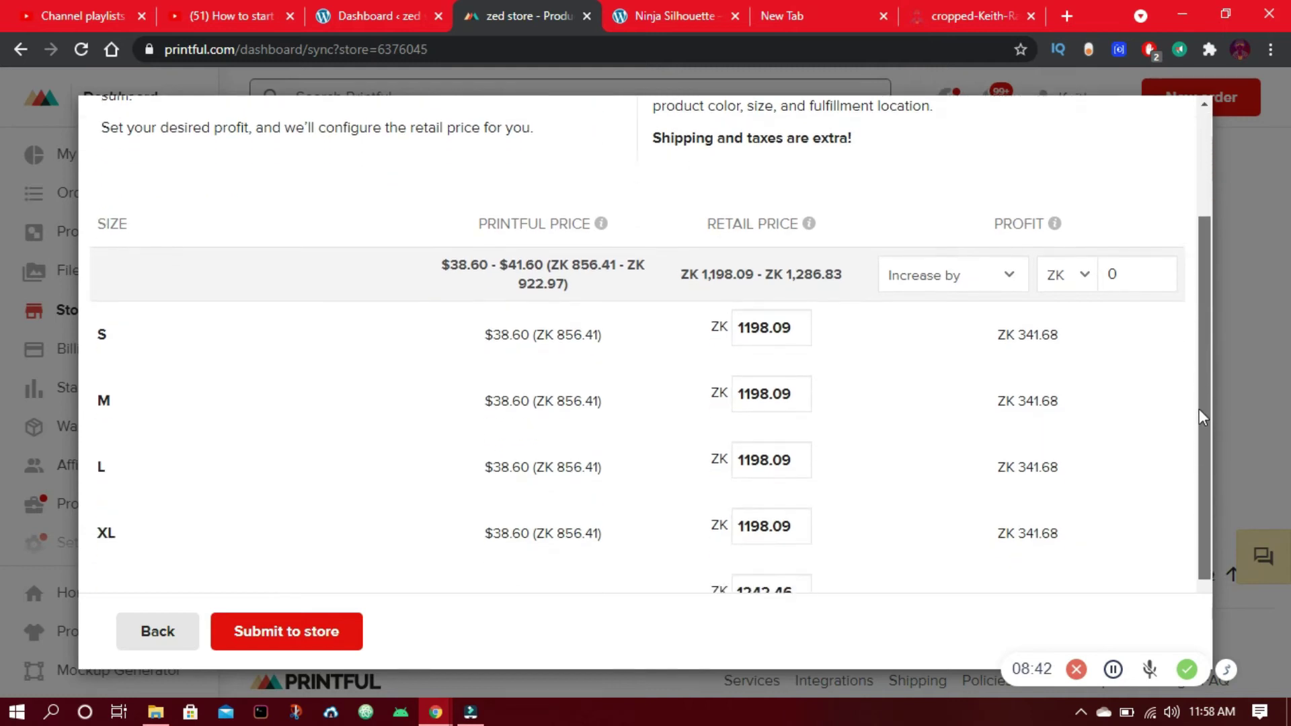
click(991, 260)
click(988, 262)
click(1079, 258)
click(1068, 311)
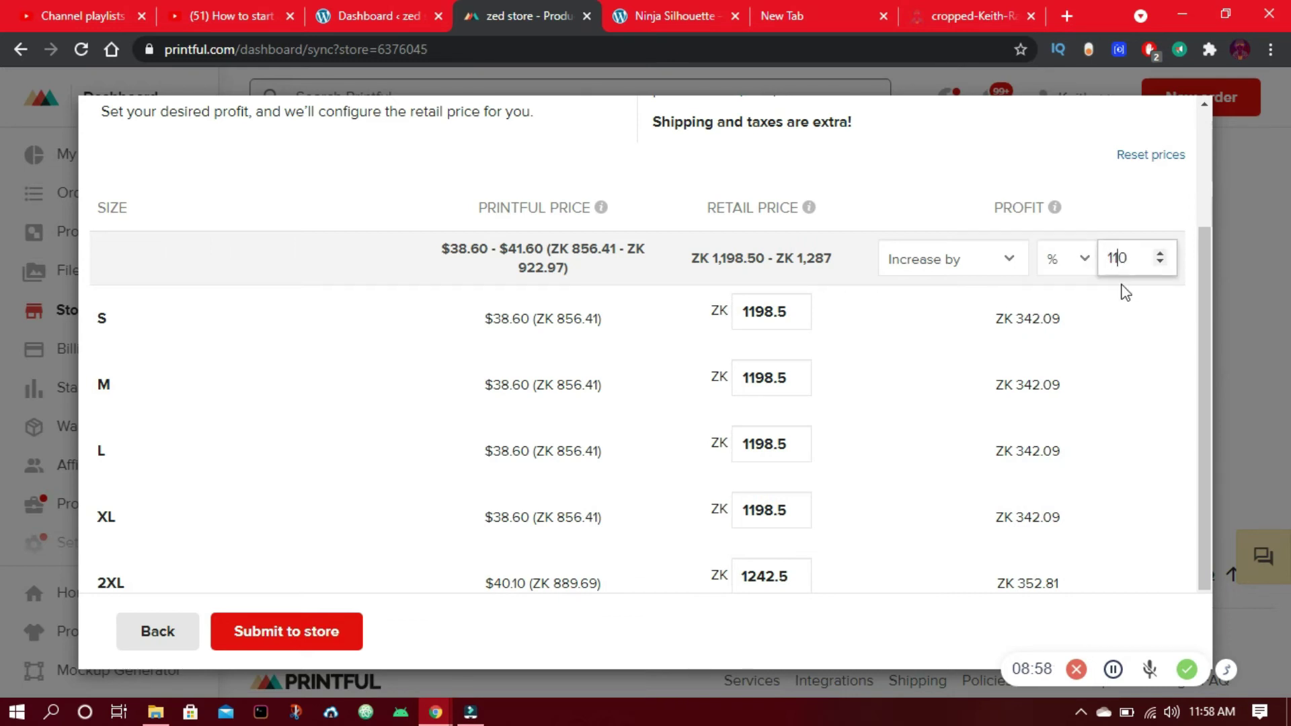
click(301, 634)
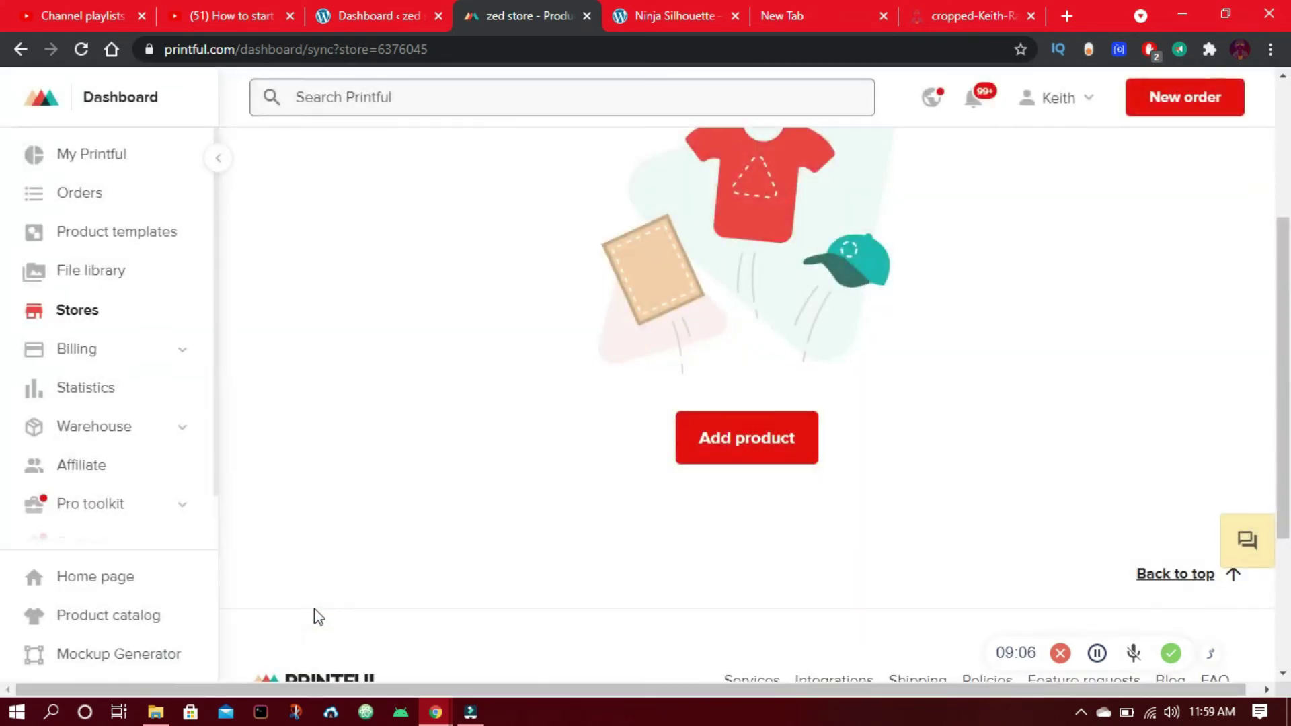
scroll(1165, 581, down, 2)
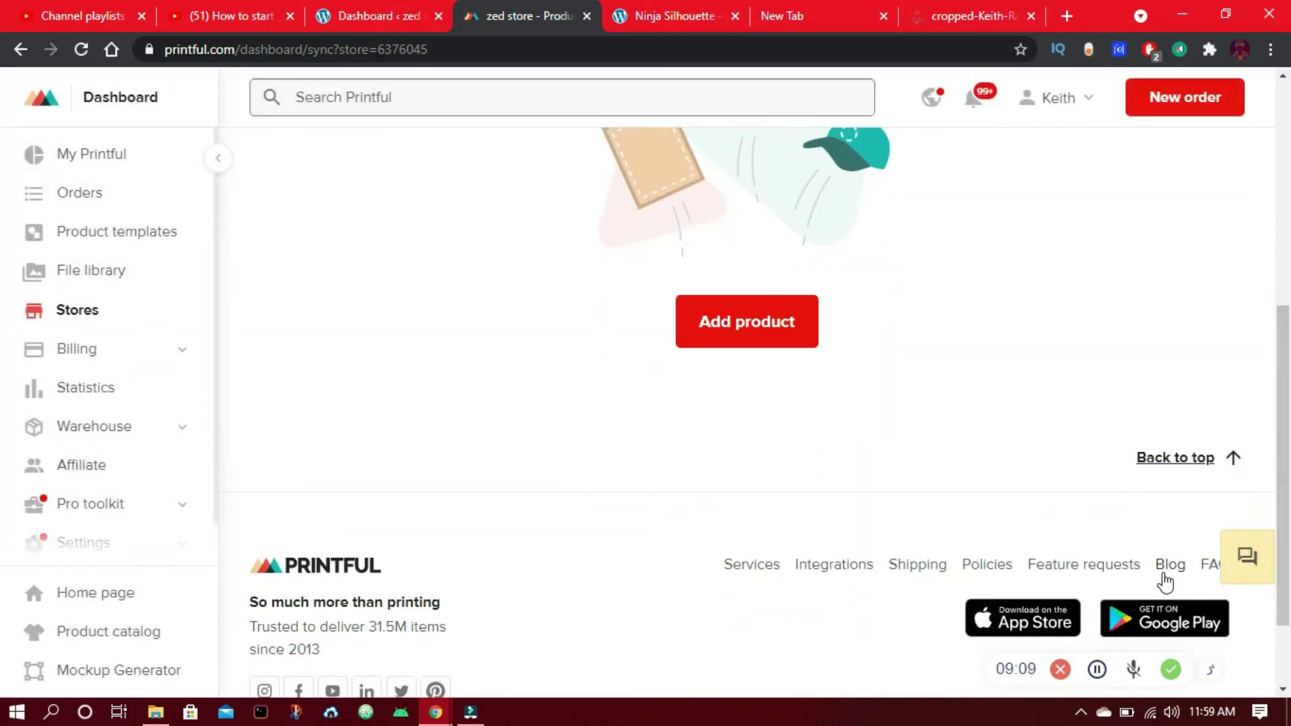
click(1170, 670)
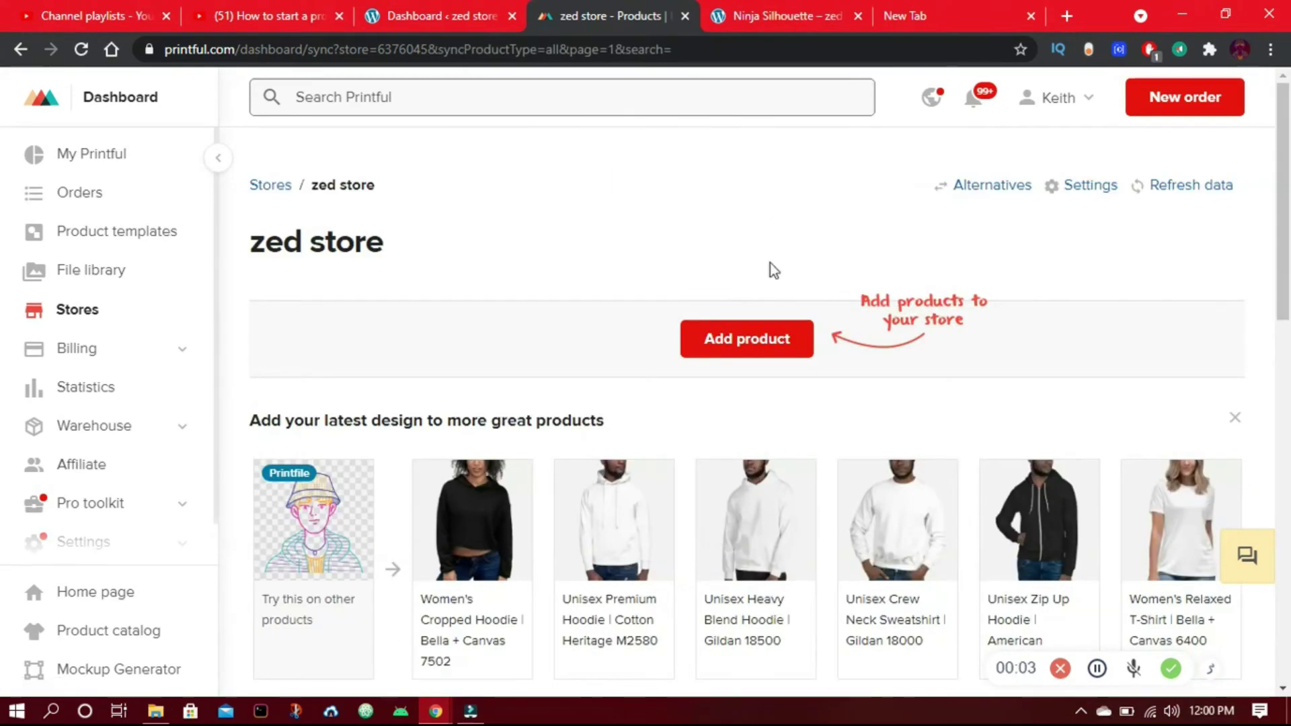
Switch to the WordPress dashboard and check the all-products list for the Unisex fleece hoodie.
click(467, 14)
mouse_move(87, 228)
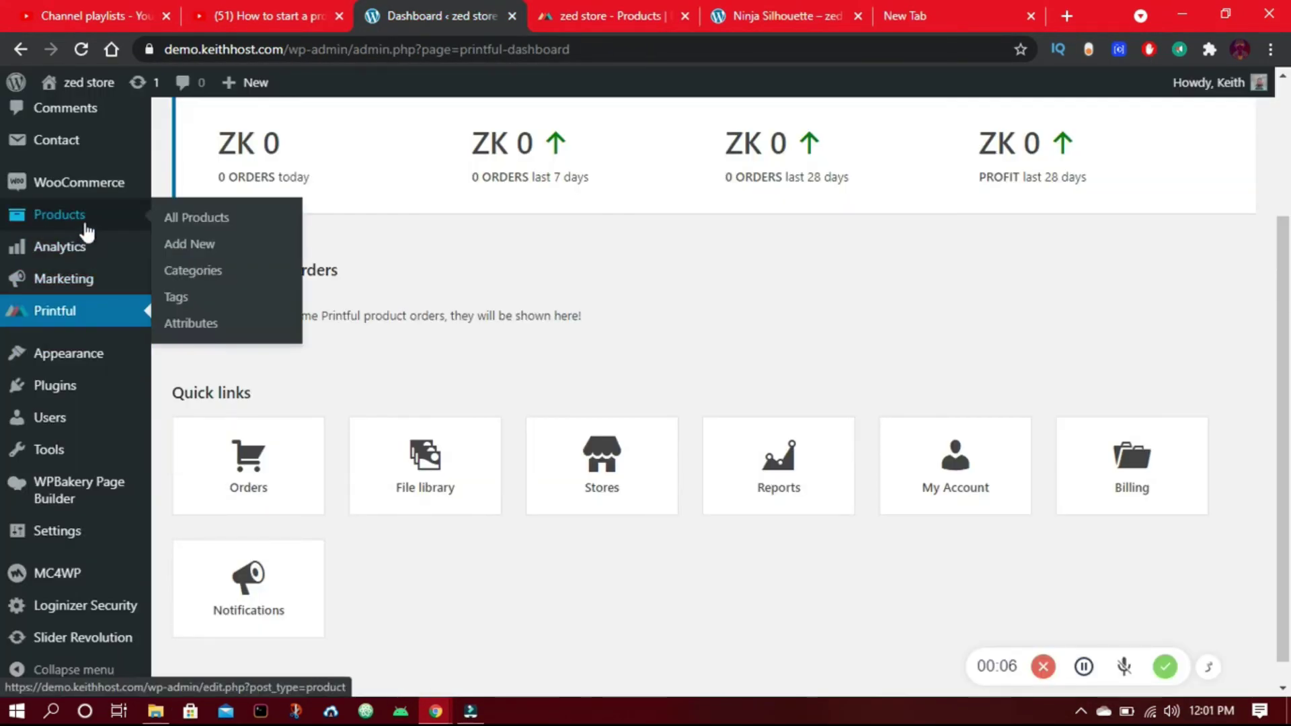
click(200, 219)
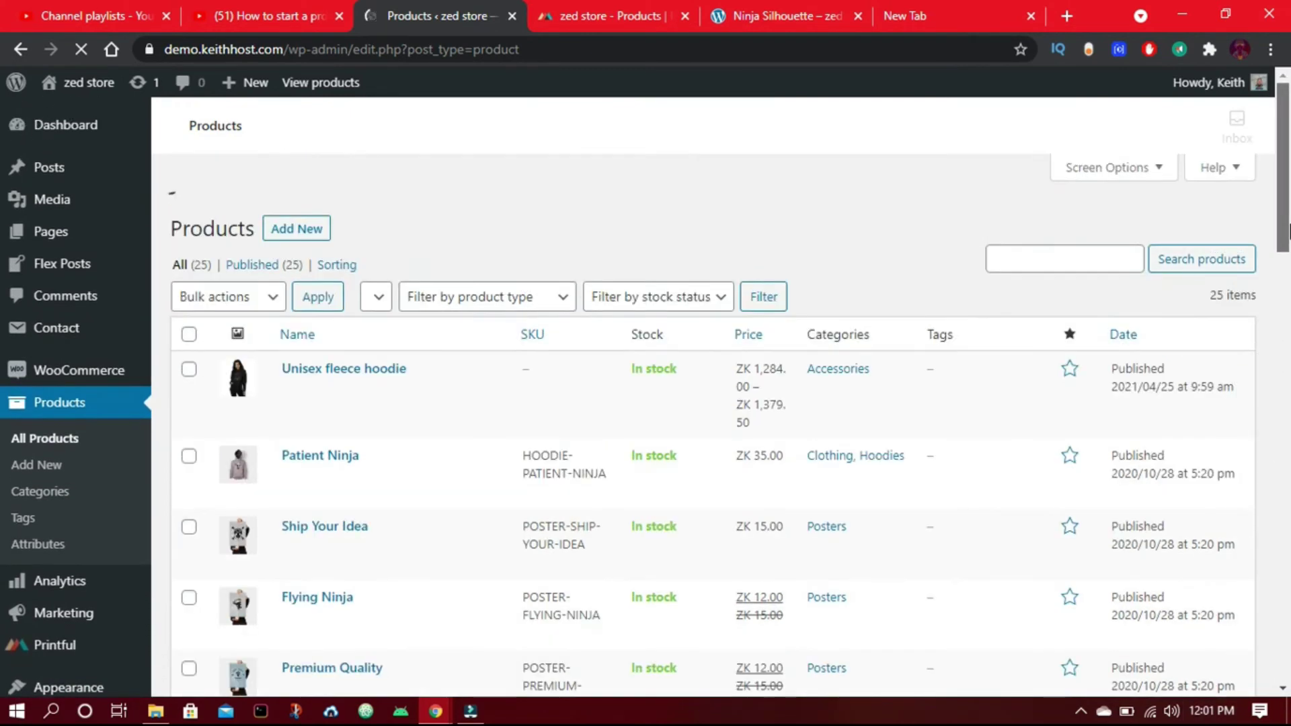
scroll(1289, 232, down, 4)
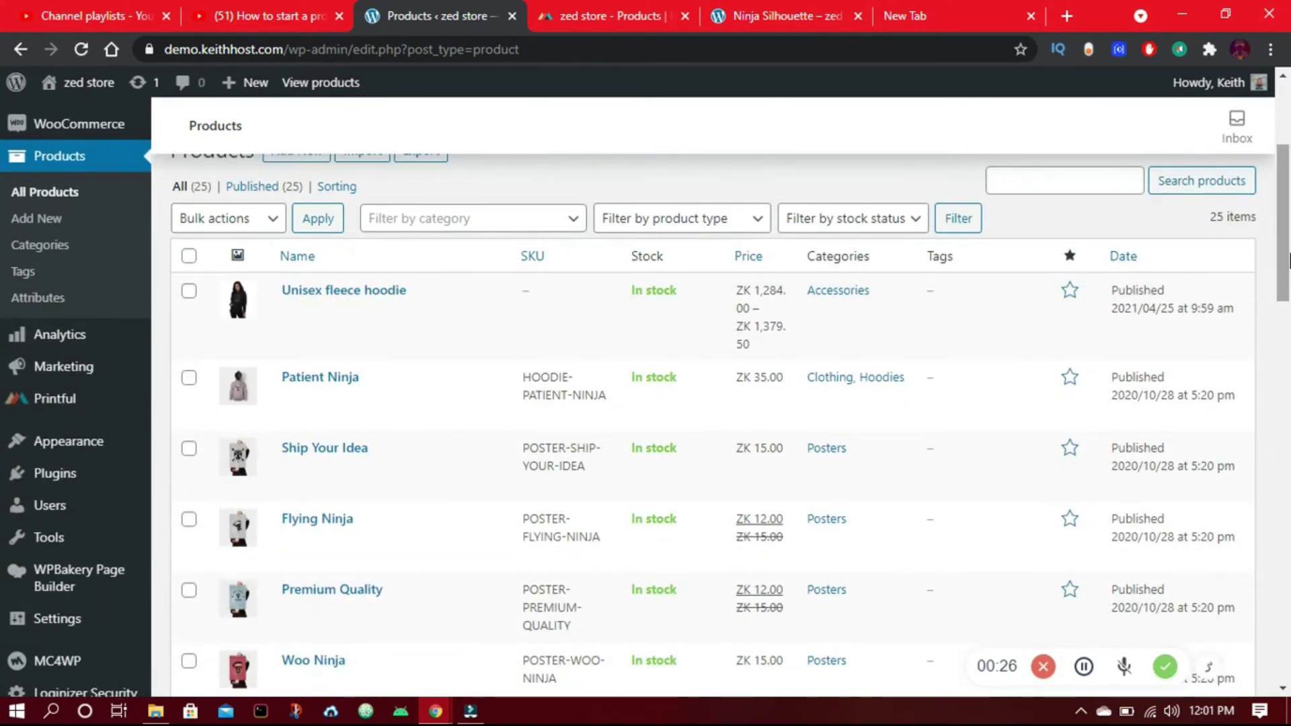
scroll(1288, 261, up, 3)
mouse_move(447, 388)
mouse_down()
mouse_move(355, 339)
mouse_move(484, 456)
mouse_up()
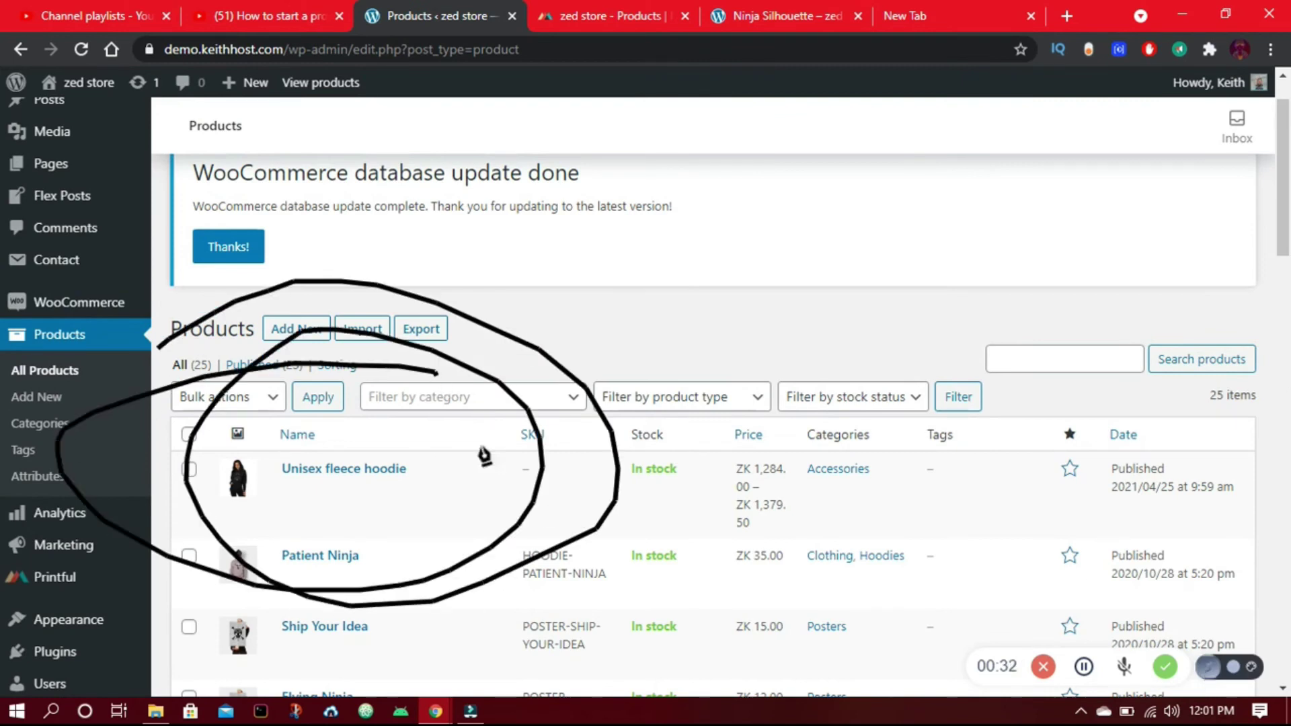
click(1204, 669)
Switch to the storefront page and load the demo store's home page.
click(636, 19)
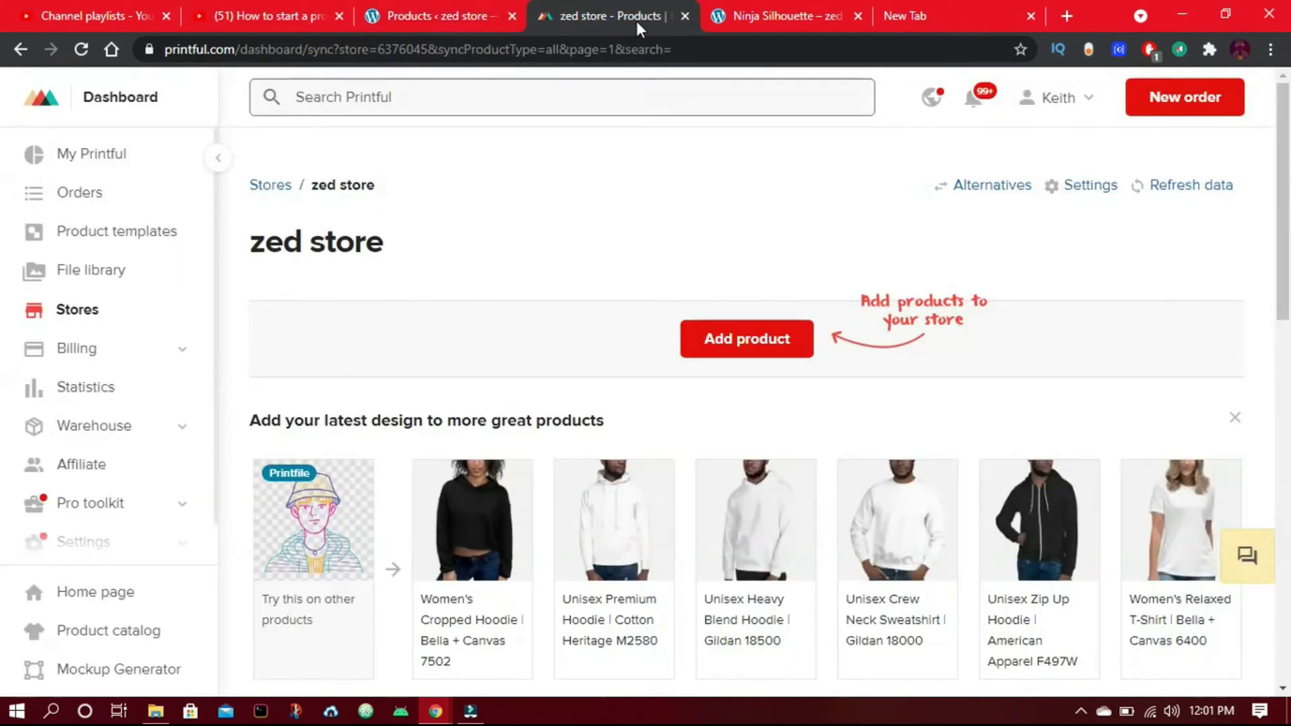
click(762, 9)
drag(475, 54, 356, 54)
key(BackSpace)
key(BackSpace)
key(BackSpace)
key(Return)
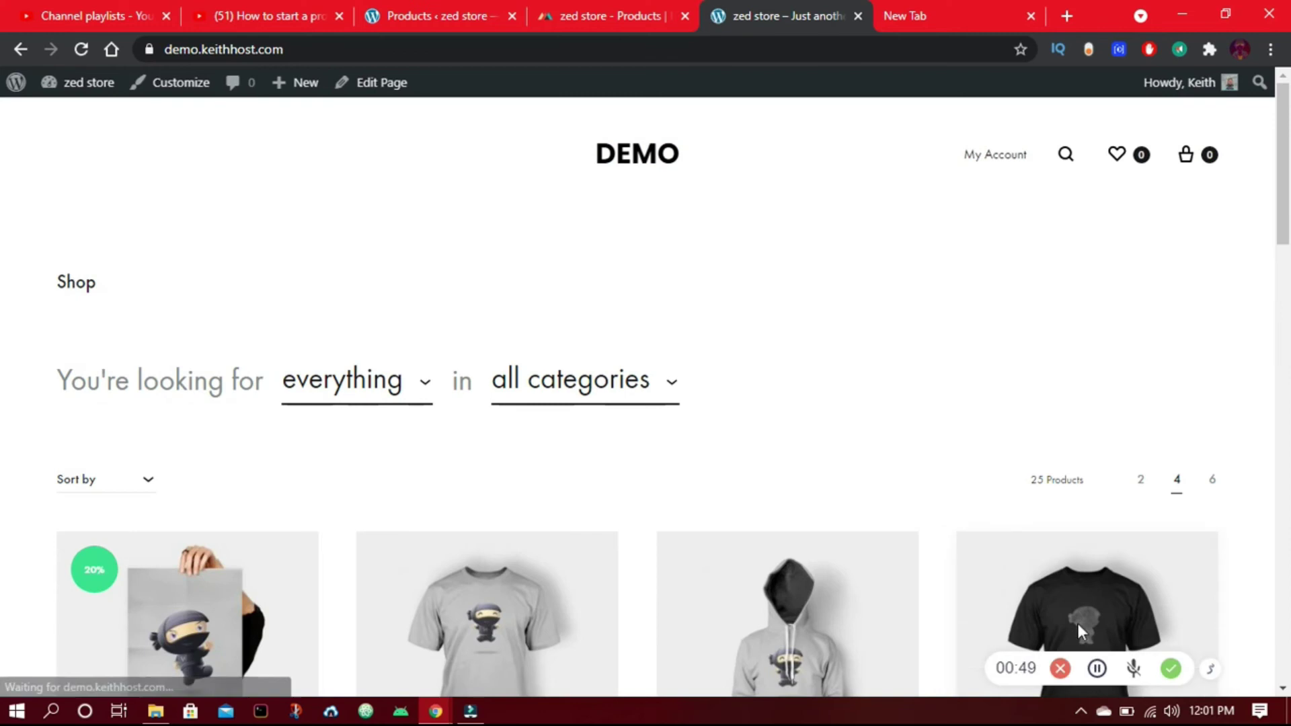
Sort the shop's products by latest and open the Unisex fleece hoodie's product page.
scroll(1288, 232, down, 3)
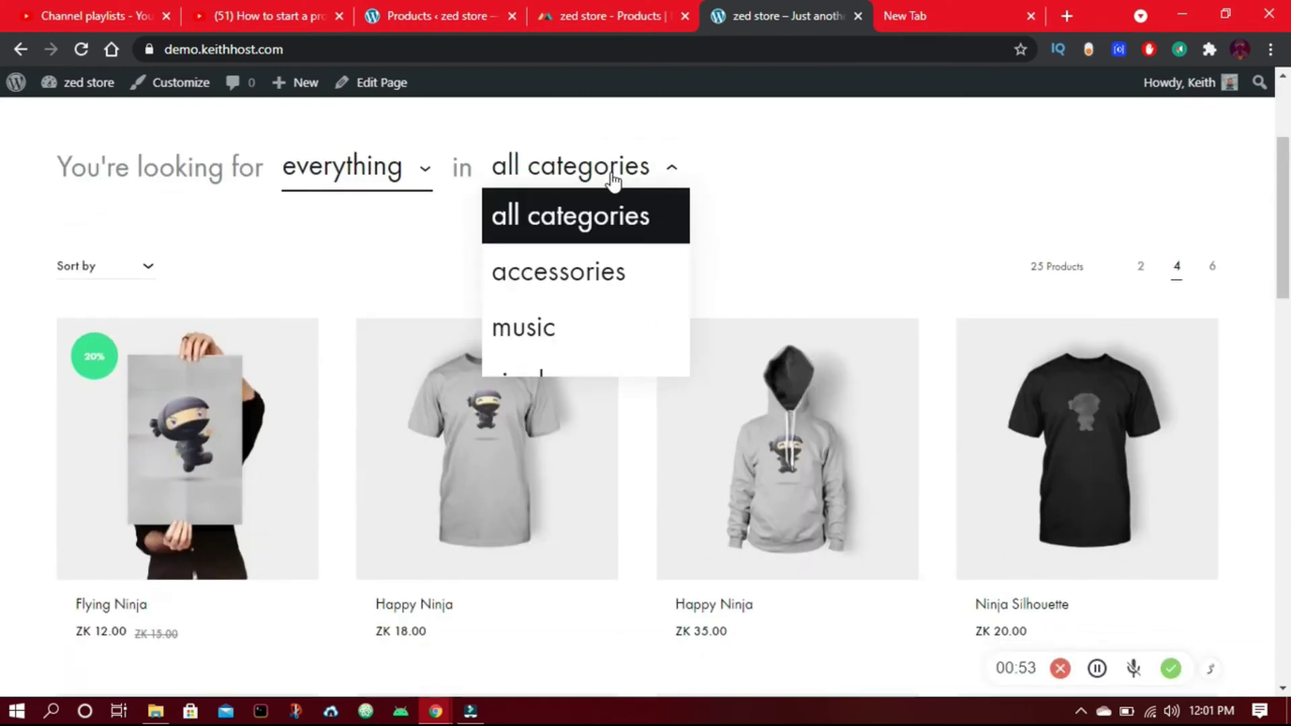
mouse_move(379, 190)
mouse_move(125, 278)
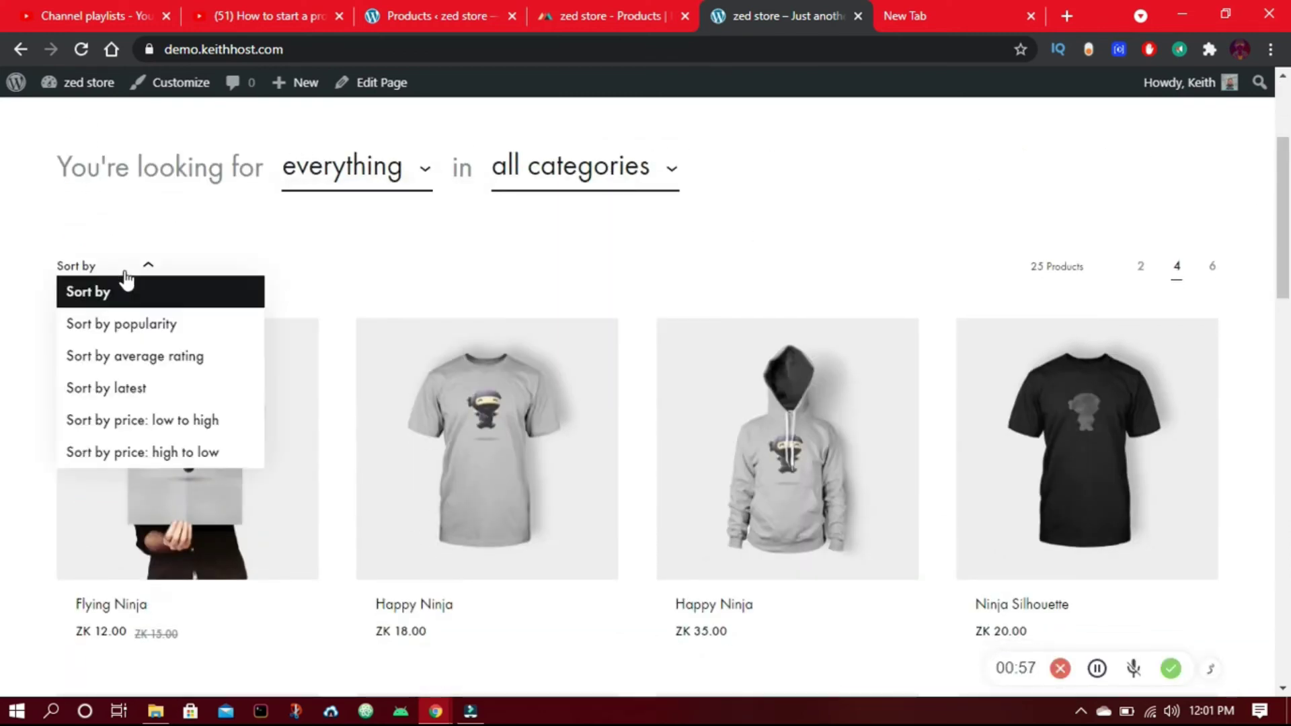
click(131, 388)
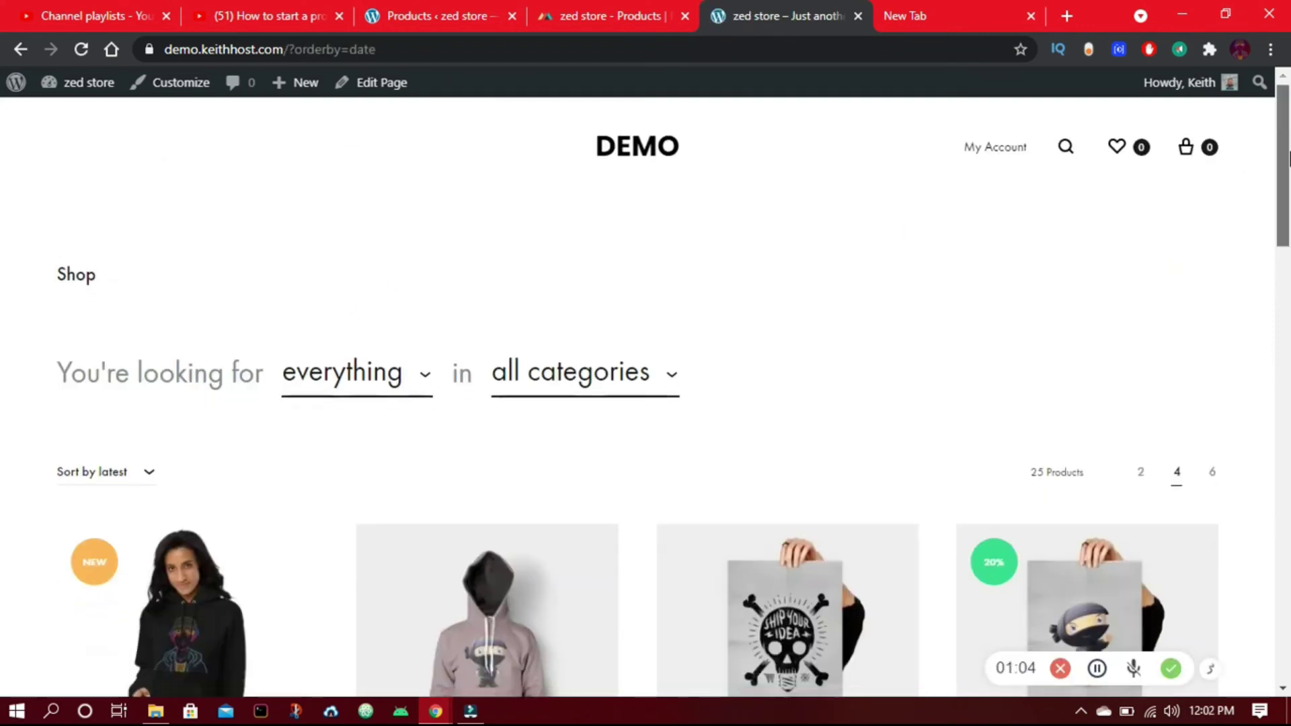
drag(1287, 158, 1250, 253)
click(211, 316)
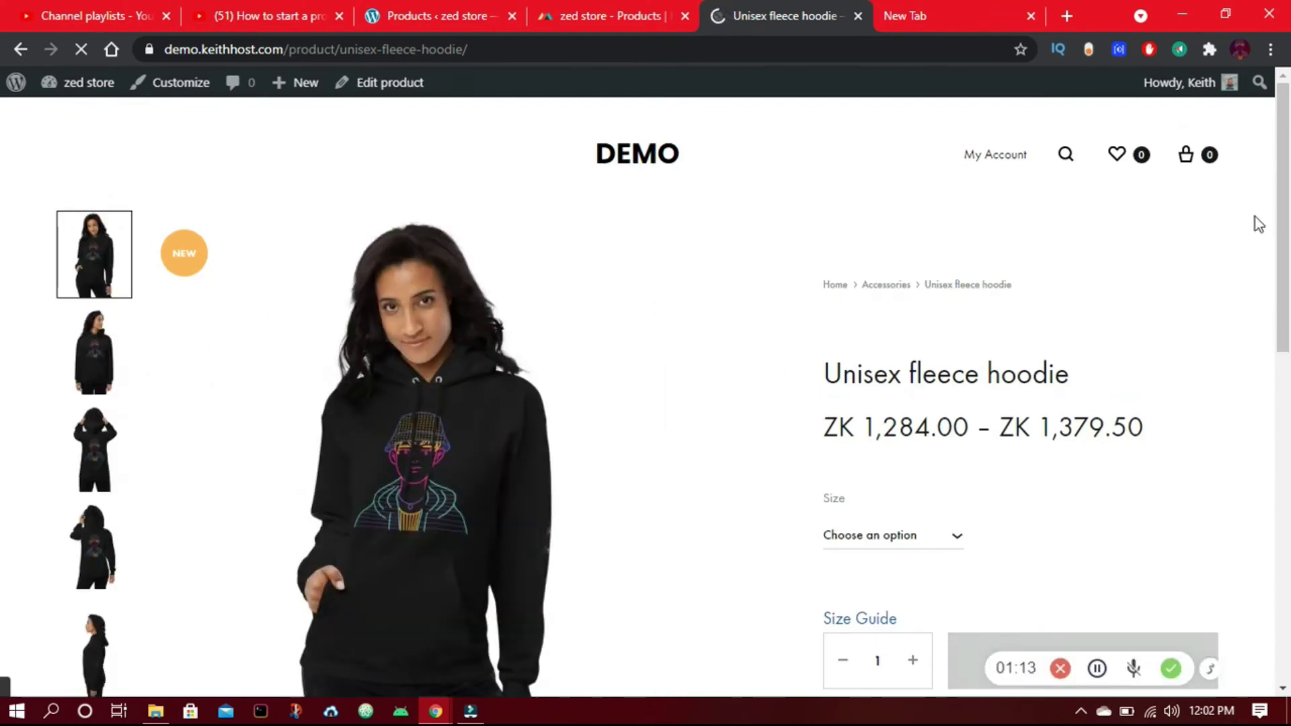
Look through the hoodie's gallery images, covering the front, back and side views.
click(90, 370)
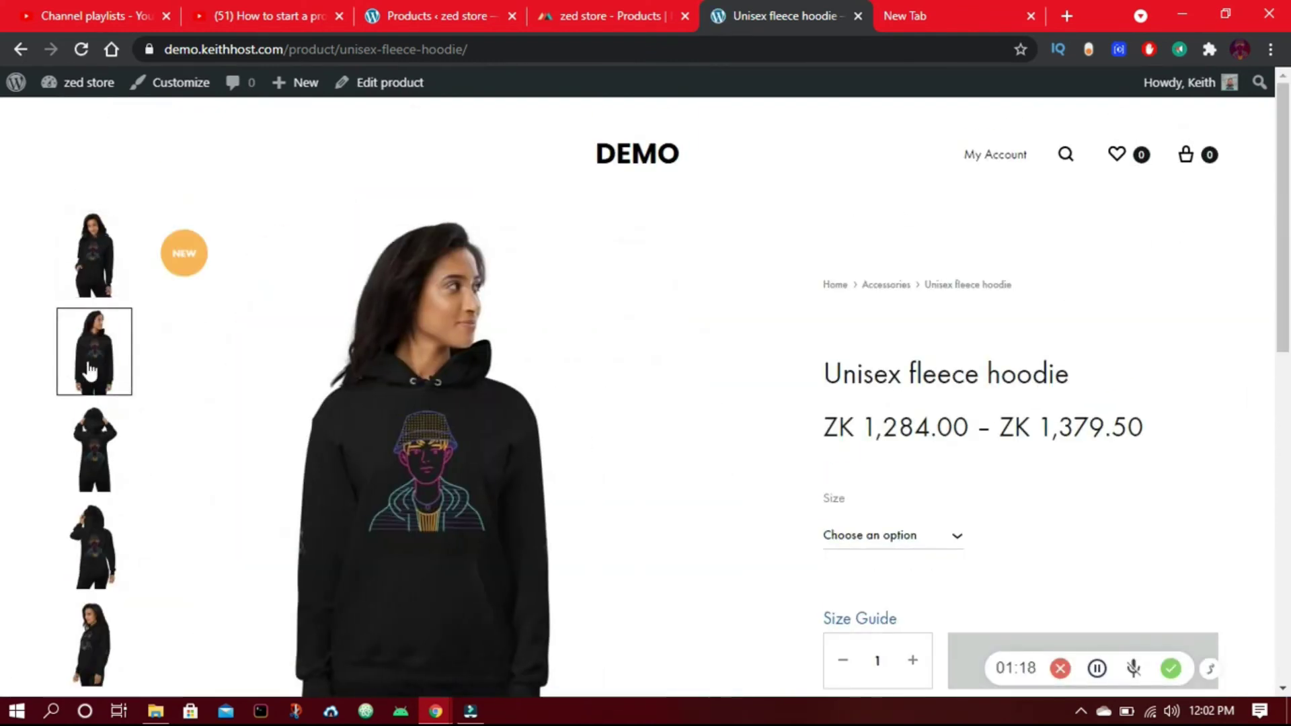
click(94, 461)
scroll(1287, 345, down, 2)
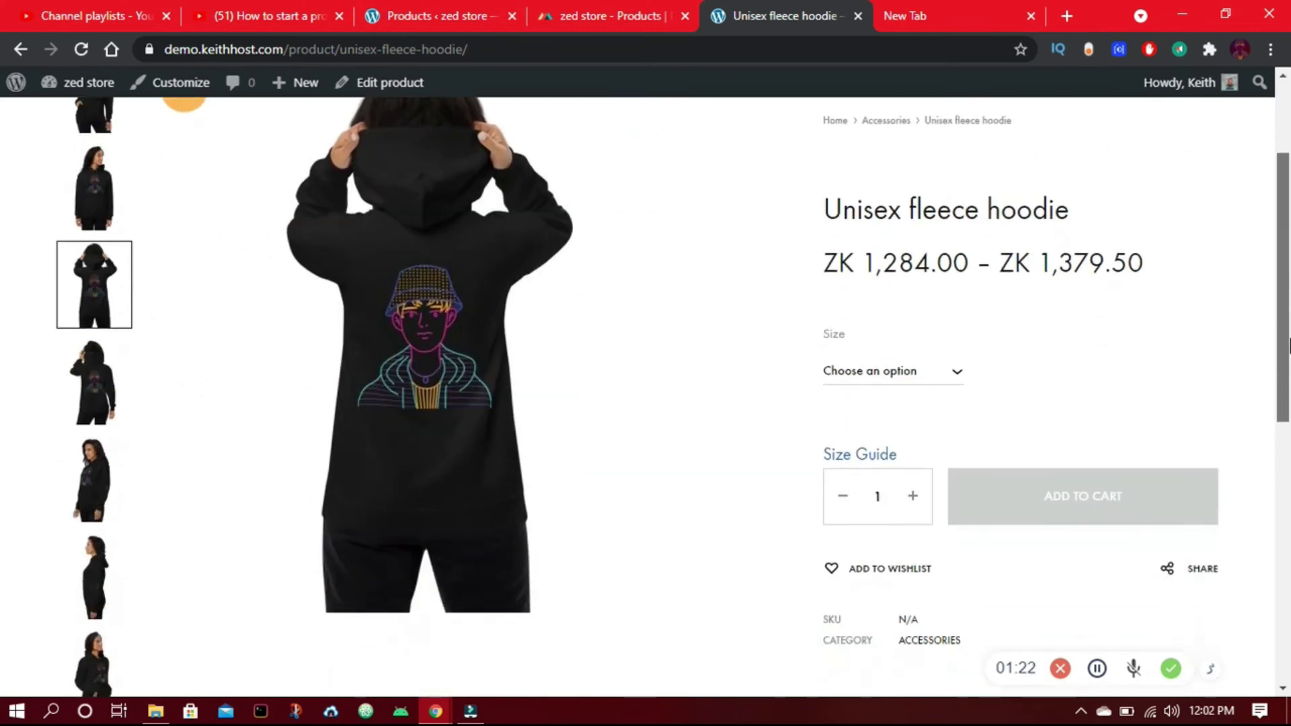
click(103, 396)
click(71, 481)
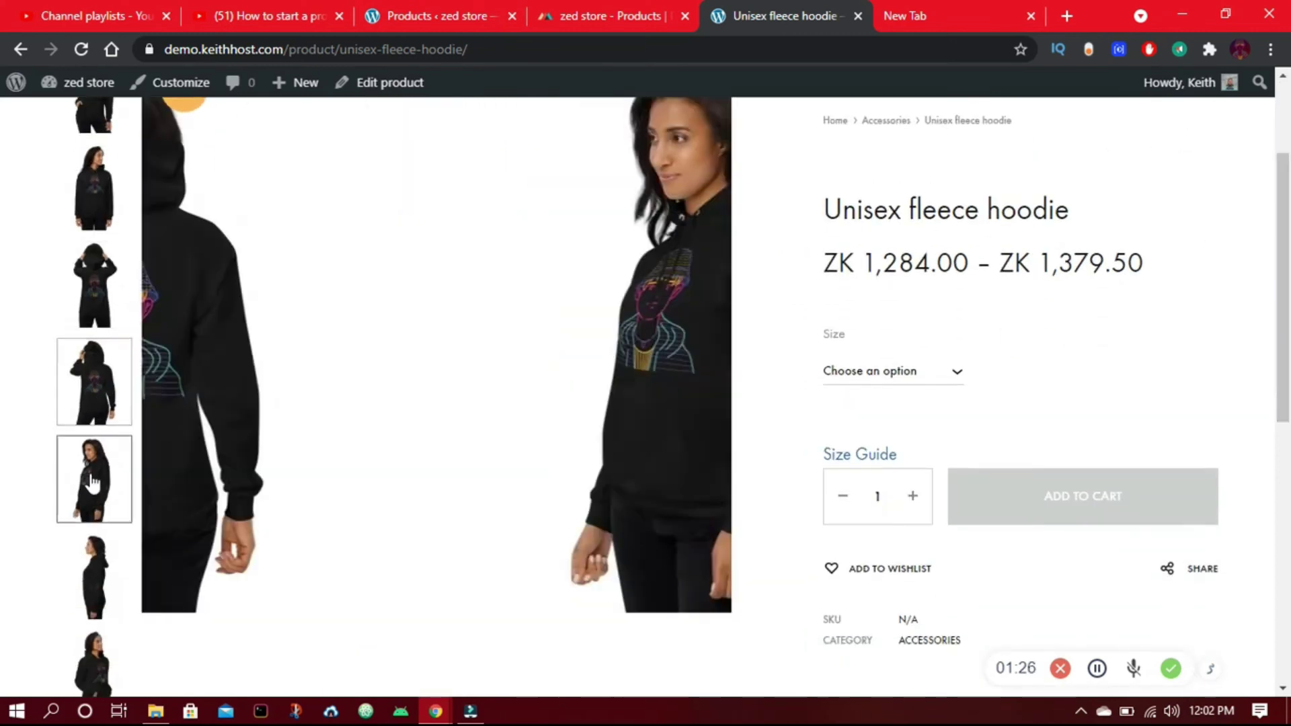
click(87, 595)
Enlarge the hoodie's side-view image to inspect the sleeve logo, and close the enlarged view.
click(449, 434)
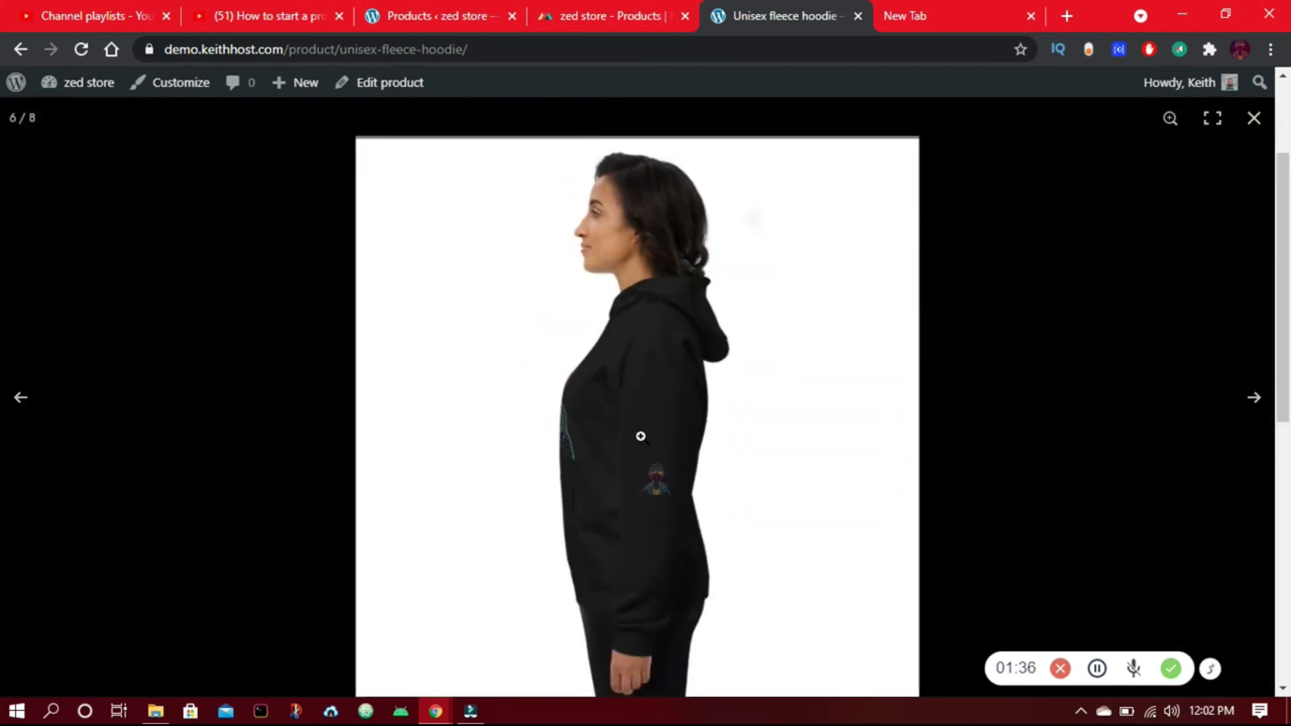
click(640, 436)
drag(599, 490, 550, 469)
click(549, 468)
click(1253, 118)
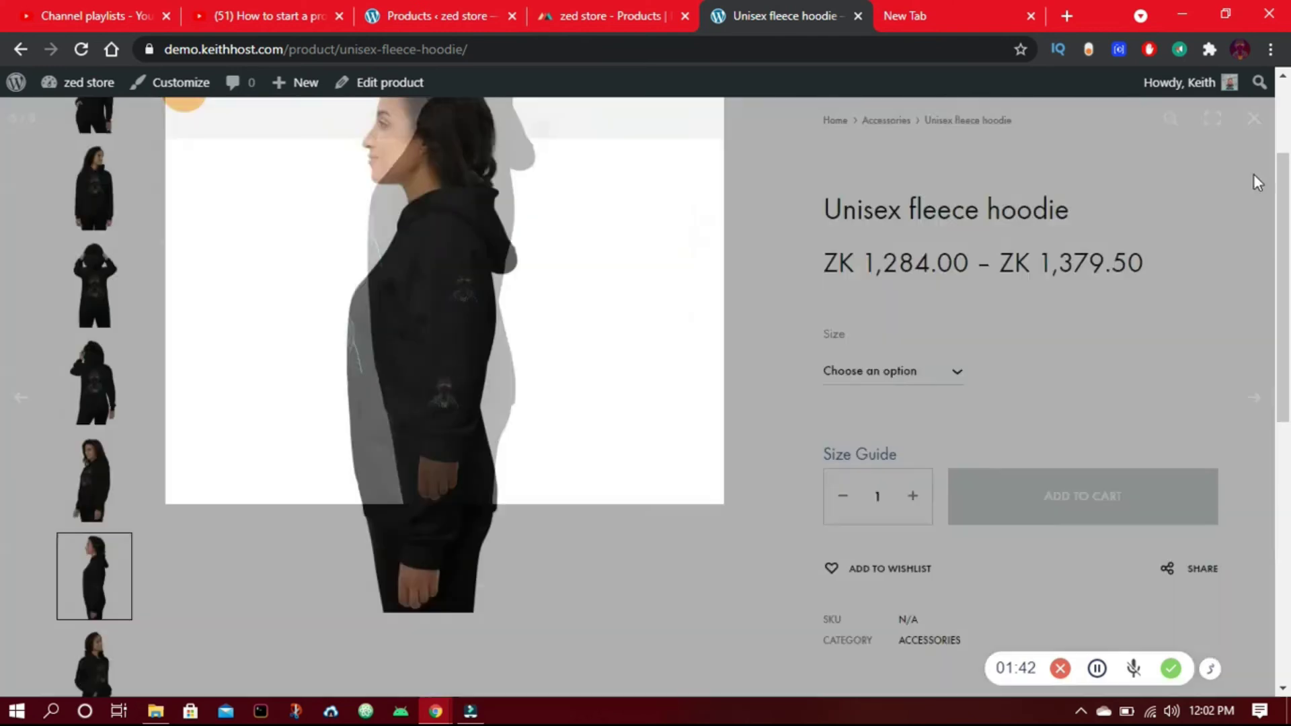
Select the seventh gallery image of the hoodie and zoom in to inspect the front logo.
scroll(874, 457, down, 4)
click(109, 412)
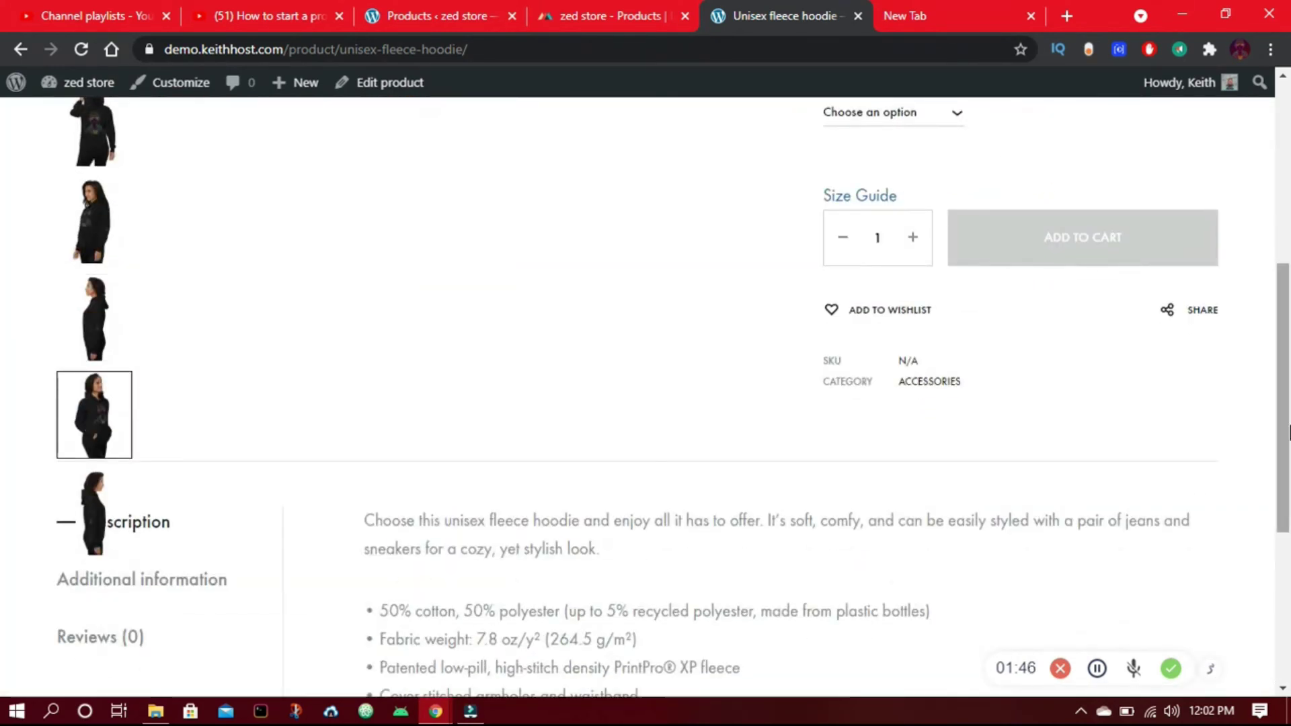
scroll(467, 364, up, 5)
click(467, 364)
click(639, 558)
drag(639, 562, 672, 507)
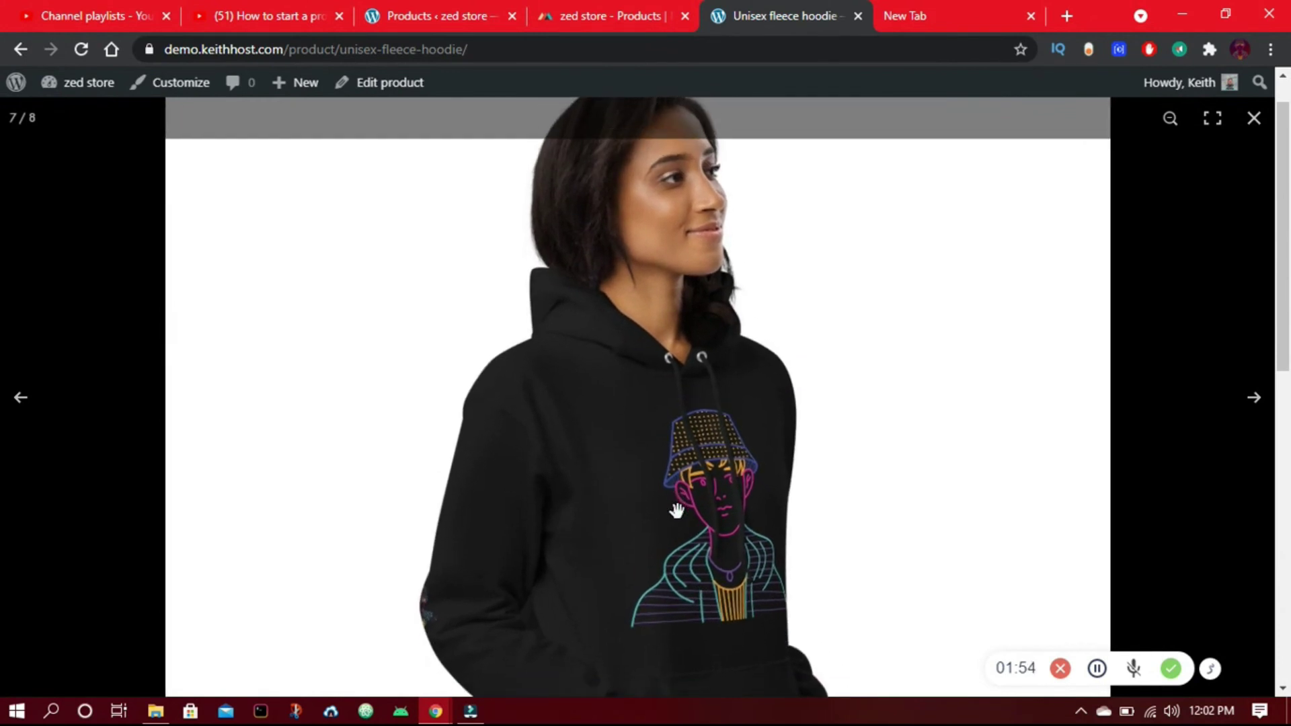
Close the enlarged seventh image and select the hoodie's eighth gallery image, then look over the product details.
click(672, 507)
click(1243, 153)
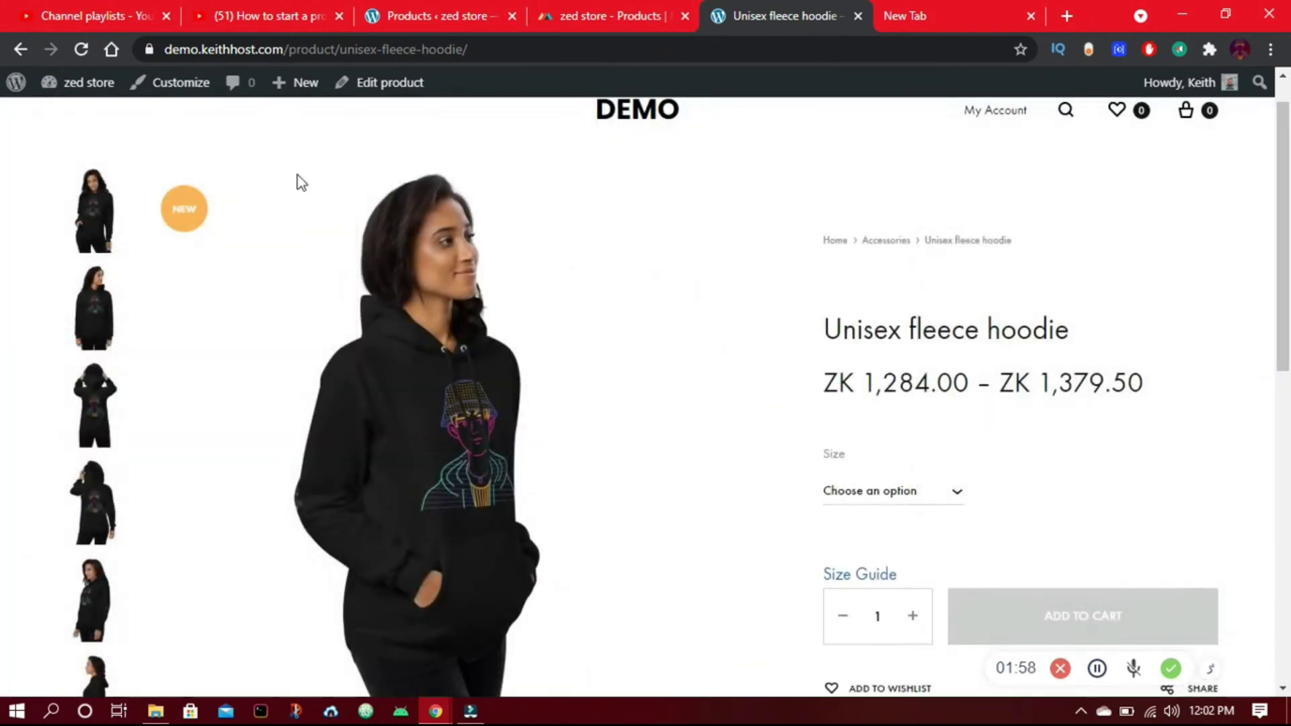
scroll(301, 181, down, 4)
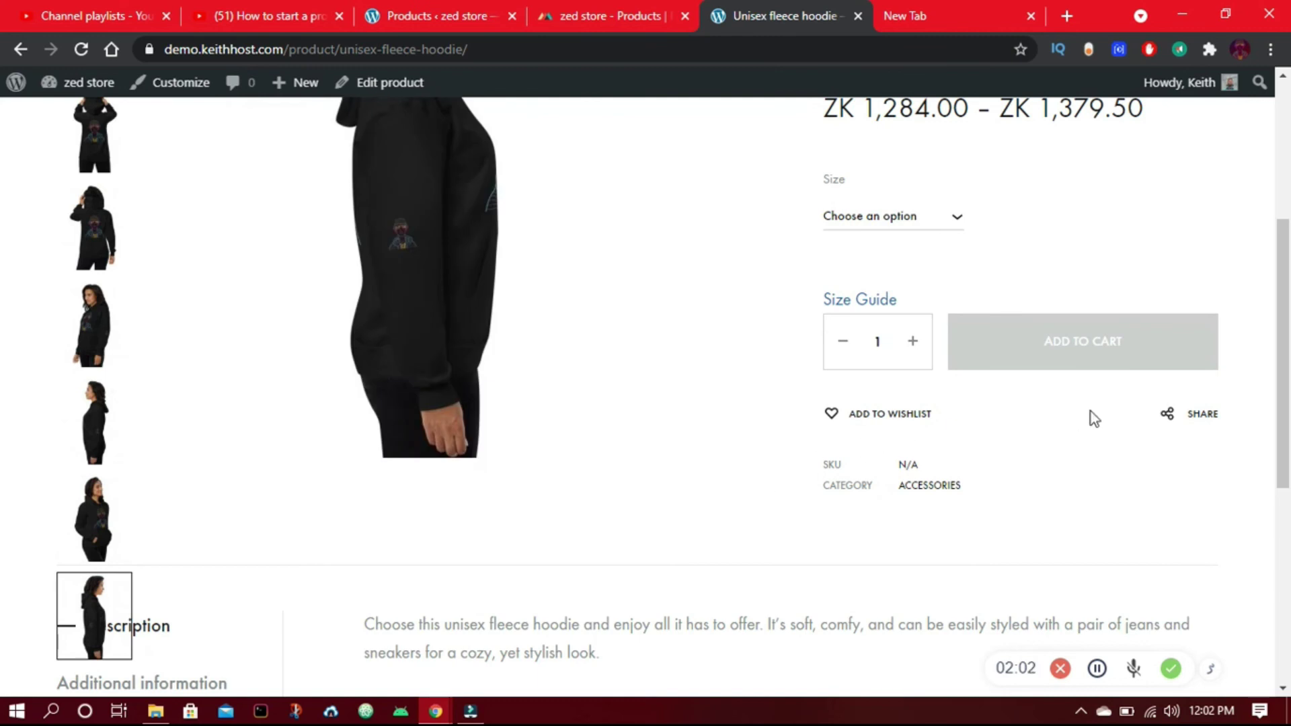
Zoom in on the eighth gallery image to inspect the design on the hoodie's sleeve, and close the enlarged view.
scroll(672, 336, up, 4)
click(395, 371)
click(592, 449)
drag(593, 449, 1166, 350)
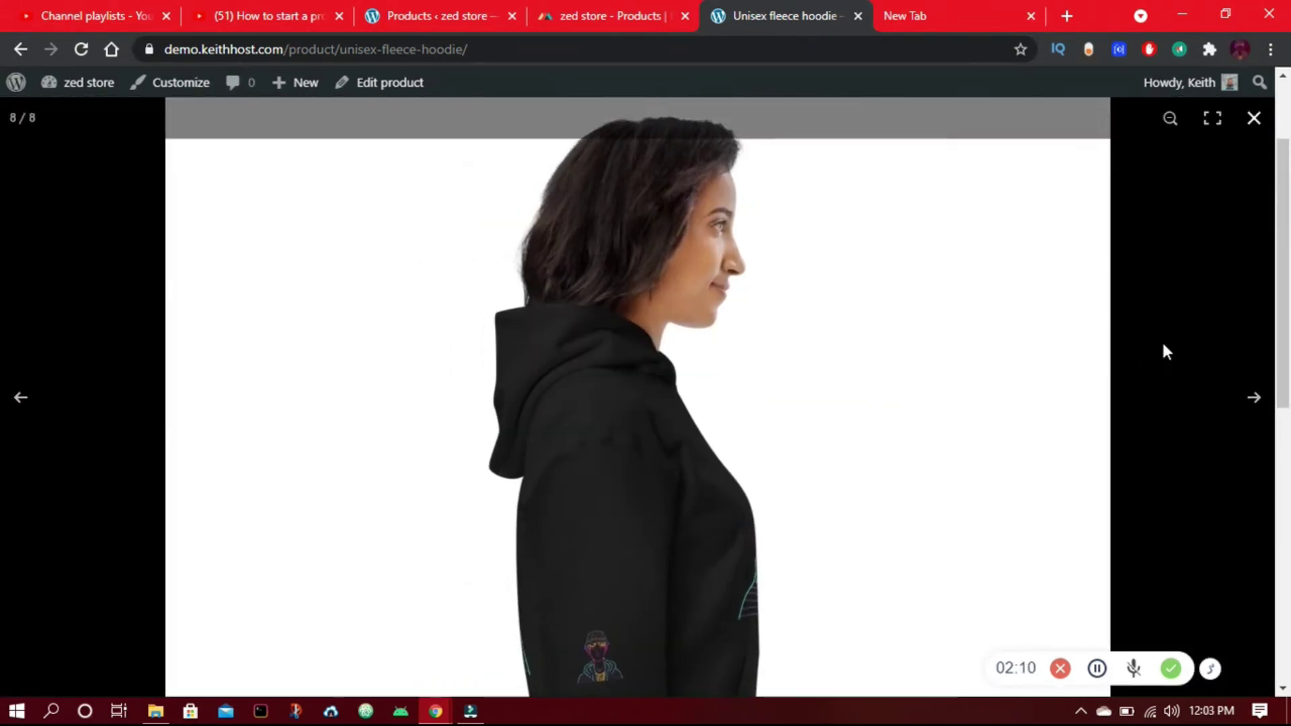
click(1165, 351)
Add two Unisex fleece hoodies in size M to the cart.
click(889, 378)
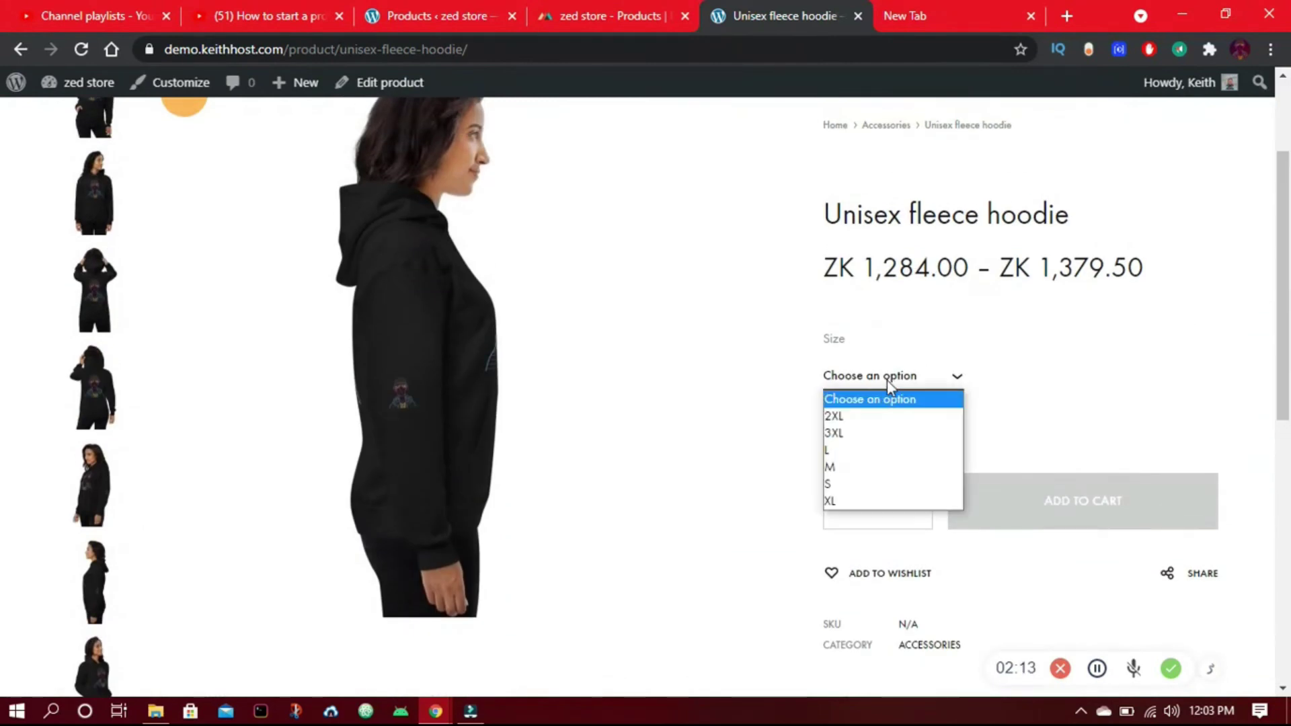
click(833, 472)
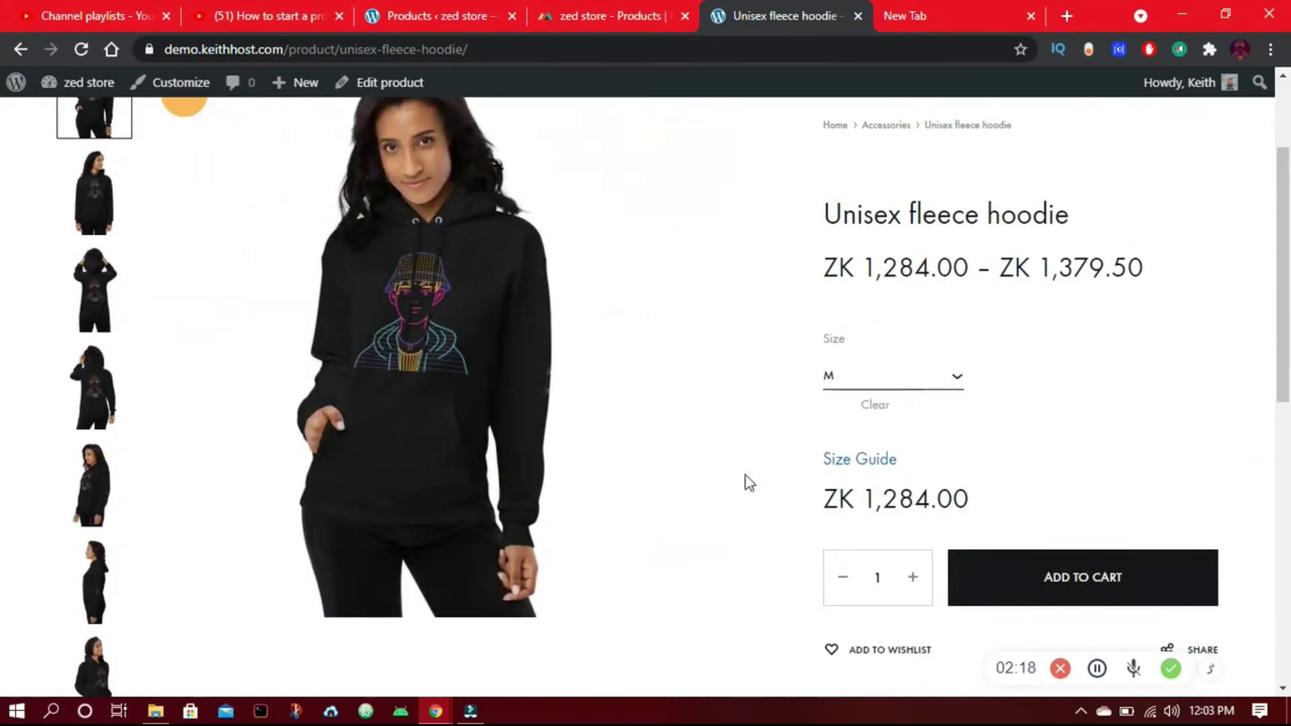
scroll(1288, 332, down, 3)
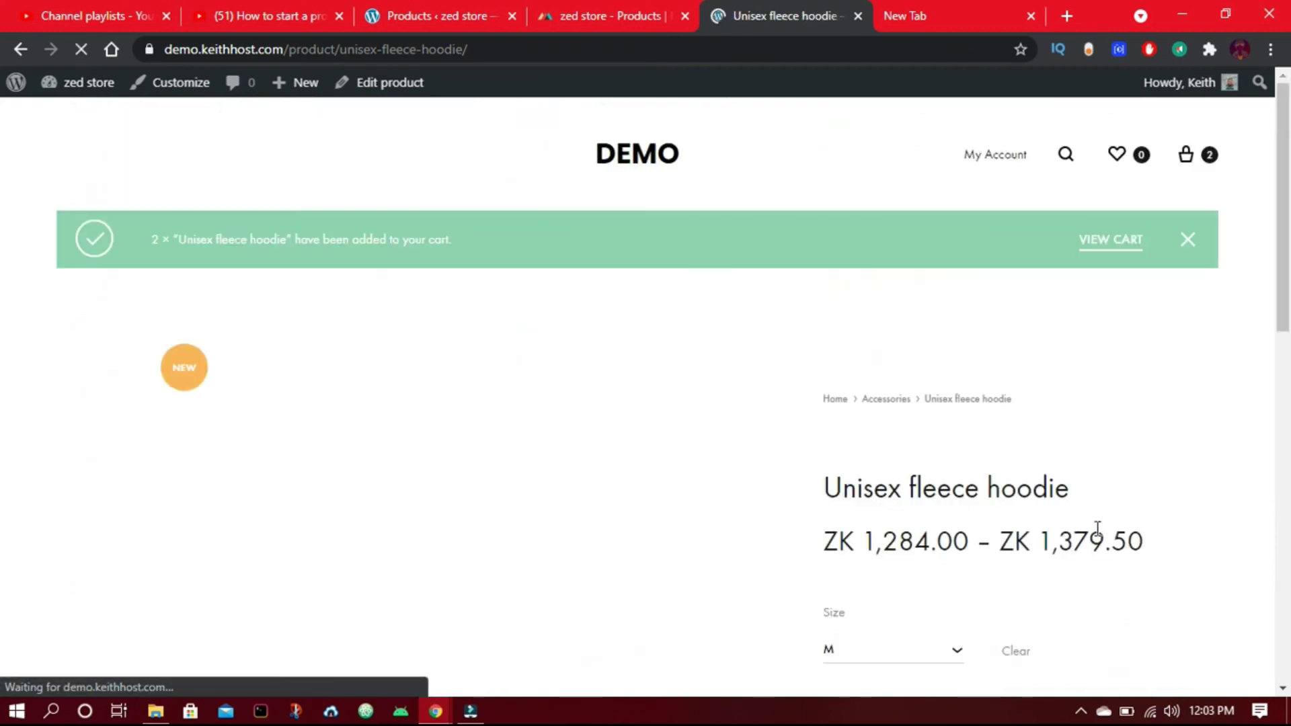
scroll(1288, 242, down, 6)
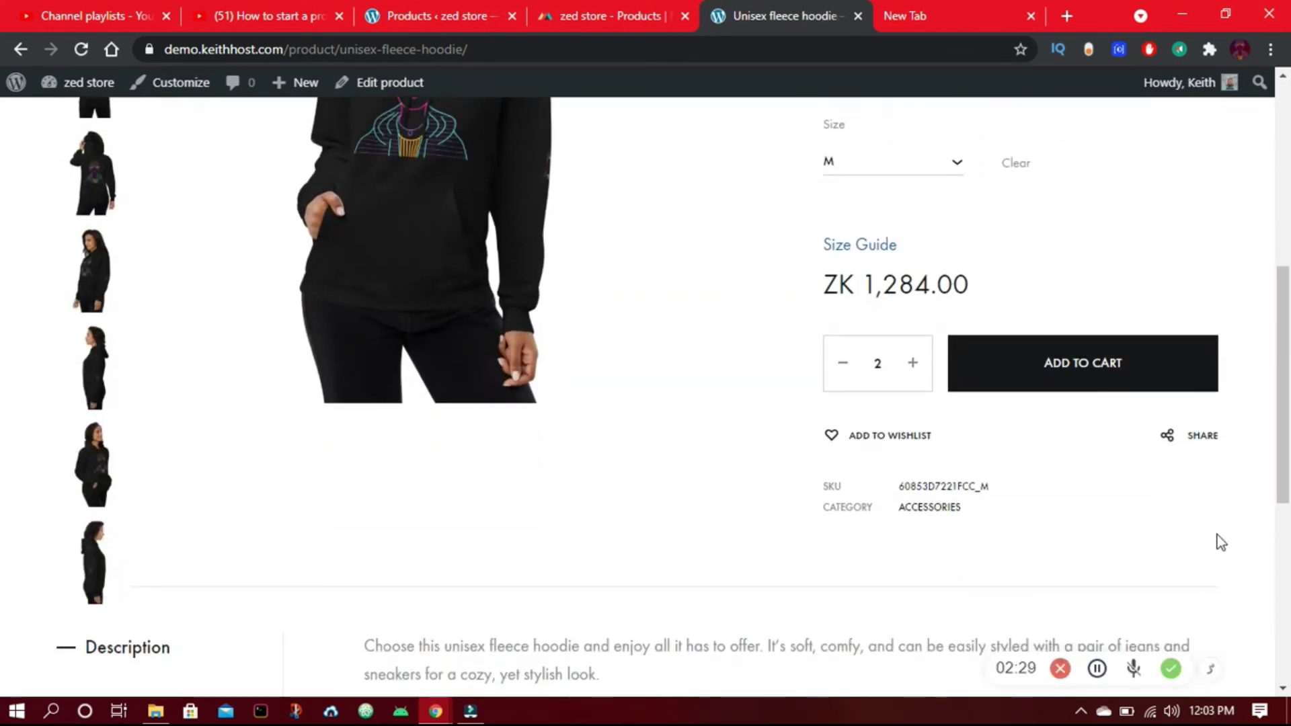
Switch to Printful, open the Printful Wallet billing page, read its currency rules and look through the available currency wallets.
key(ctrl+shift+Tab)
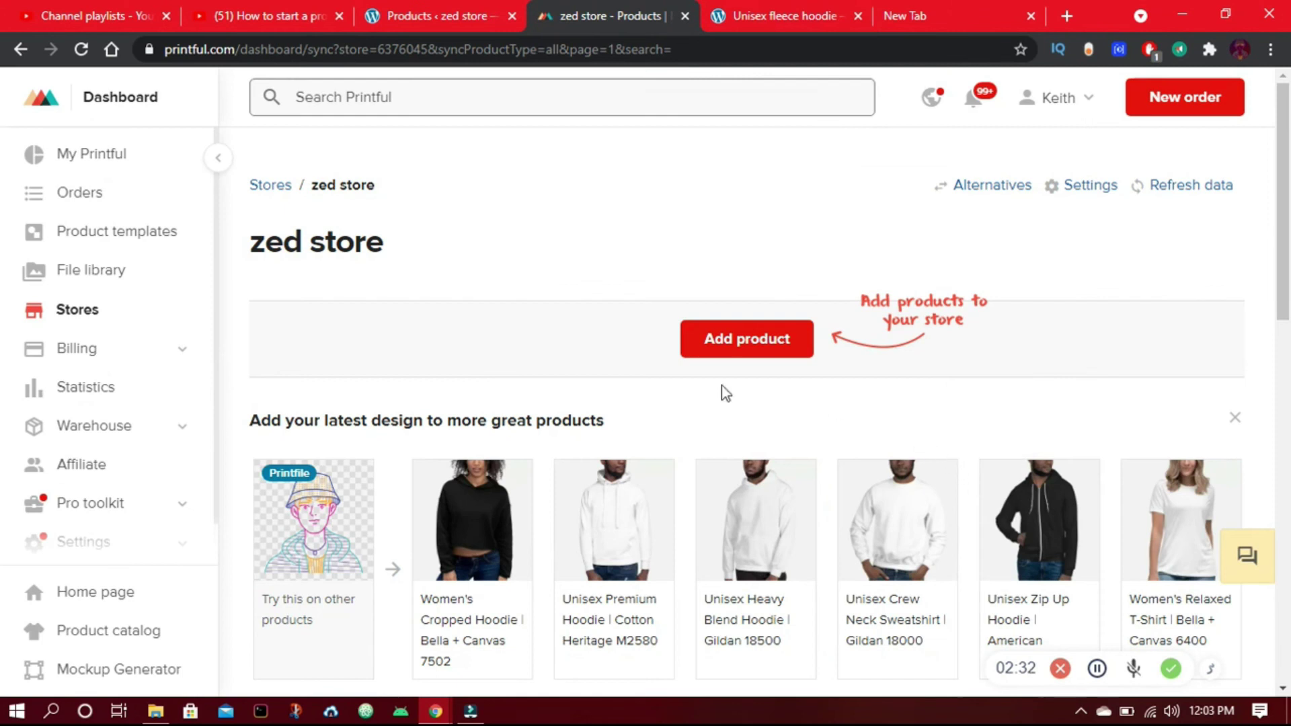
click(175, 355)
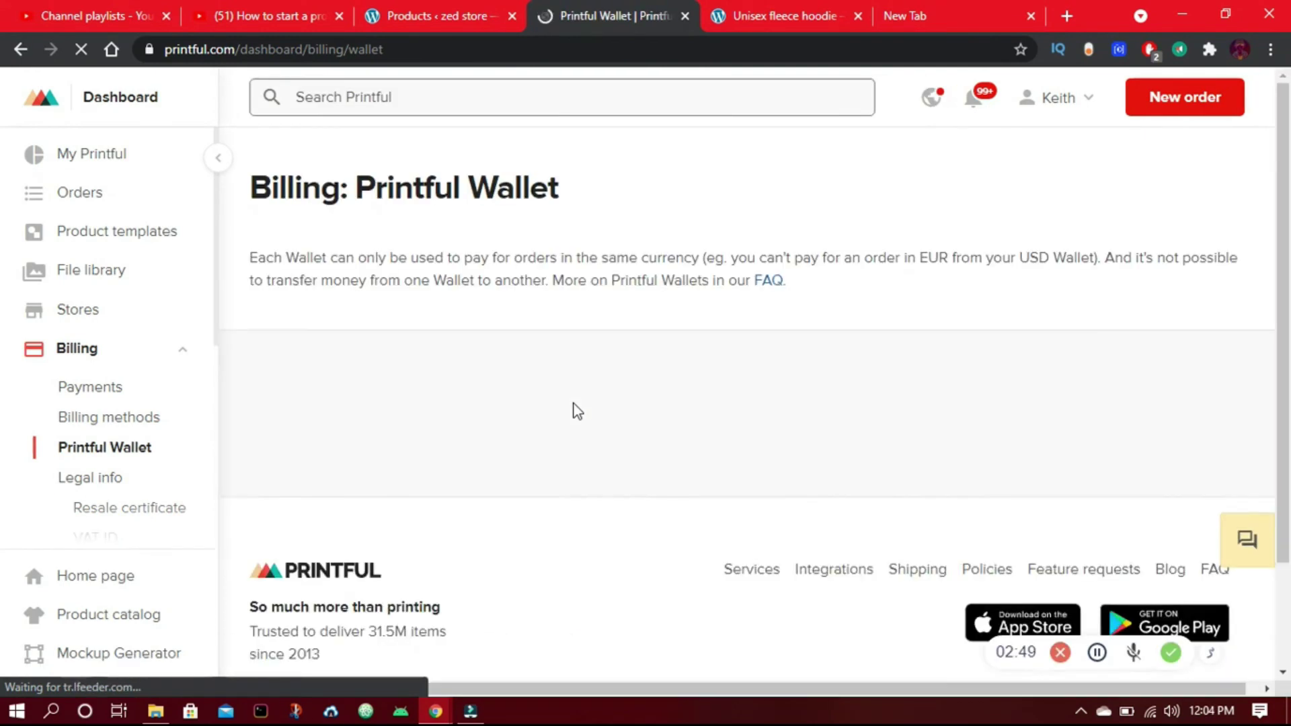
drag(288, 262, 823, 262)
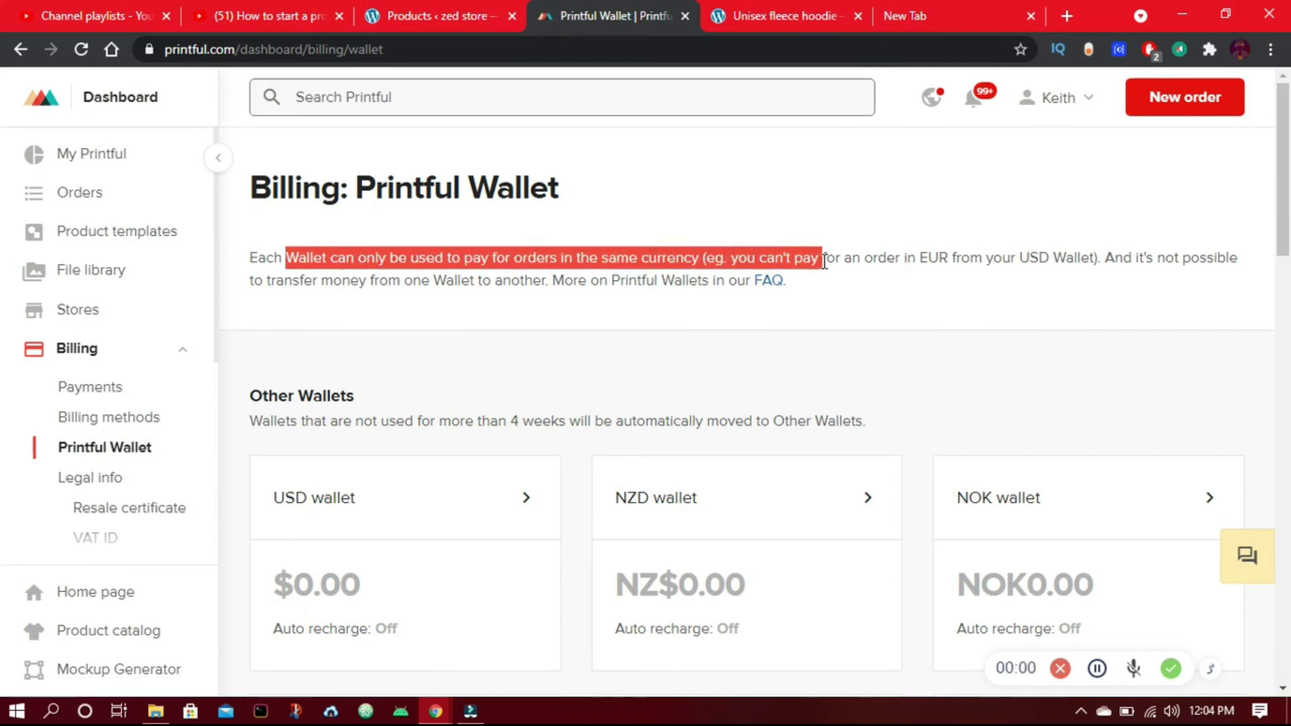
drag(1027, 262, 585, 284)
click(585, 284)
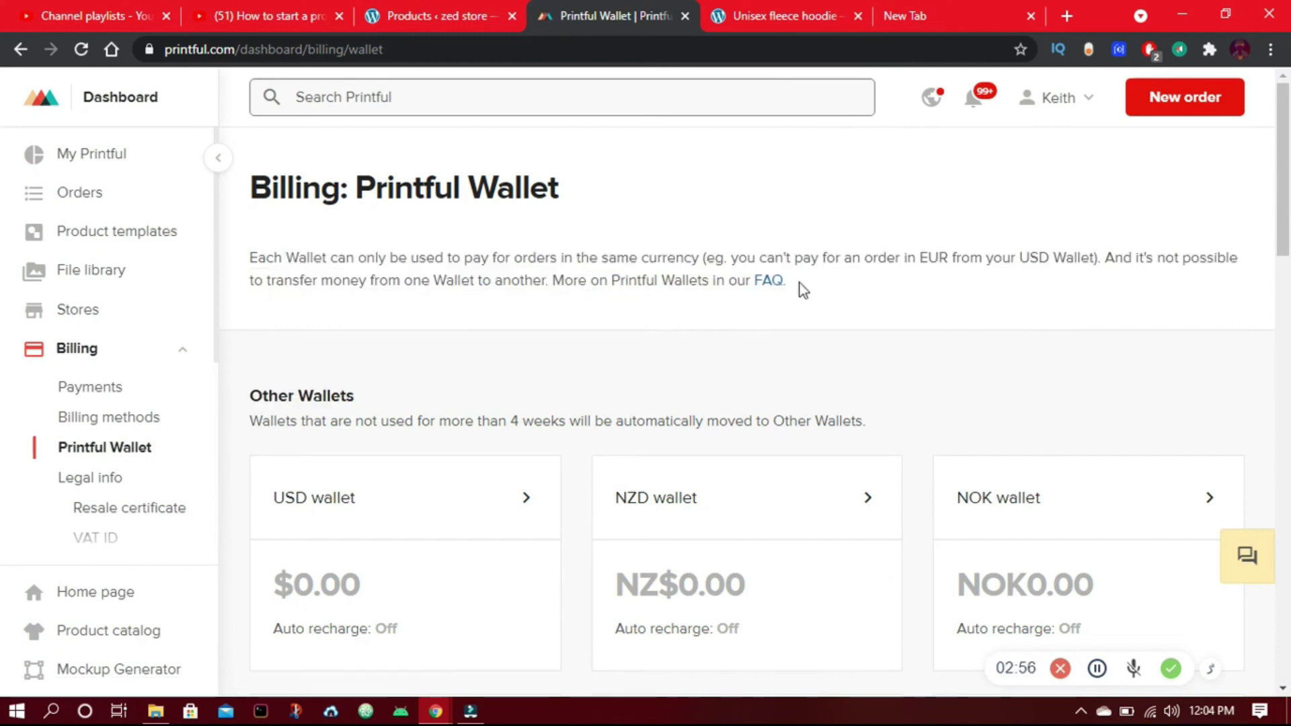
scroll(331, 482, down, 12)
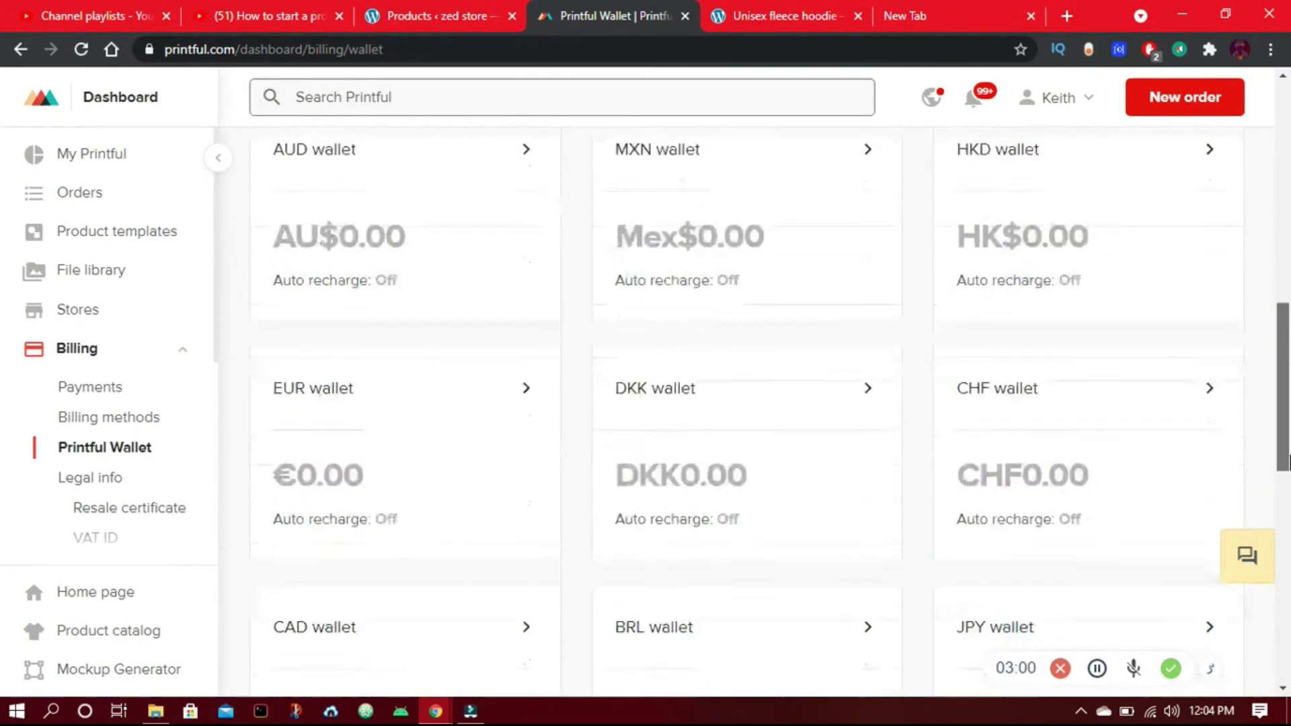
View Printful's payment history and open the page for managing billing methods.
click(88, 390)
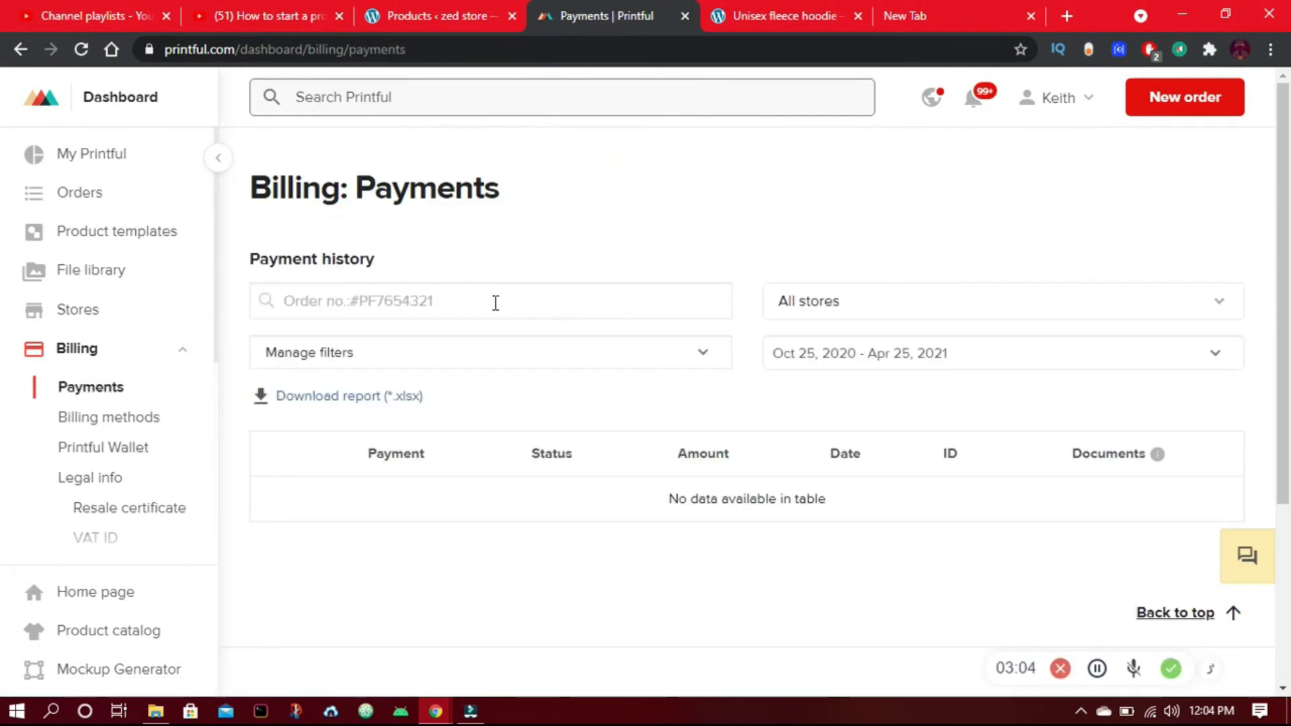
click(123, 419)
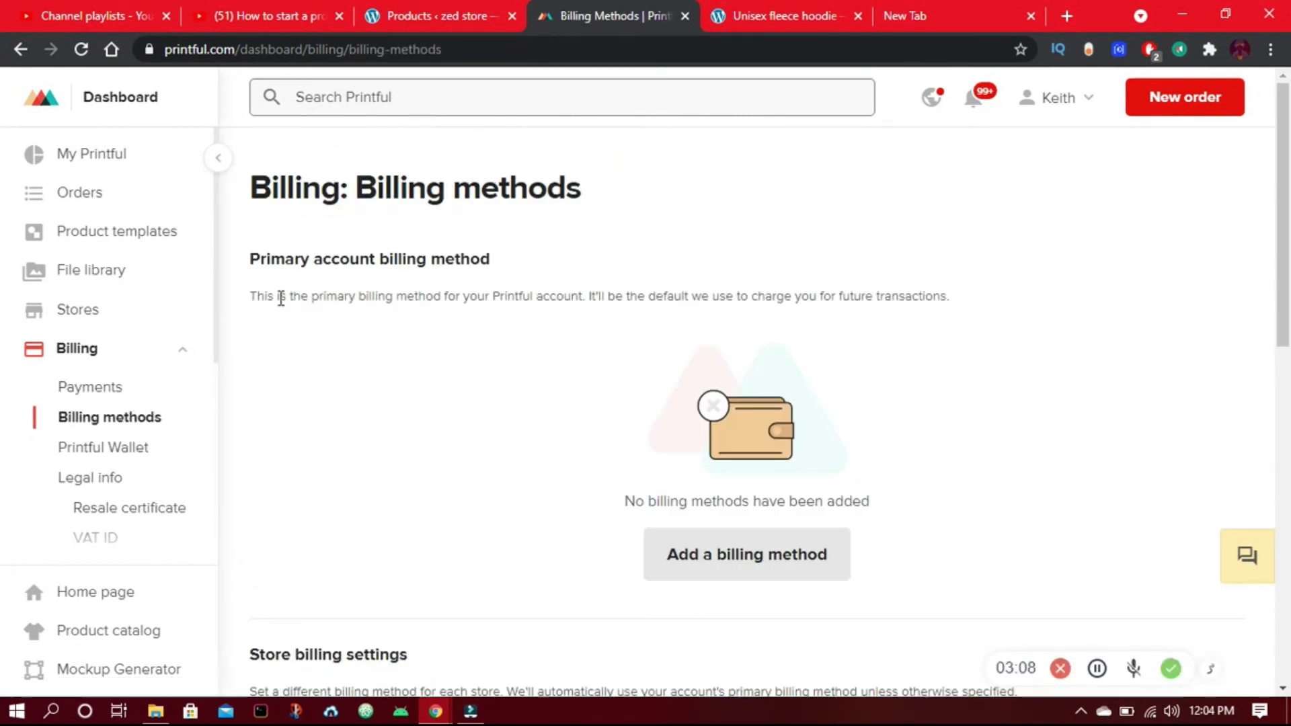